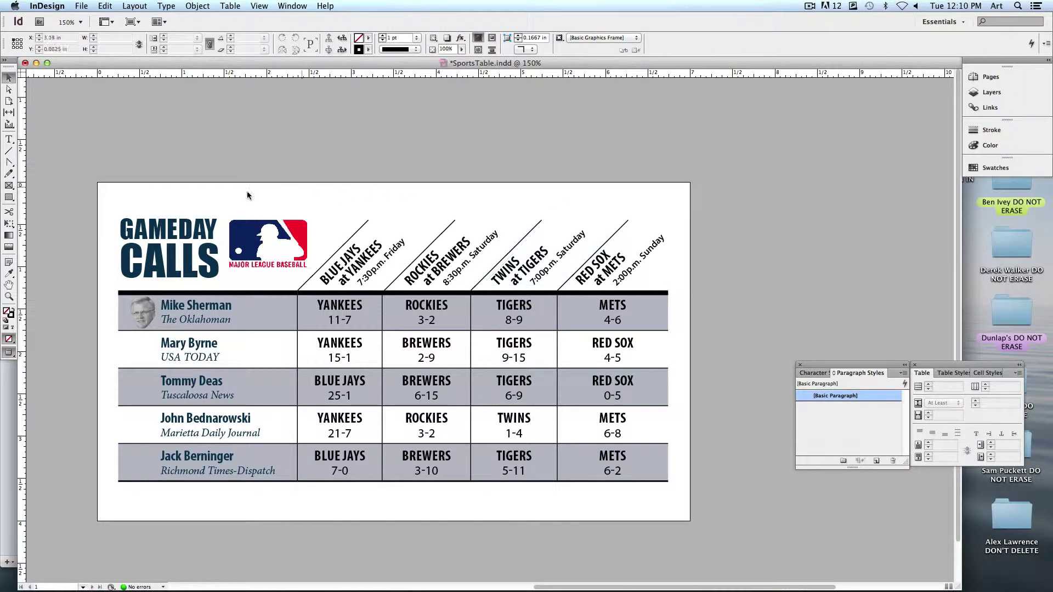
Switch to Normal screen mode and move the header artwork, GAMEDAY CALLS title, logo and labels aside.
key(w)
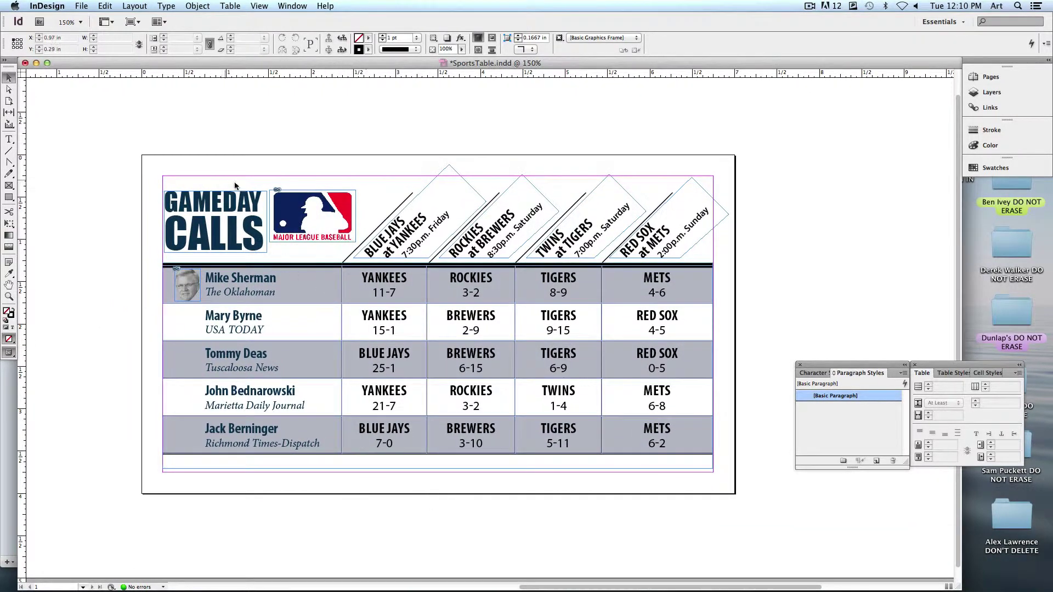
drag(665, 244, 657, 167)
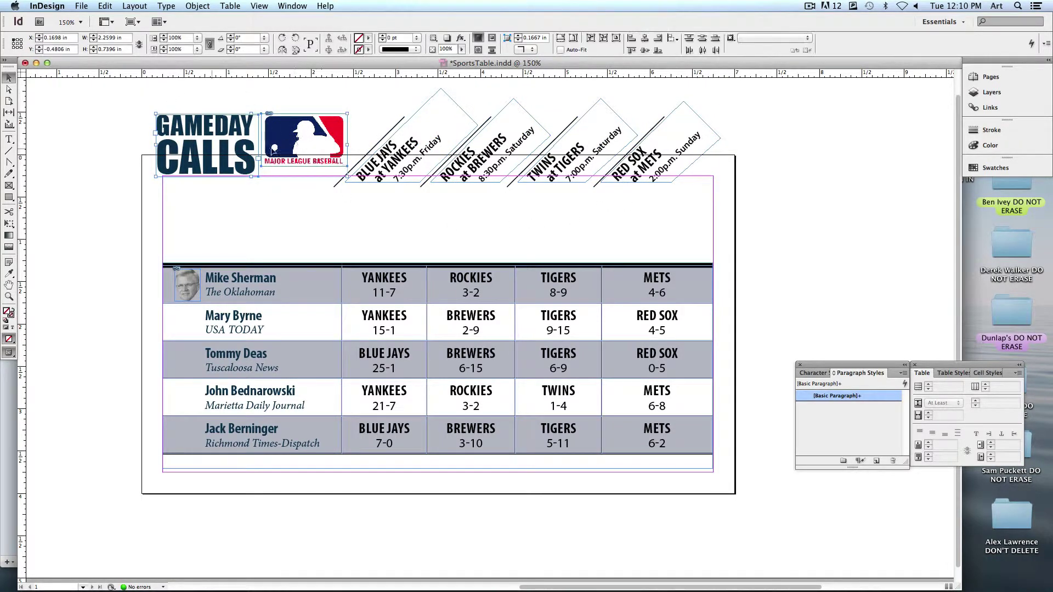
drag(304, 141, 163, 134)
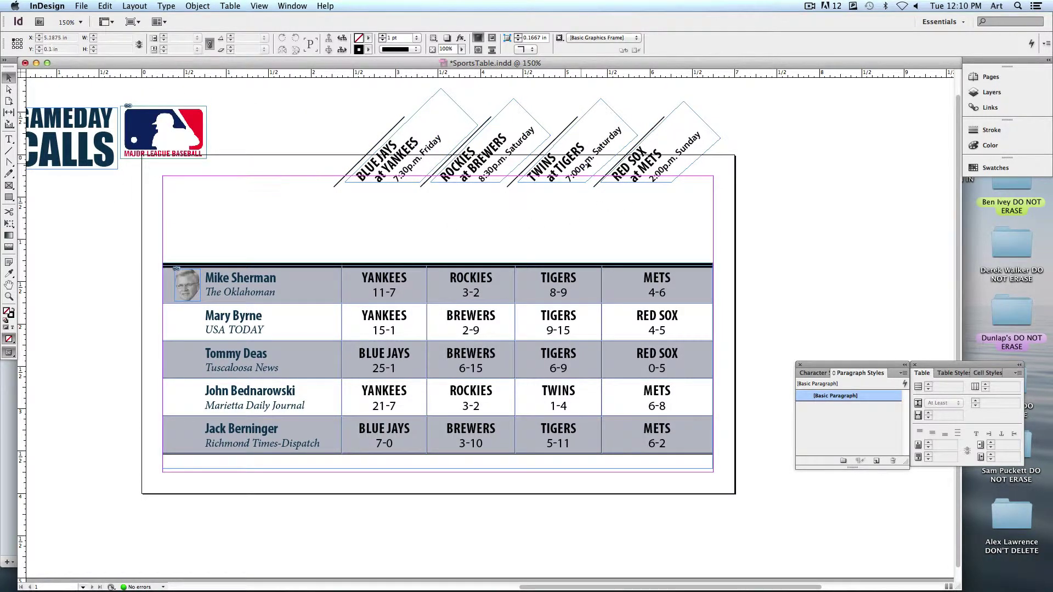
drag(586, 167, 693, 181)
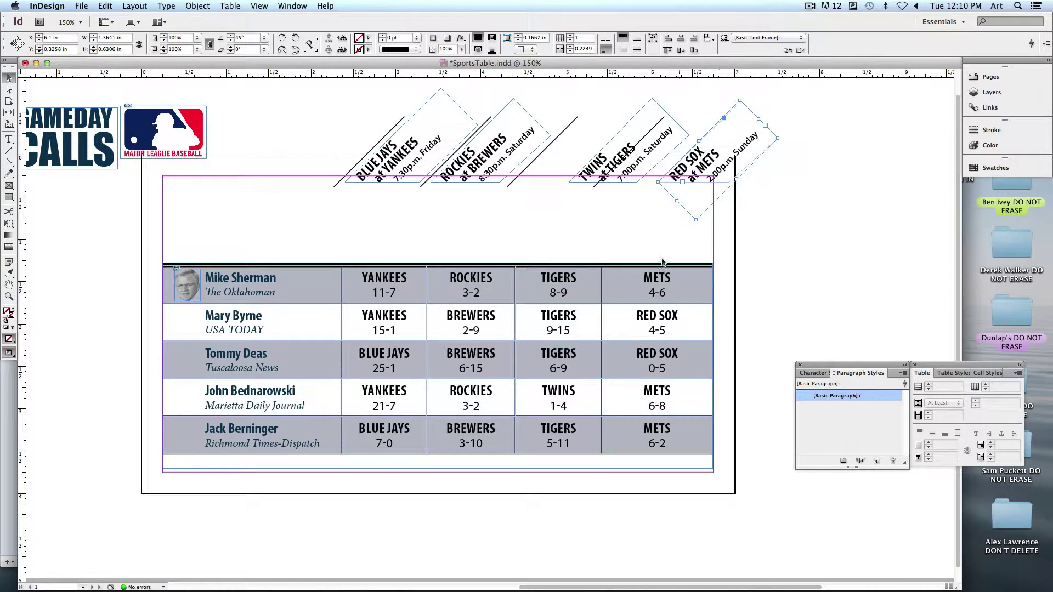
key(super+shift+a)
Pull the headshot out of the table and move the table frame higher on the page.
drag(173, 279, 38, 221)
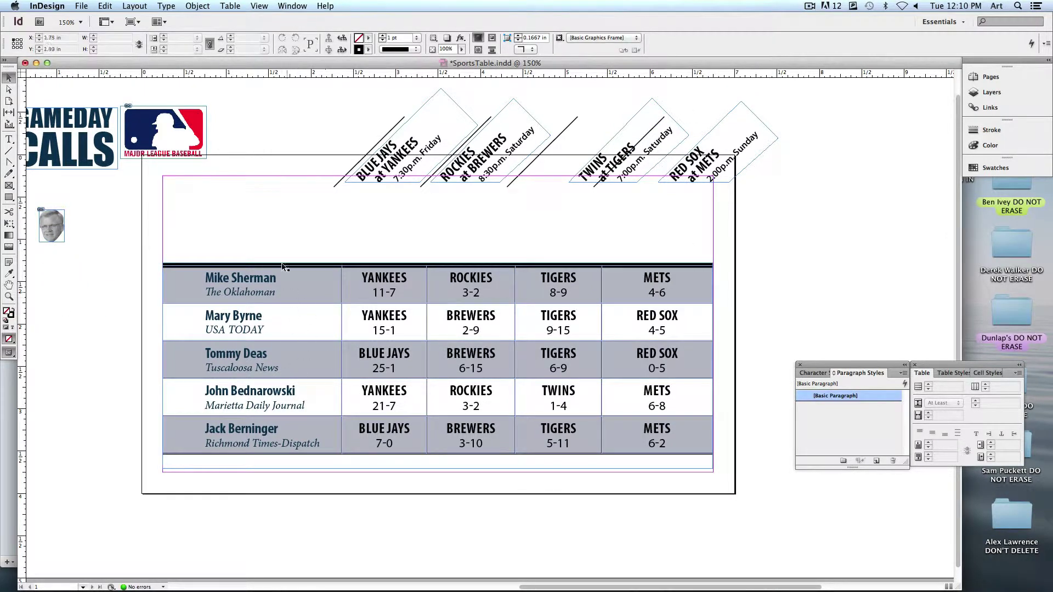
click(280, 293)
drag(280, 295, 298, 277)
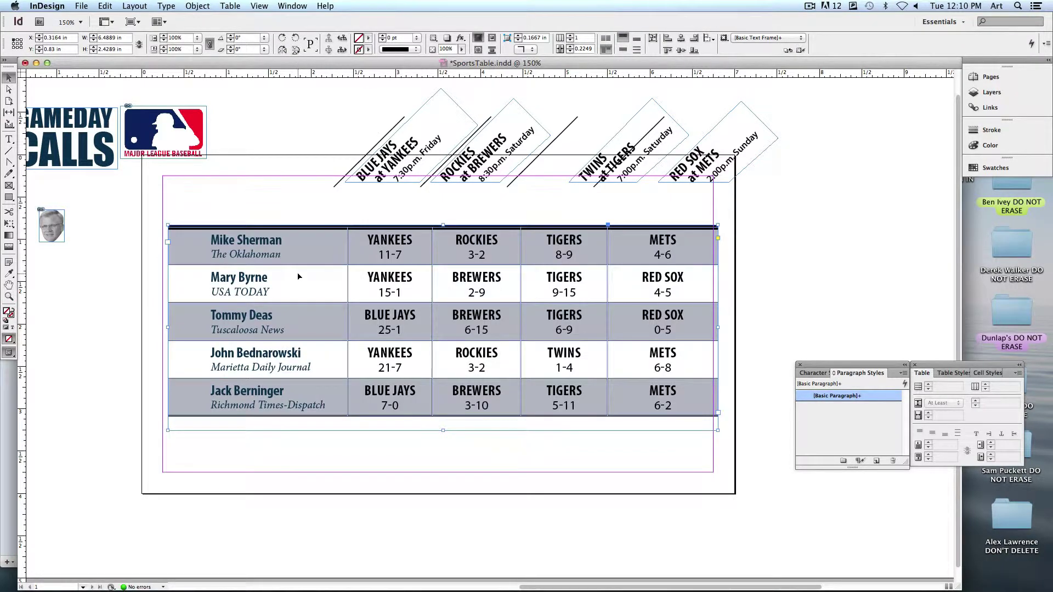
click(259, 209)
Start a new document with a page width of 7 in and height of 4 in.
click(81, 5)
mouse_move(91, 19)
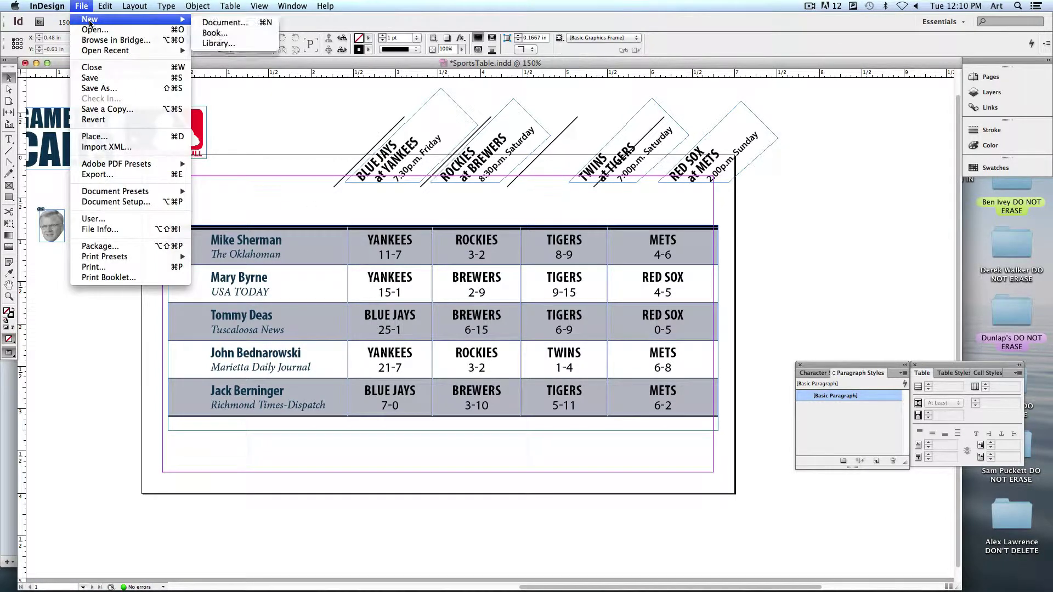
click(206, 23)
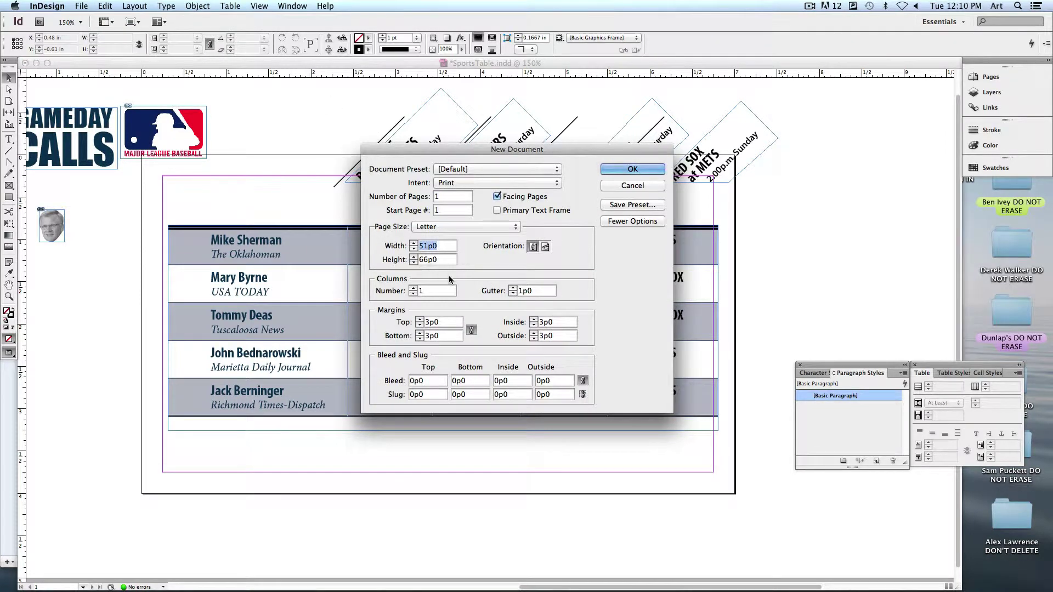
text(7 in)
key(Tab)
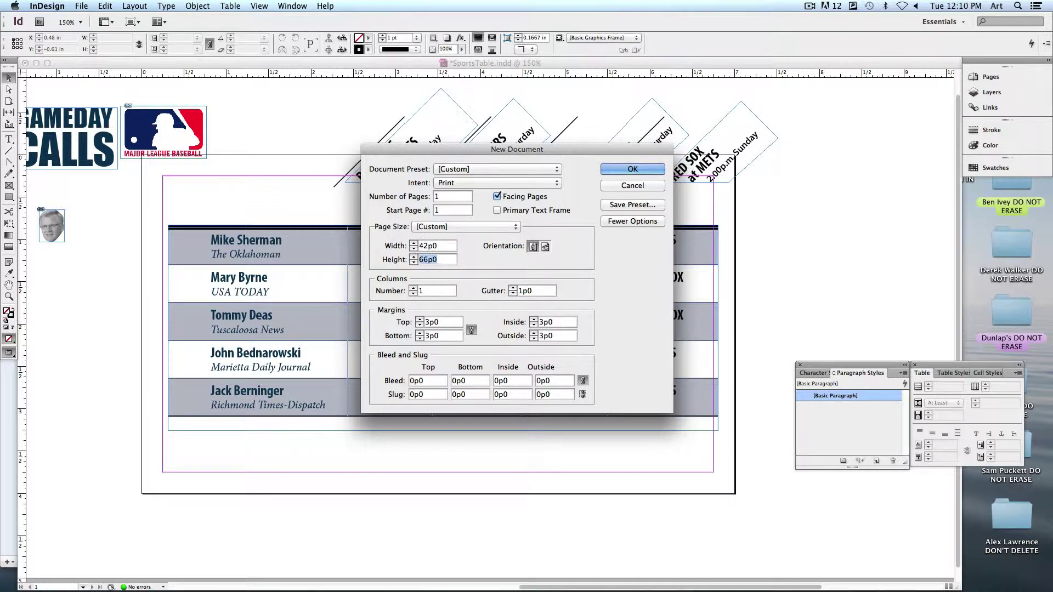
text(4 in)
key(Tab)
Set 0.25 in margins on all sides and create the document.
double_click(437, 324)
text(.23)
key(BackSpace)
text(5 in)
key(Tab)
key(Return)
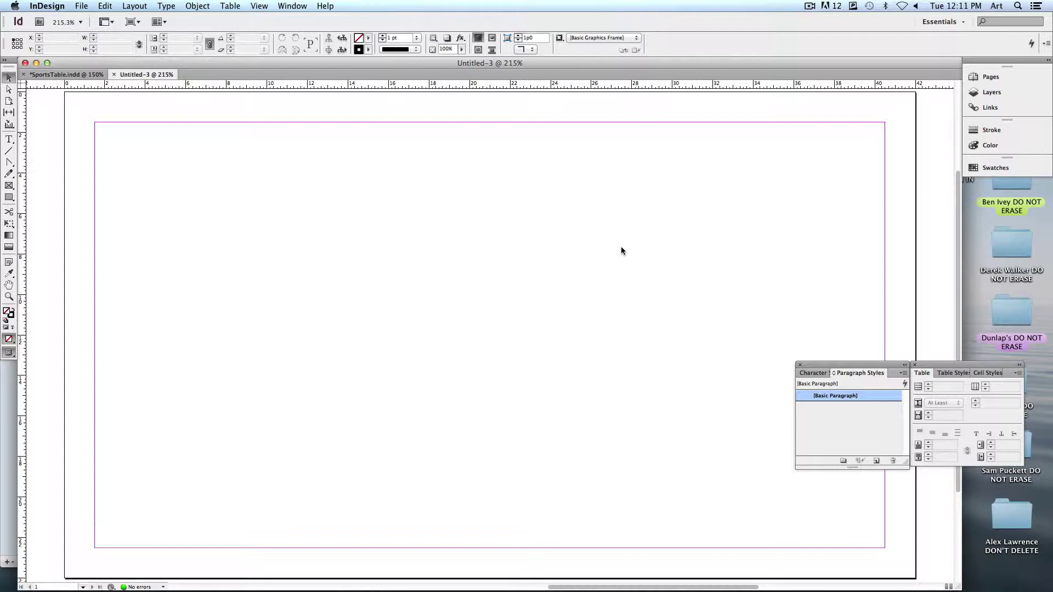
Draw a text frame filling the page margins and dock the Styles and Table/Cell Styles panels.
click(10, 141)
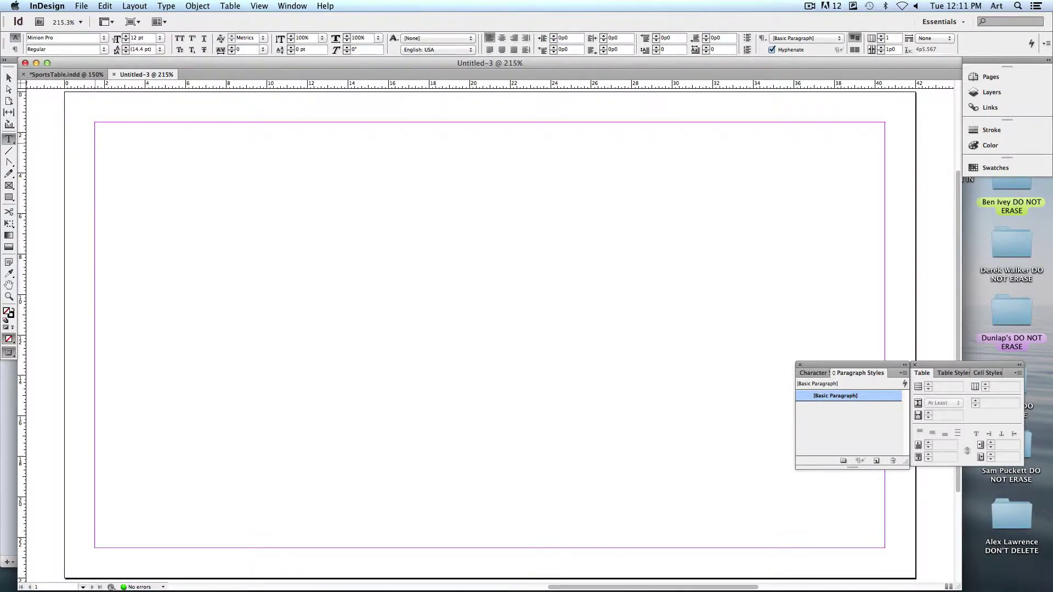
drag(95, 143, 885, 508)
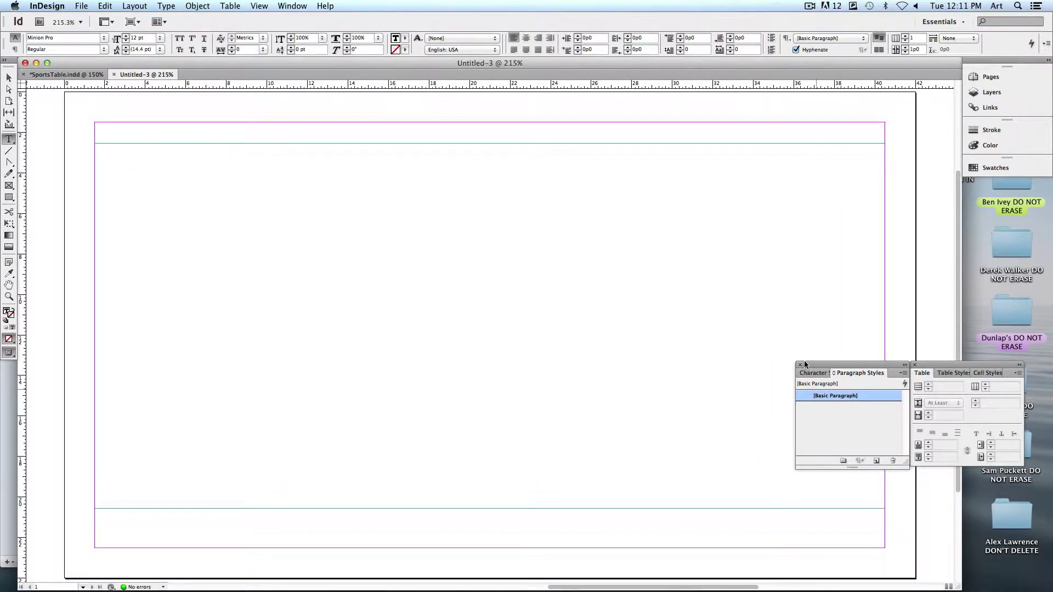
drag(805, 364, 987, 197)
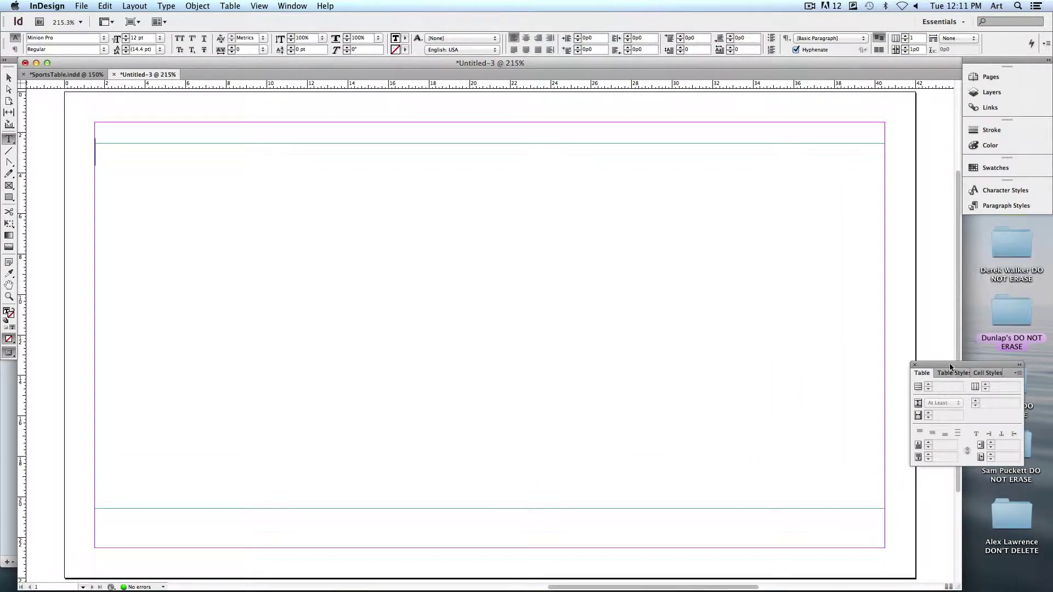
drag(951, 367, 987, 220)
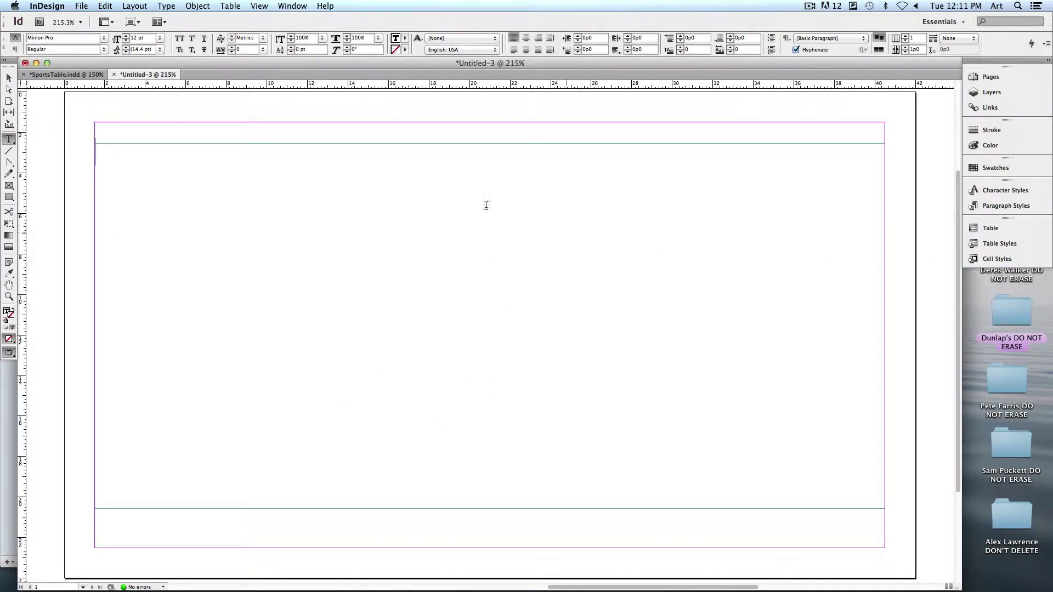
click(231, 6)
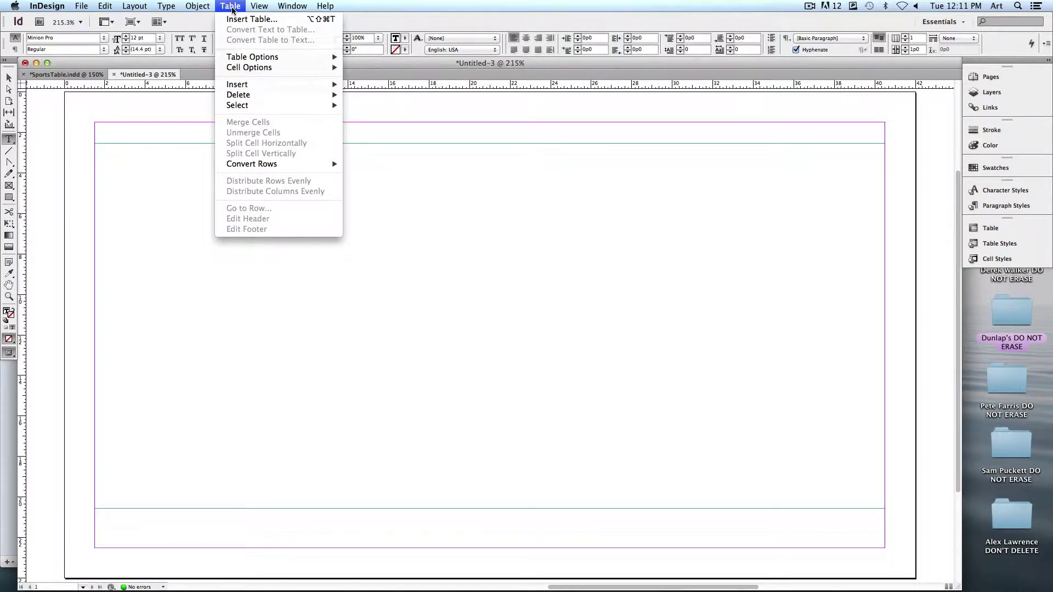
Insert a 5-row, 5-column table with 0 header and footer rows, then enlarge its first row.
click(257, 20)
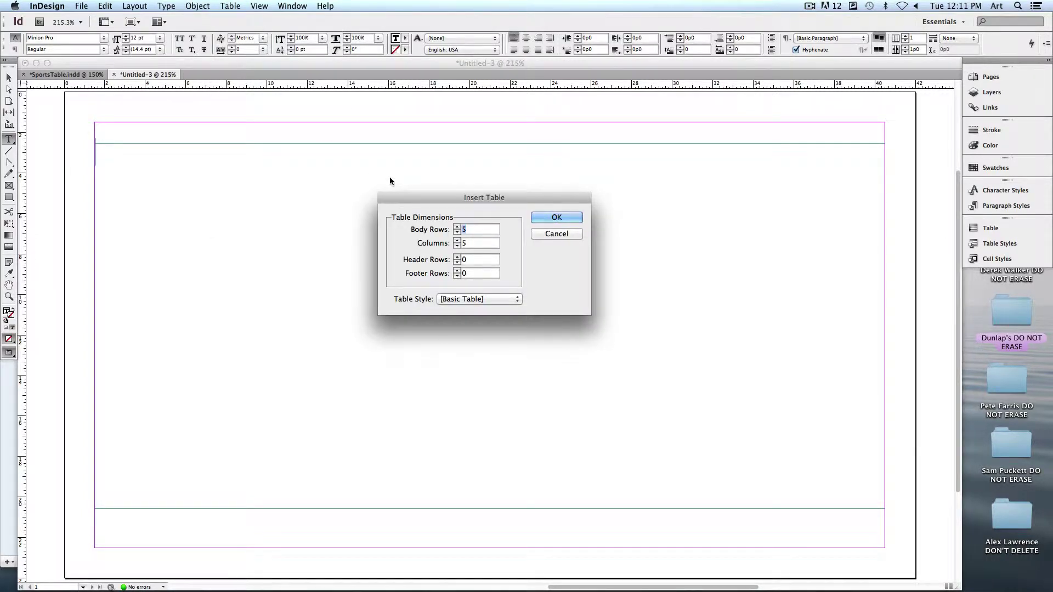
drag(465, 207, 522, 190)
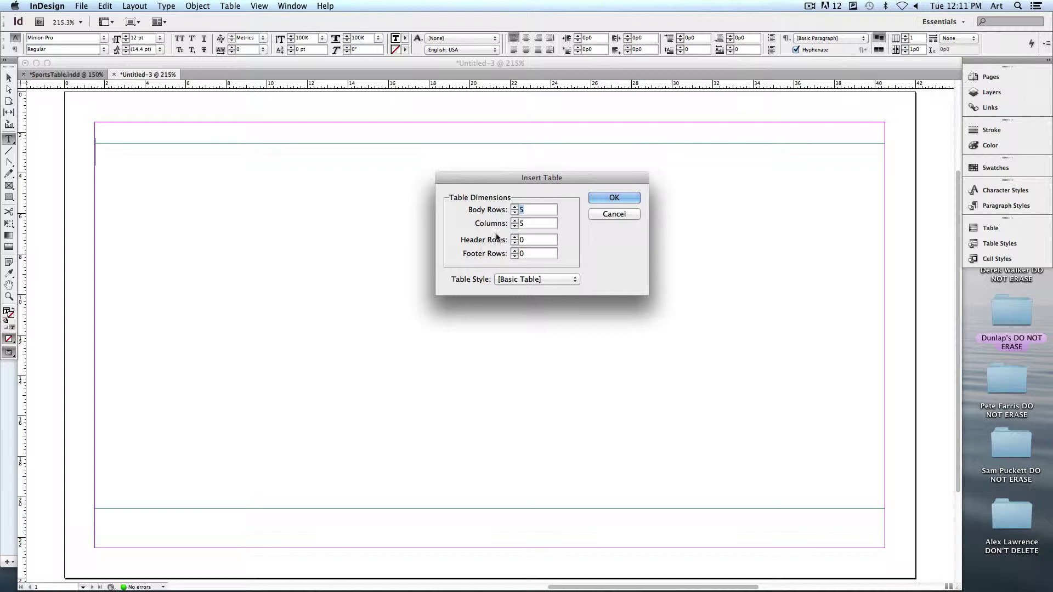
click(614, 198)
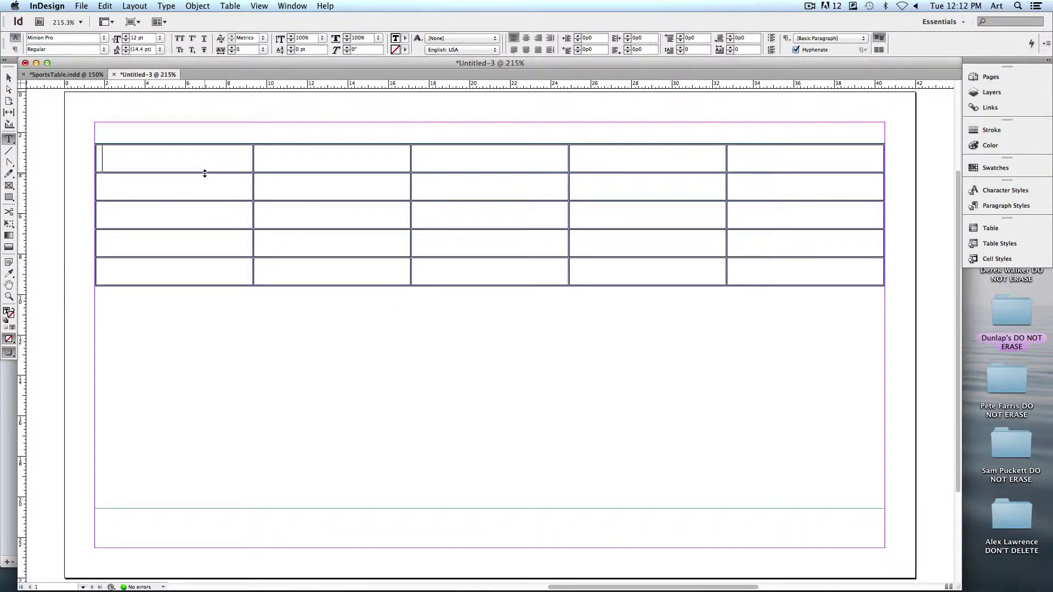
drag(204, 173, 383, 205)
Shrink the first table row back to match the others and place the cursor in the first cell.
click(454, 261)
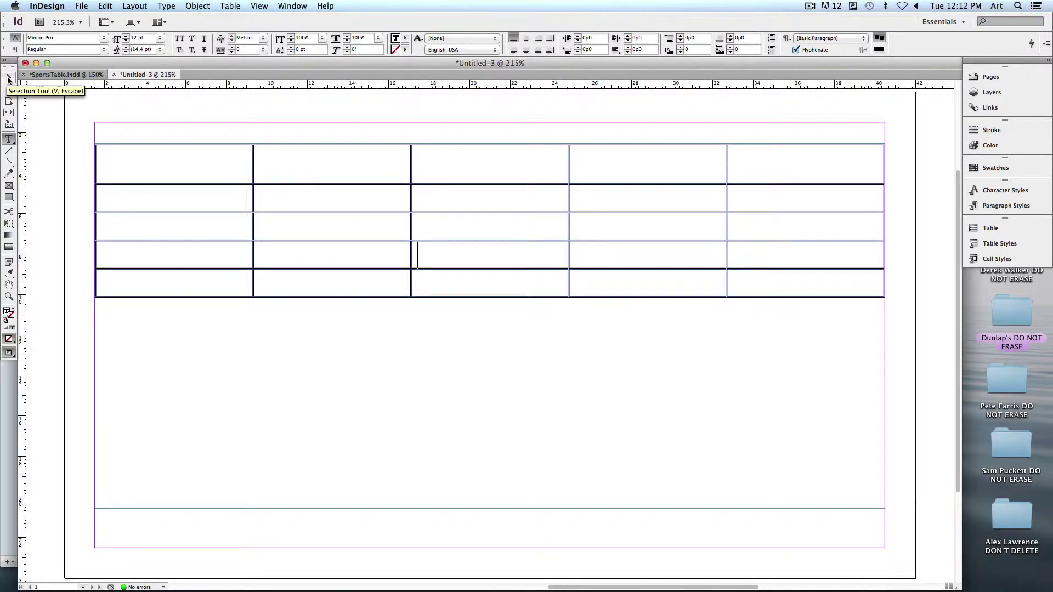
click(7, 80)
mouse_move(244, 188)
mouse_down()
mouse_move(252, 228)
mouse_move(391, 224)
mouse_move(277, 247)
mouse_move(252, 190)
mouse_up()
click(8, 139)
drag(190, 182, 192, 172)
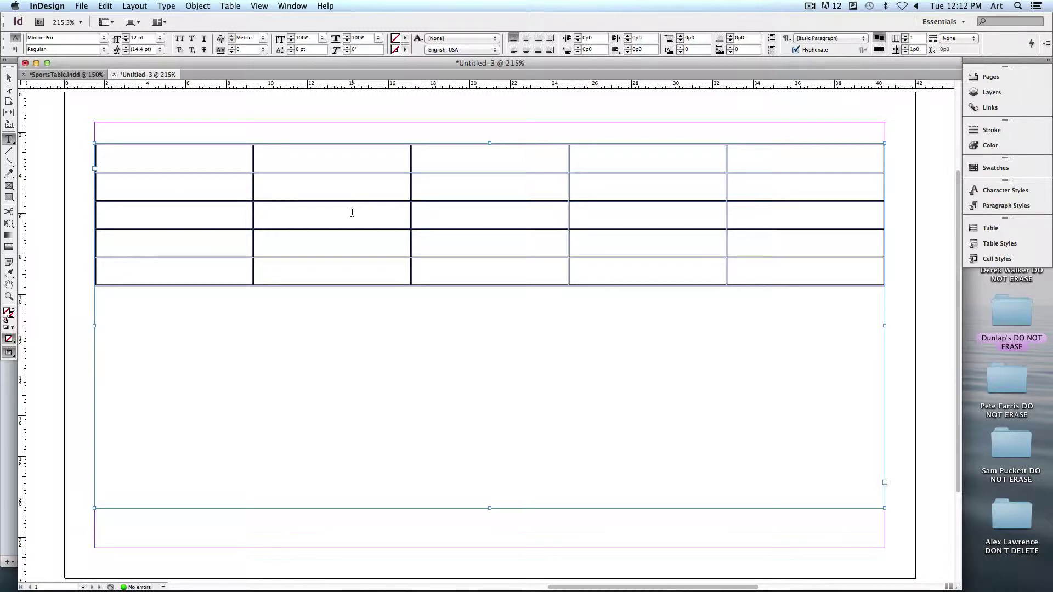
click(145, 160)
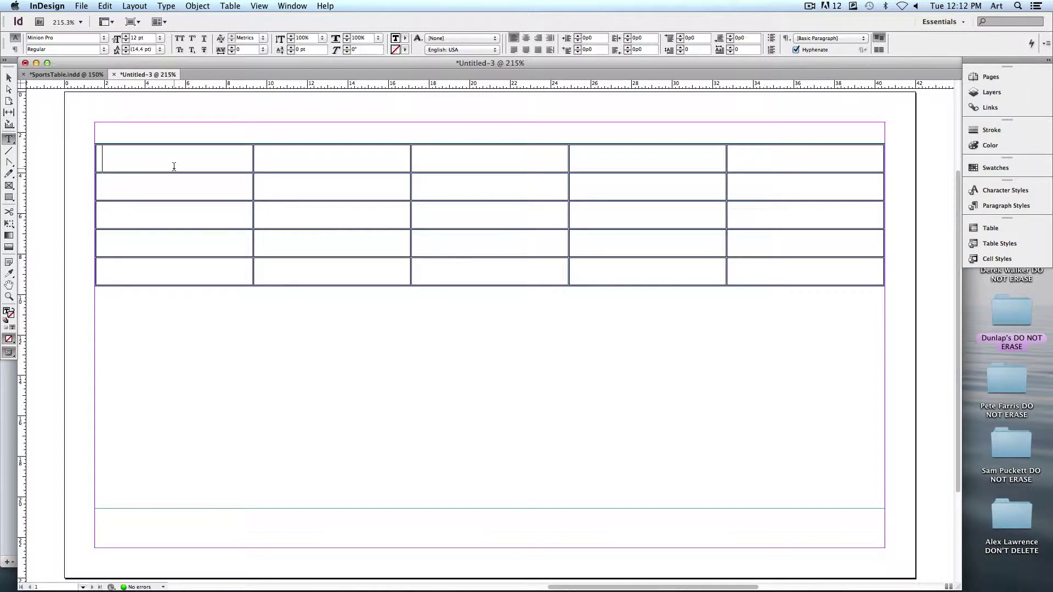
Type placeholder text into the first cell and into column 2 of rows 2 and 3.
text(salkfj ;alsdkfa)
click(301, 188)
text(asdfadsf)
click(305, 219)
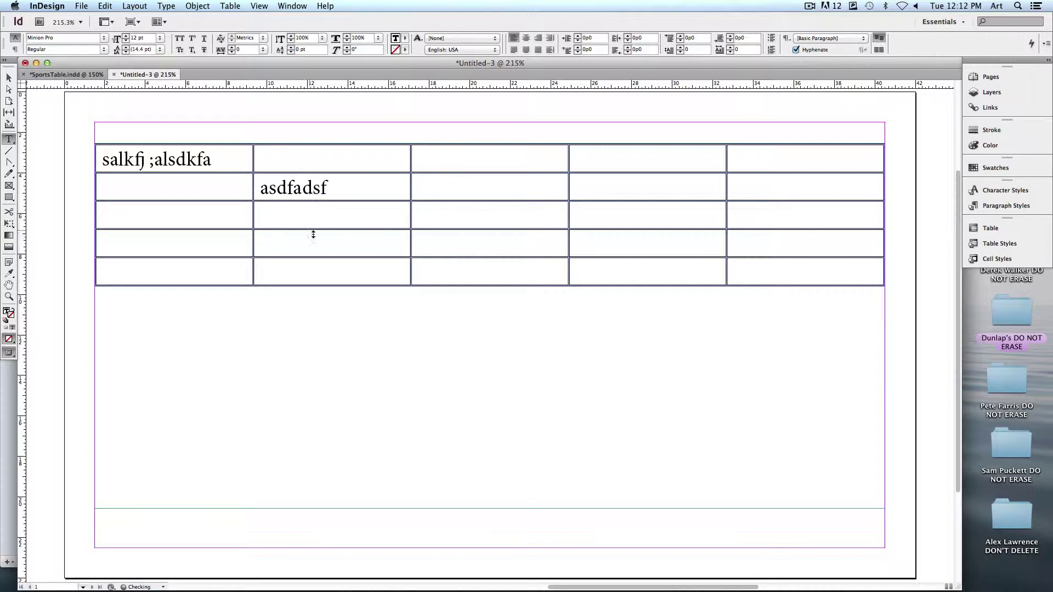
text(asdfasdfasd)
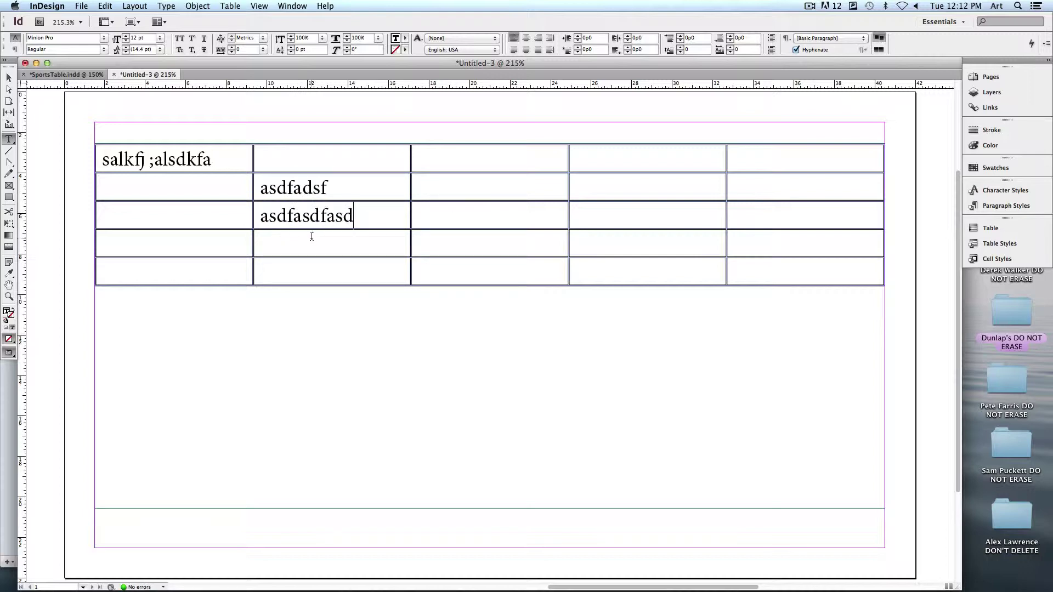
Select the cells holding placeholder text, clear them, and deselect.
drag(101, 159, 229, 158)
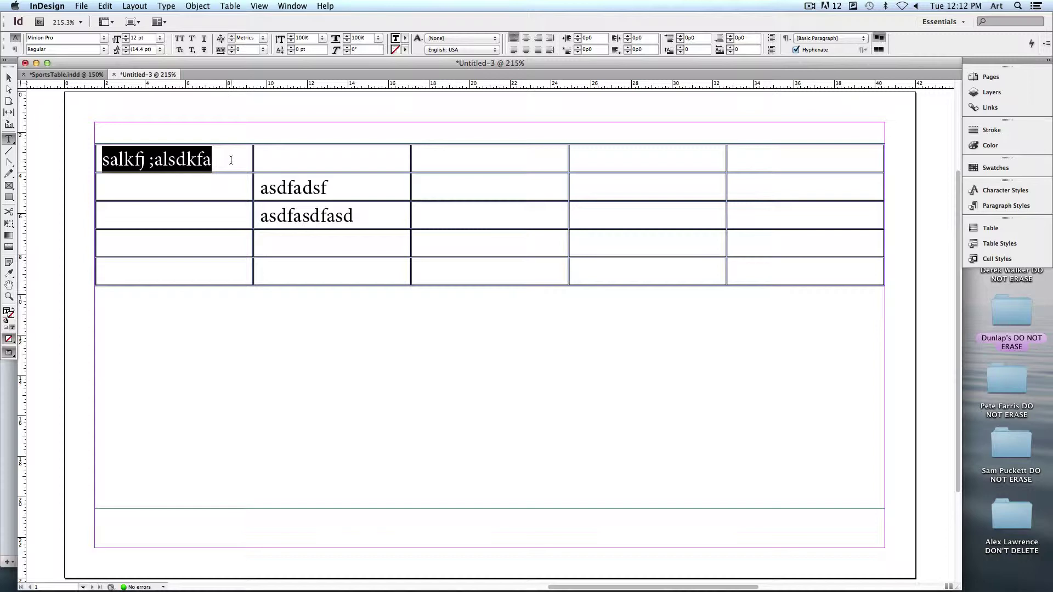
drag(106, 157, 250, 161)
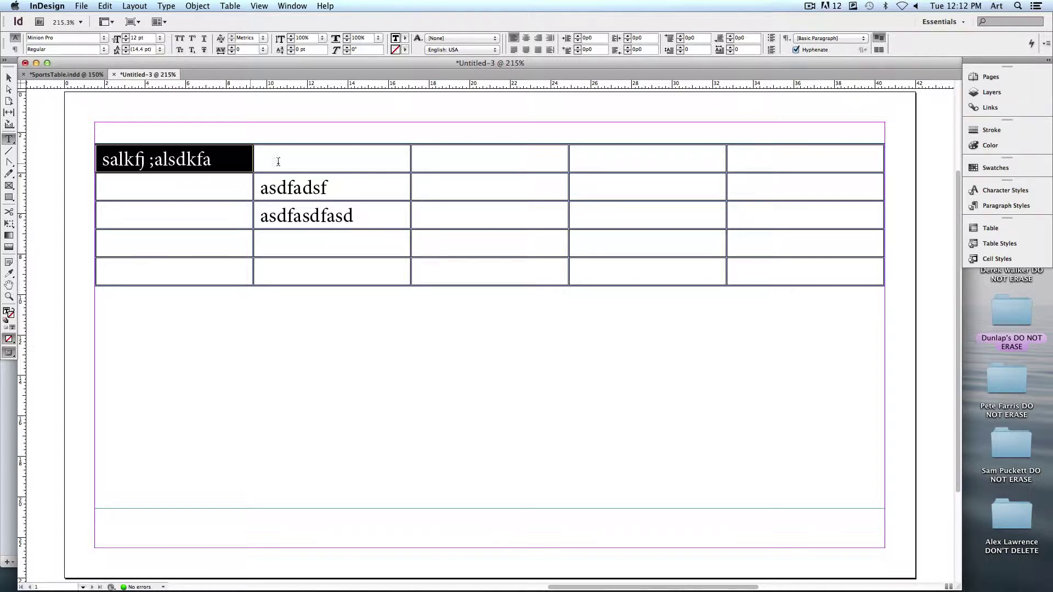
drag(278, 161, 766, 258)
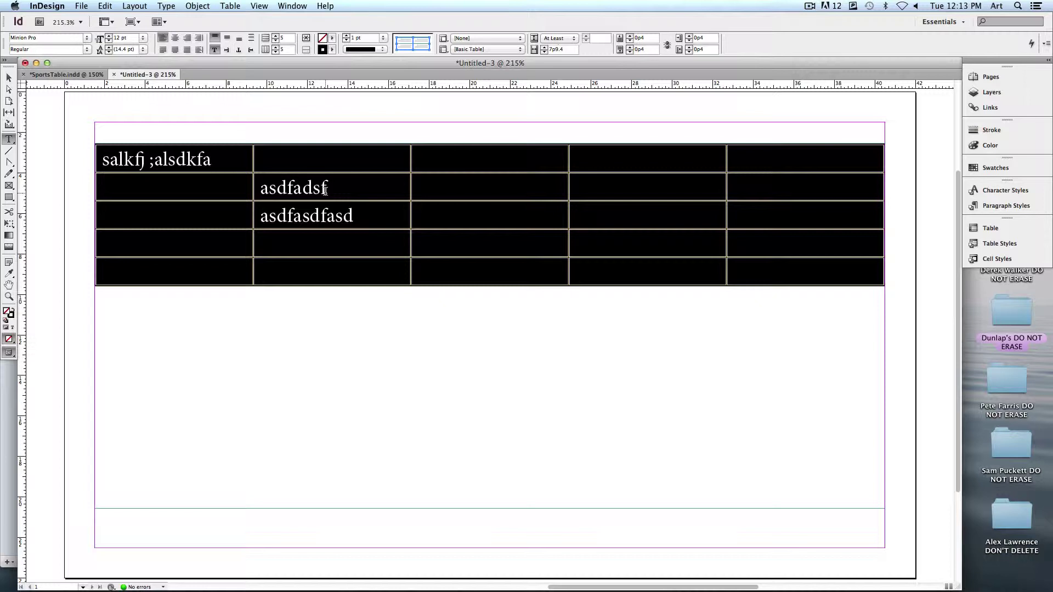
key(super+z)
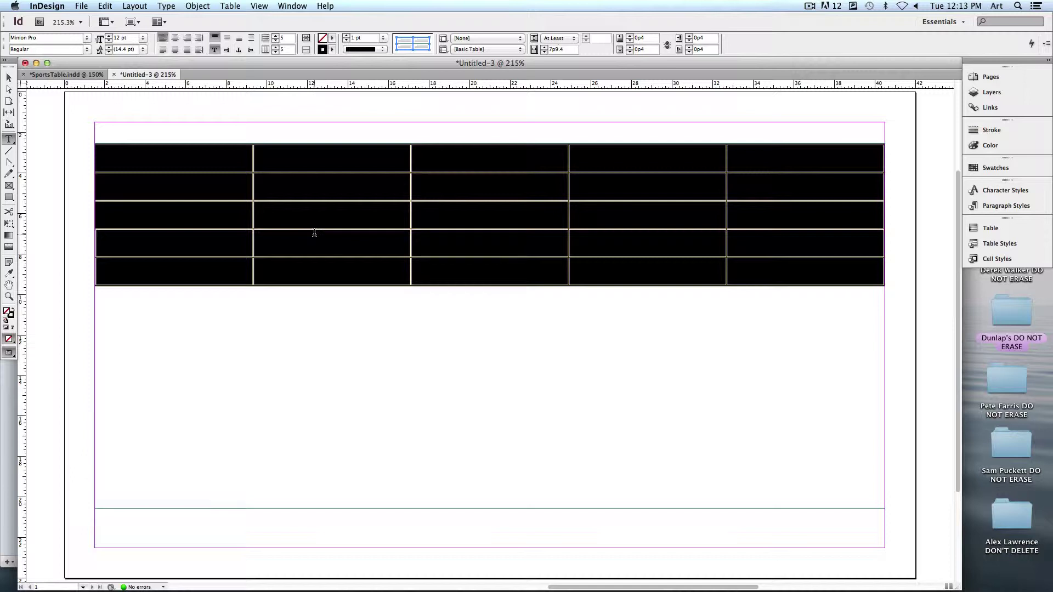
click(324, 240)
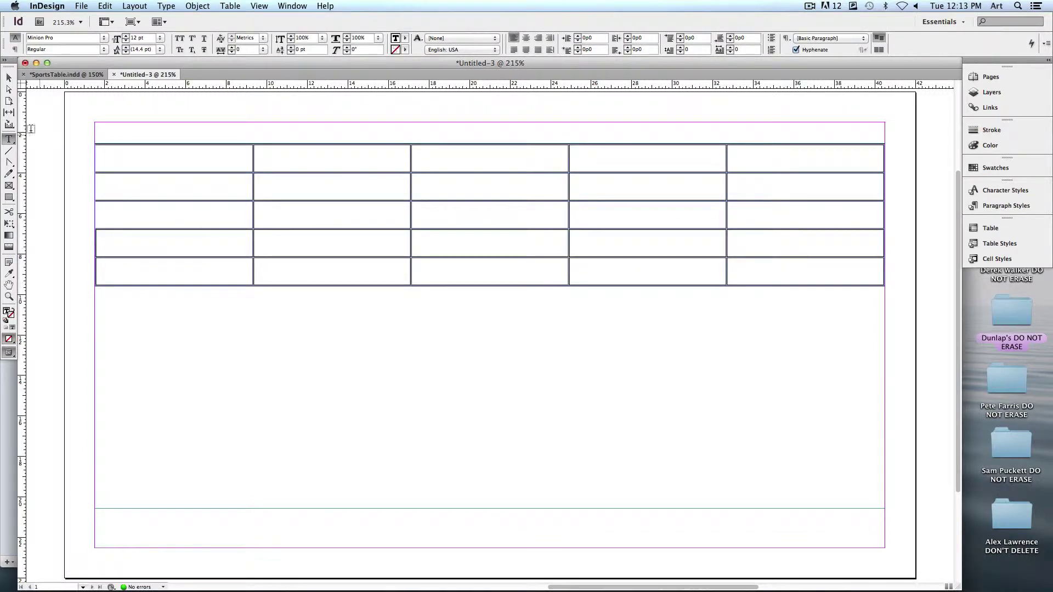
With the Type tool, select all five cells of the table's top row.
click(9, 78)
click(9, 139)
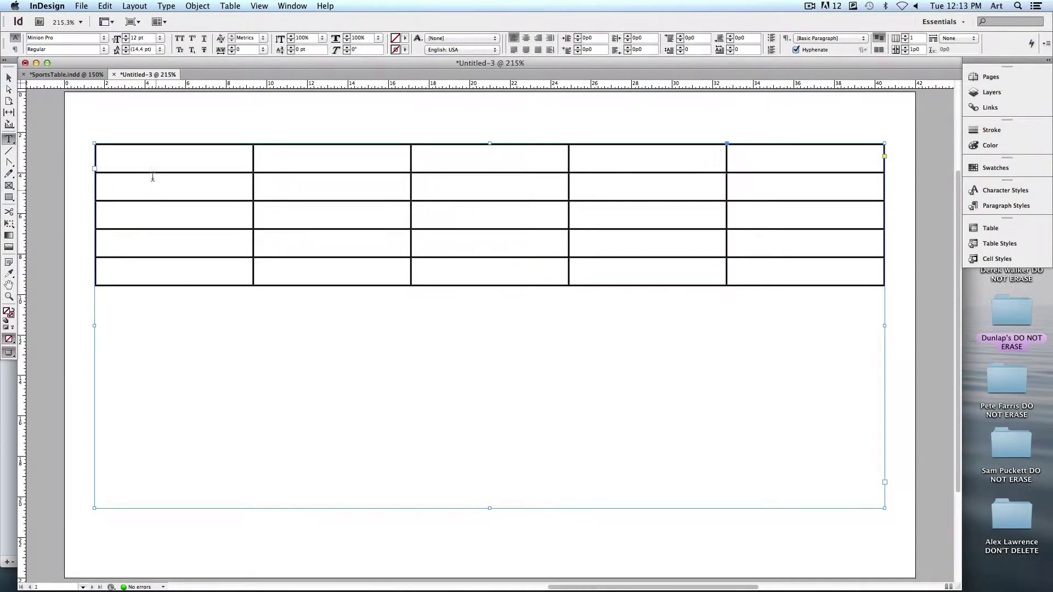
click(128, 158)
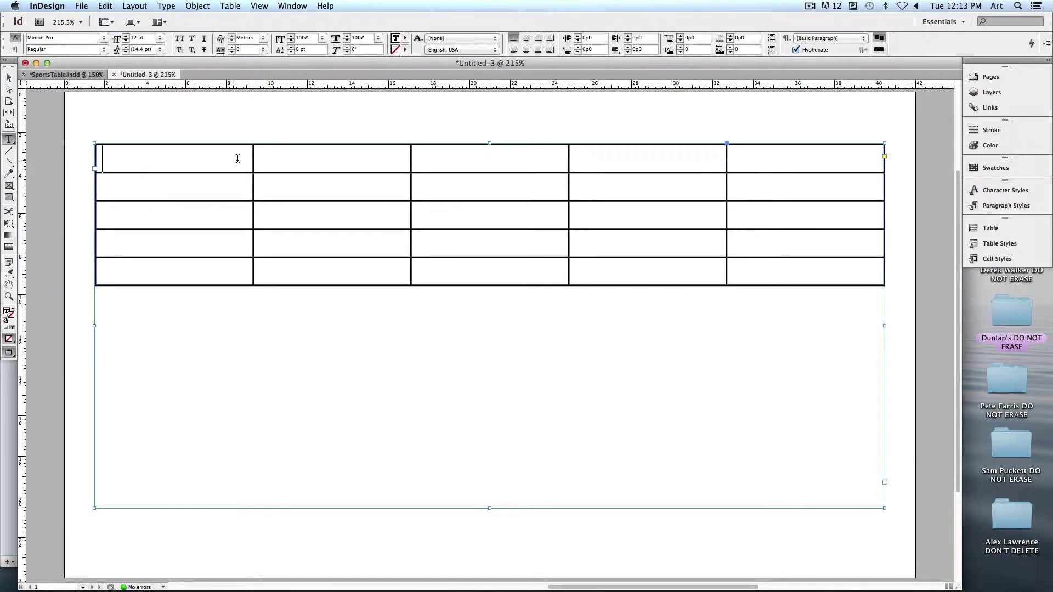
drag(237, 158, 765, 166)
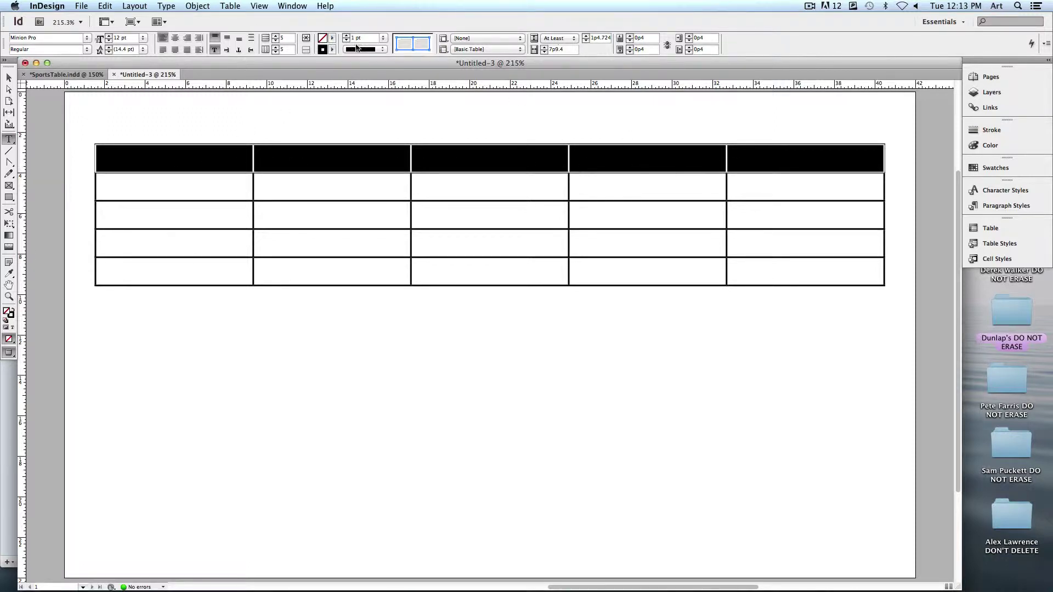
click(332, 37)
click(356, 160)
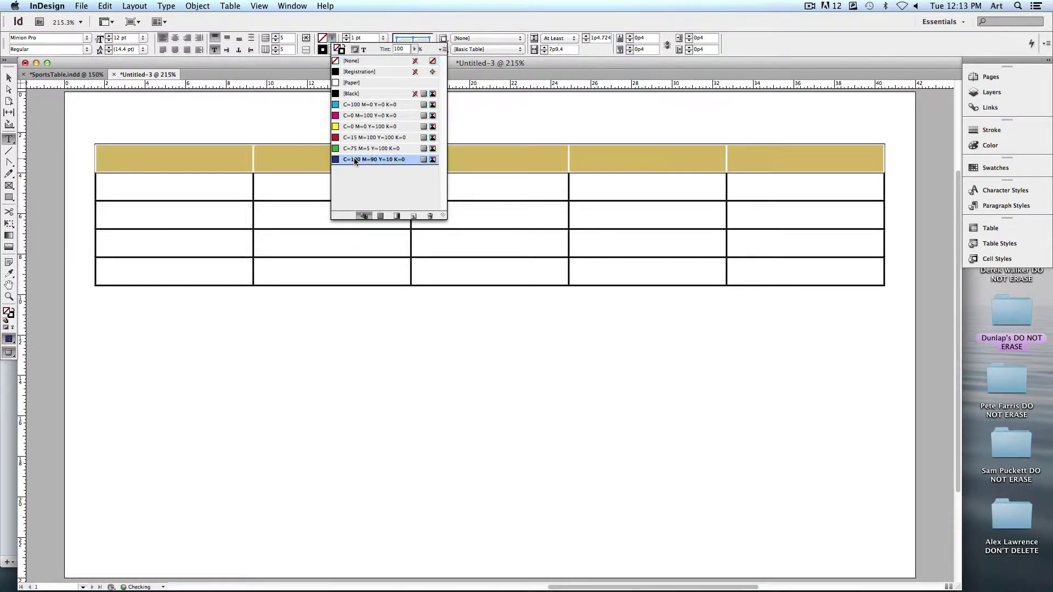
click(414, 49)
drag(416, 59, 371, 59)
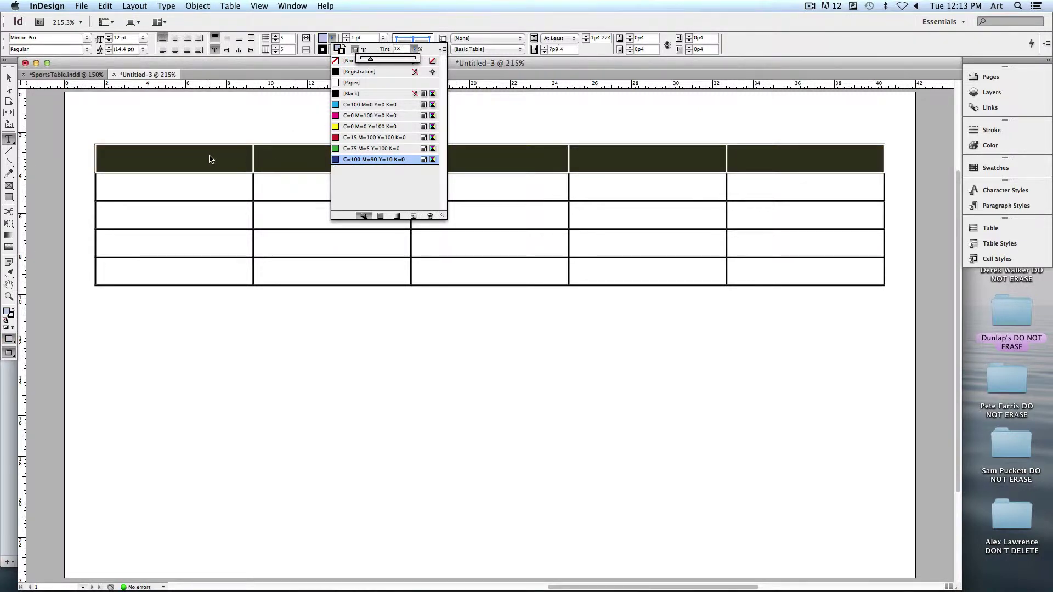
click(385, 245)
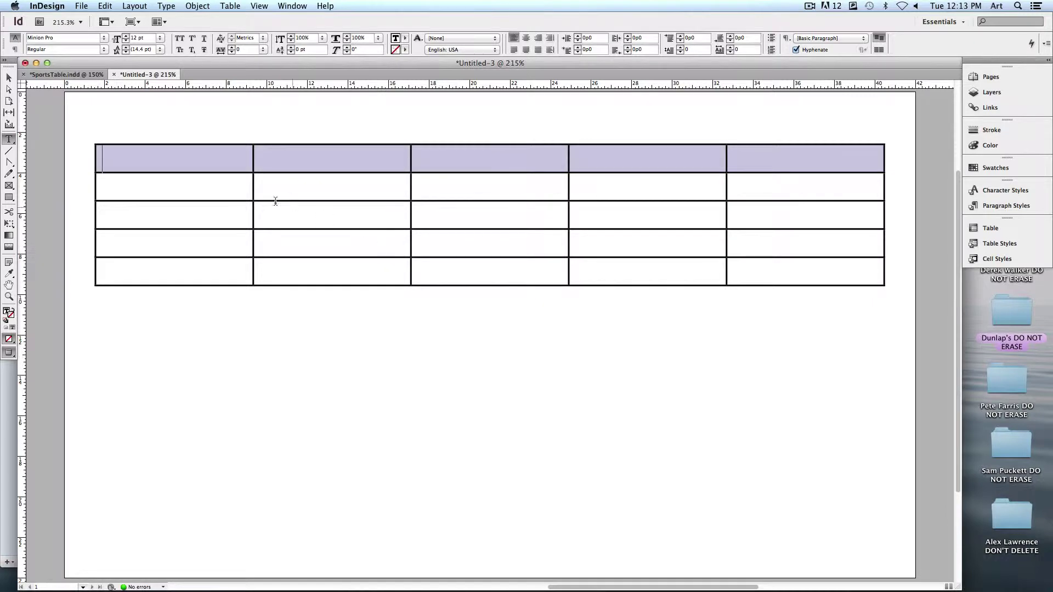
drag(237, 183, 311, 185)
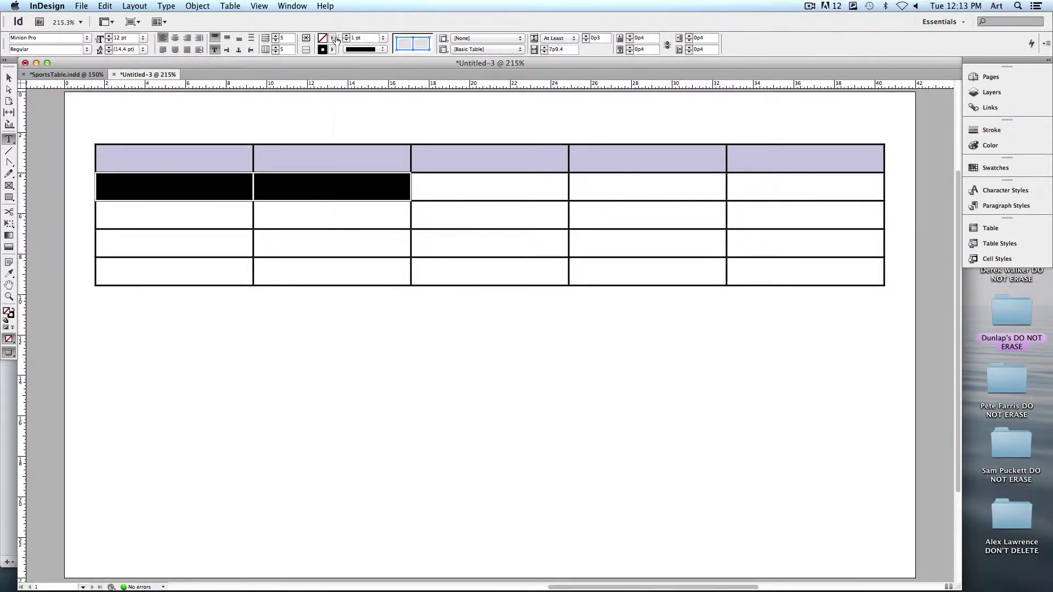
click(337, 40)
click(365, 142)
click(299, 235)
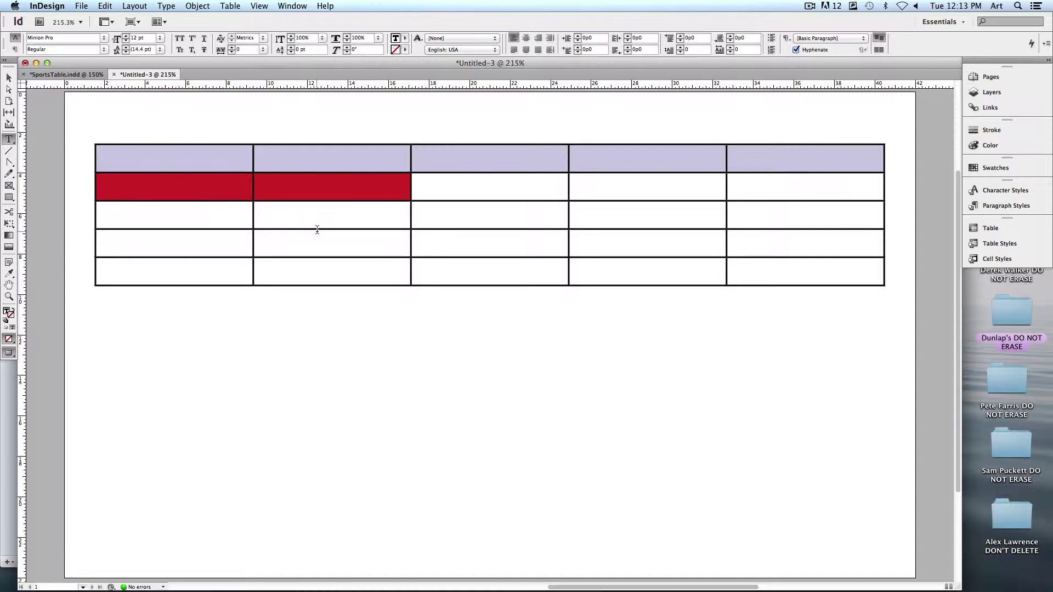
key(super+z)
key(super+z)
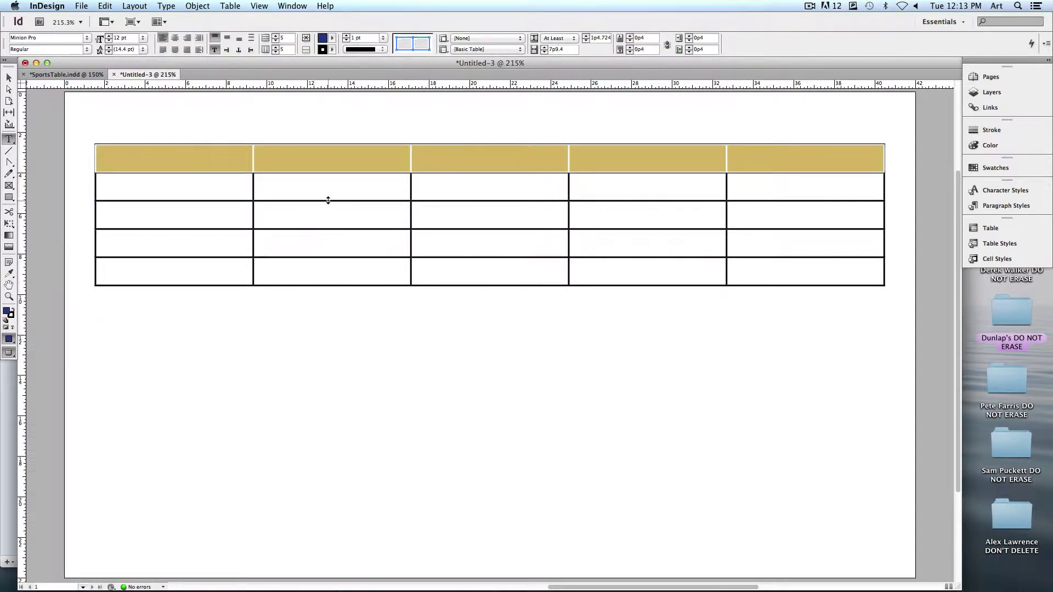
key(super+z)
click(324, 183)
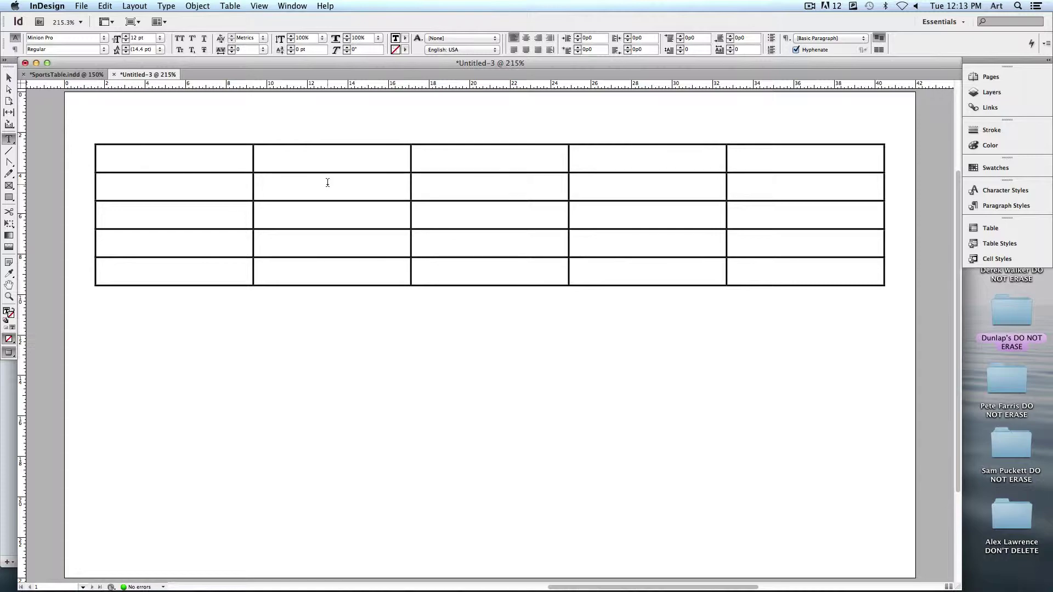
click(1006, 581)
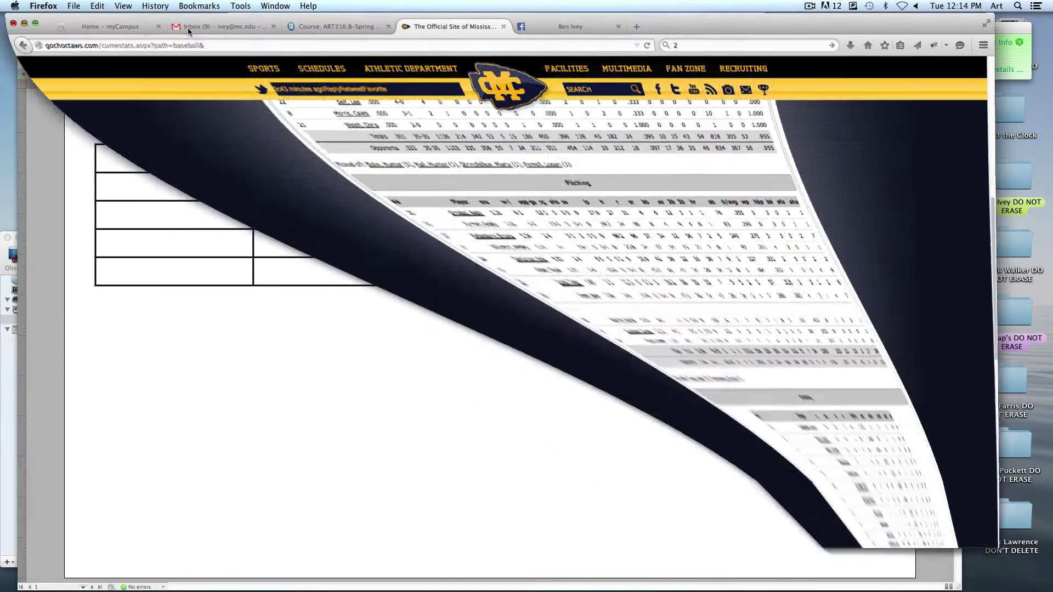
click(24, 23)
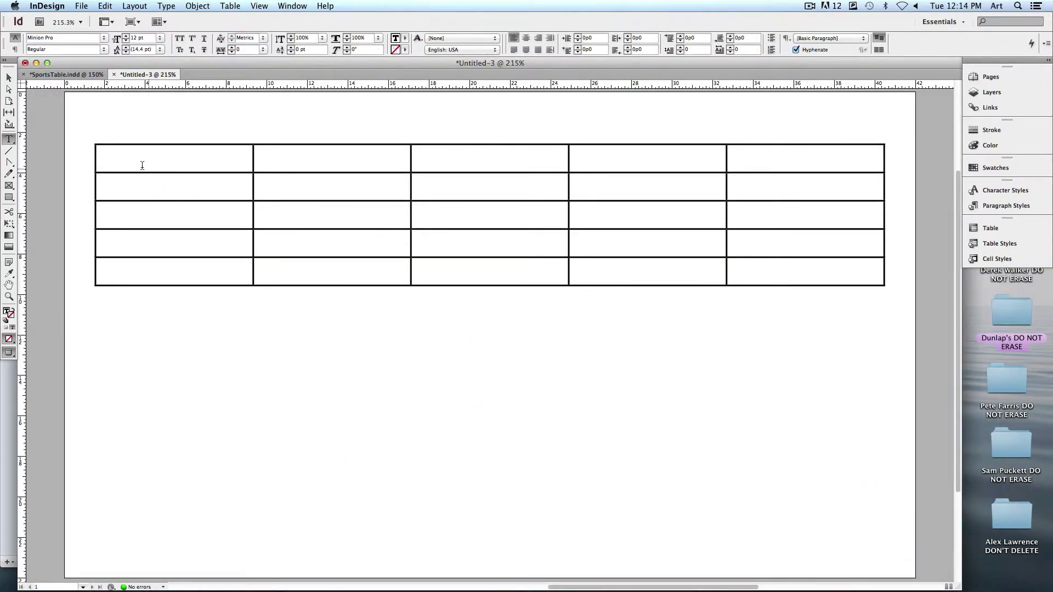
drag(142, 165, 784, 164)
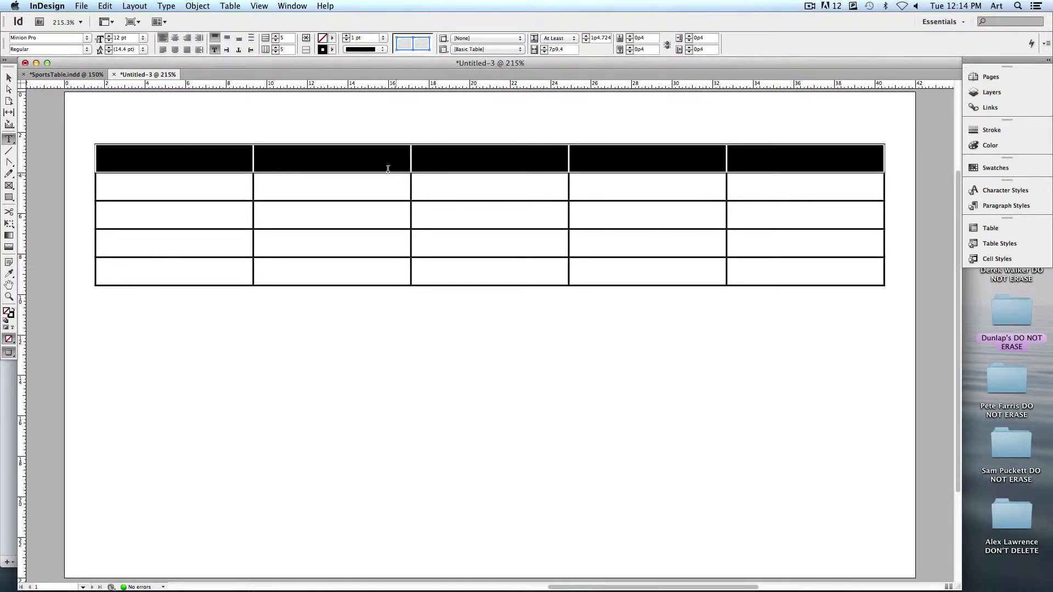
click(332, 38)
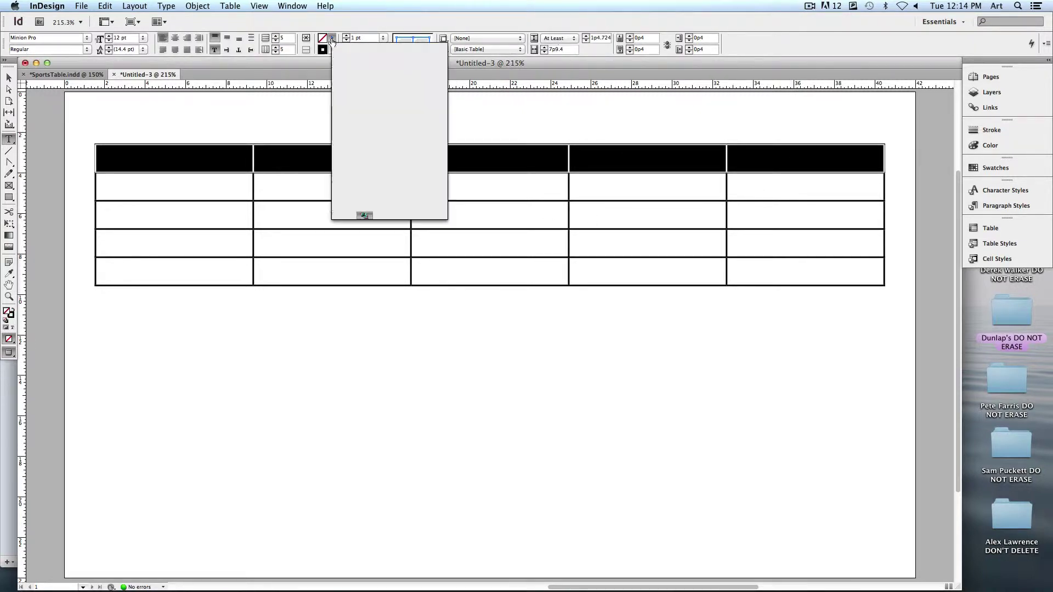
click(354, 161)
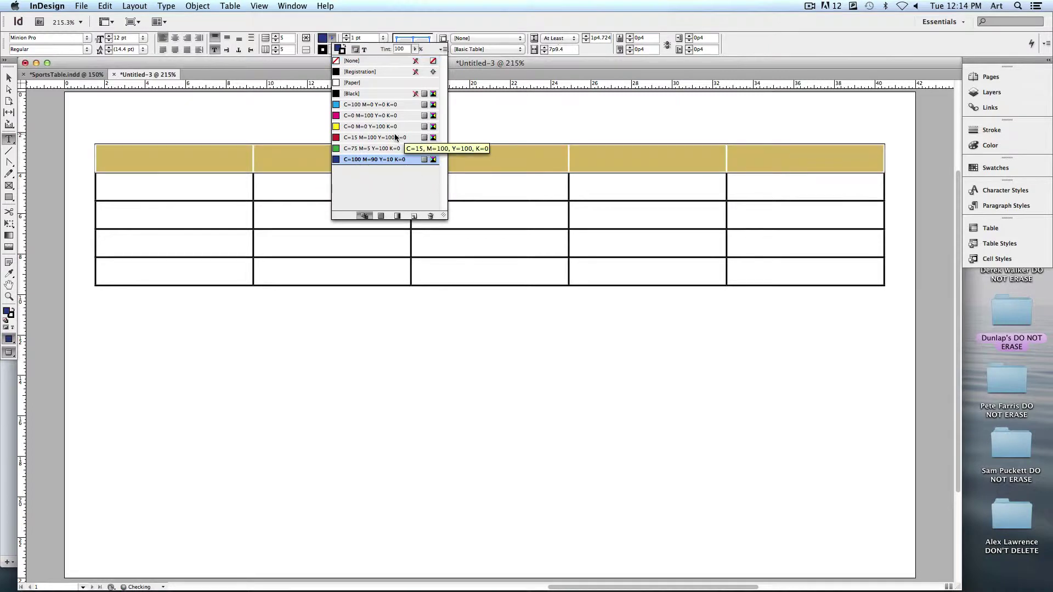
click(415, 49)
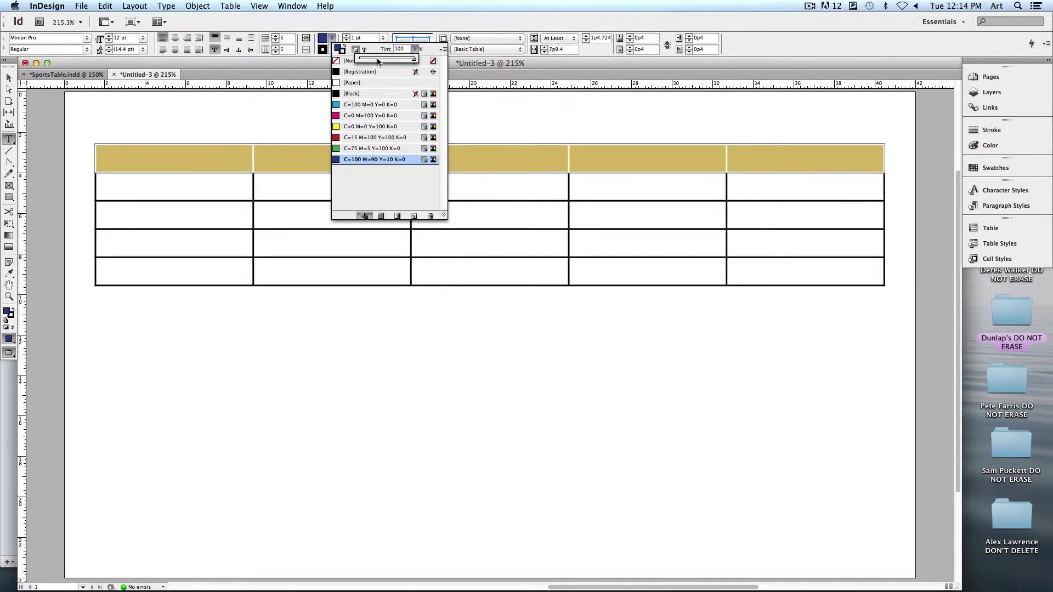
drag(377, 62, 366, 62)
click(574, 185)
drag(230, 214, 790, 215)
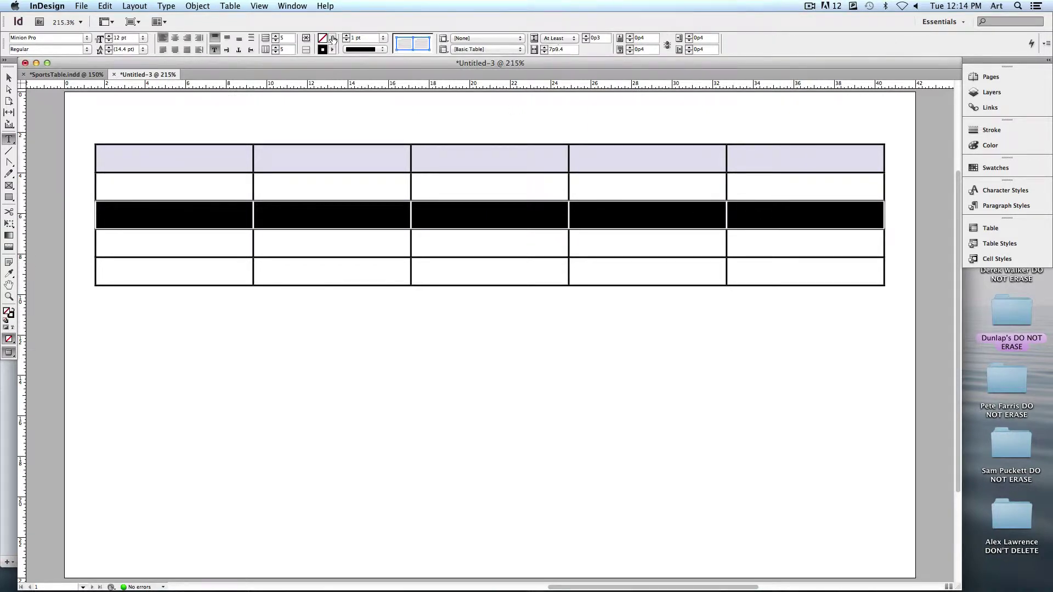
click(333, 39)
click(359, 159)
click(415, 48)
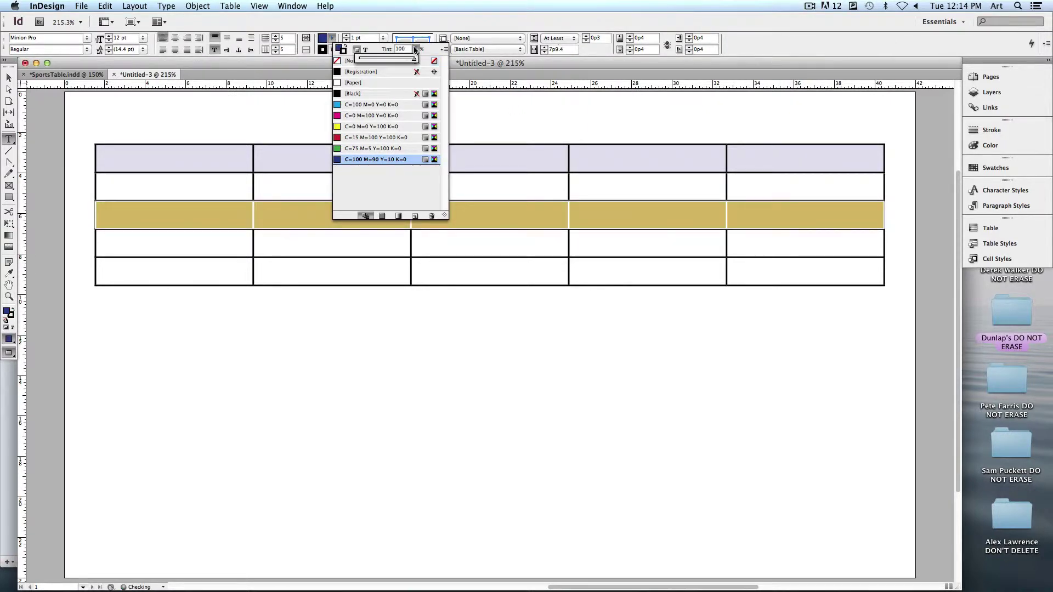
click(369, 59)
click(505, 247)
click(550, 251)
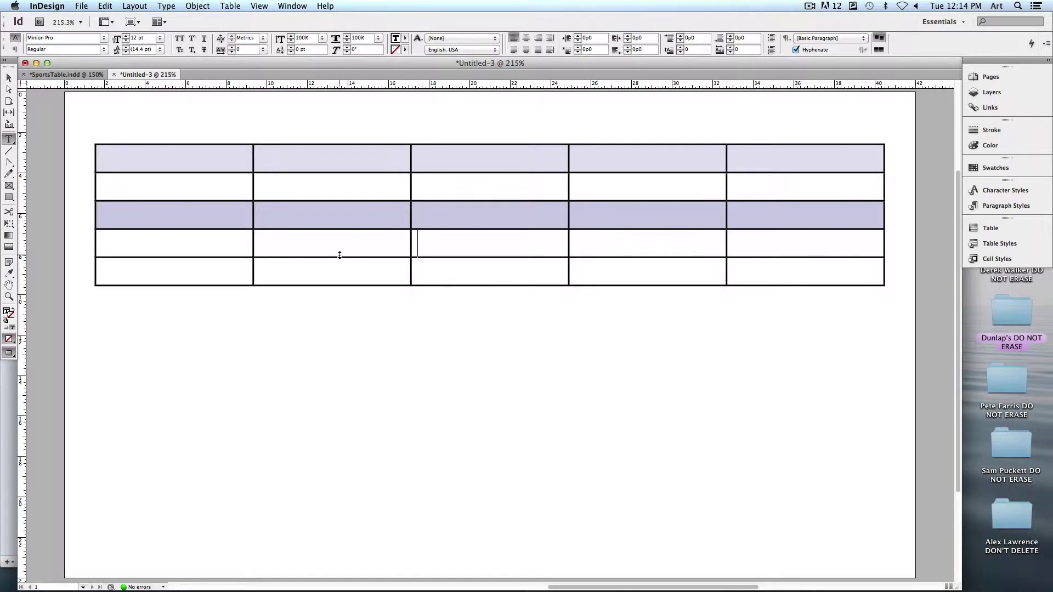
key(super+z)
key(super+z)
key(super+z)
key(super+z)
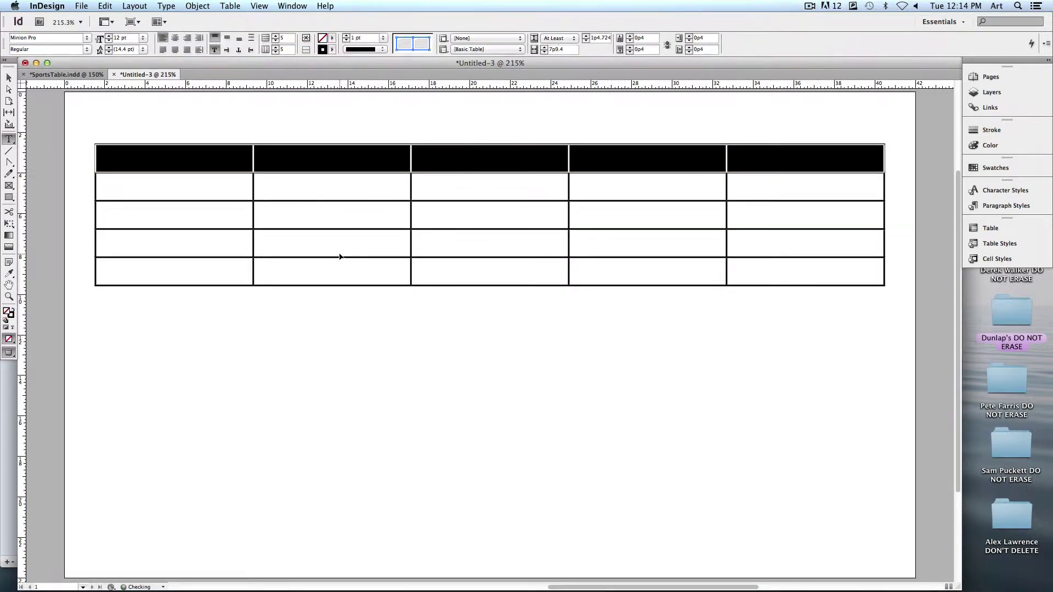
click(336, 192)
click(104, 147)
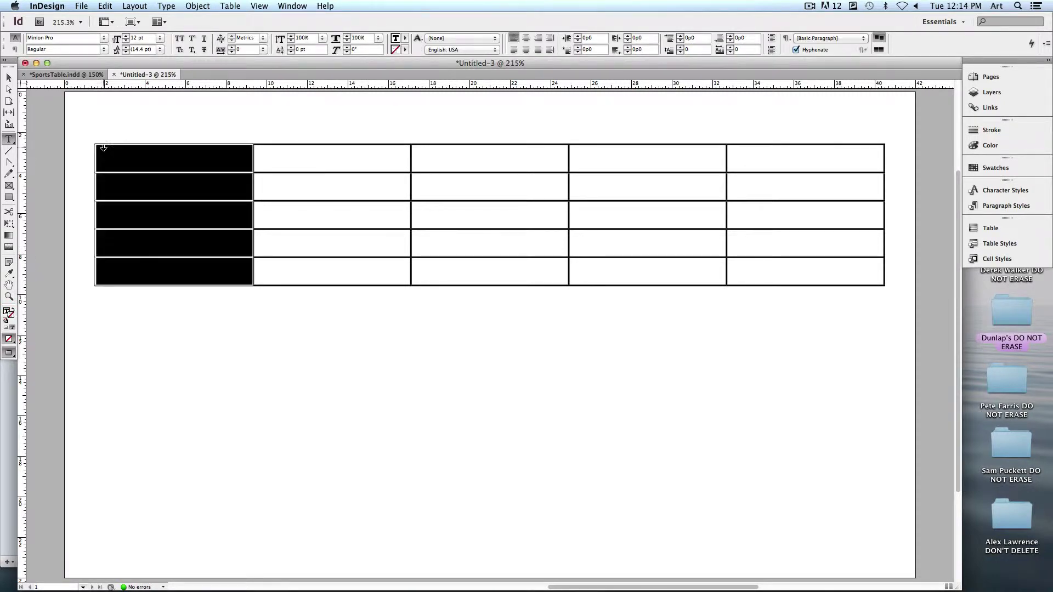
click(501, 175)
key(Escape)
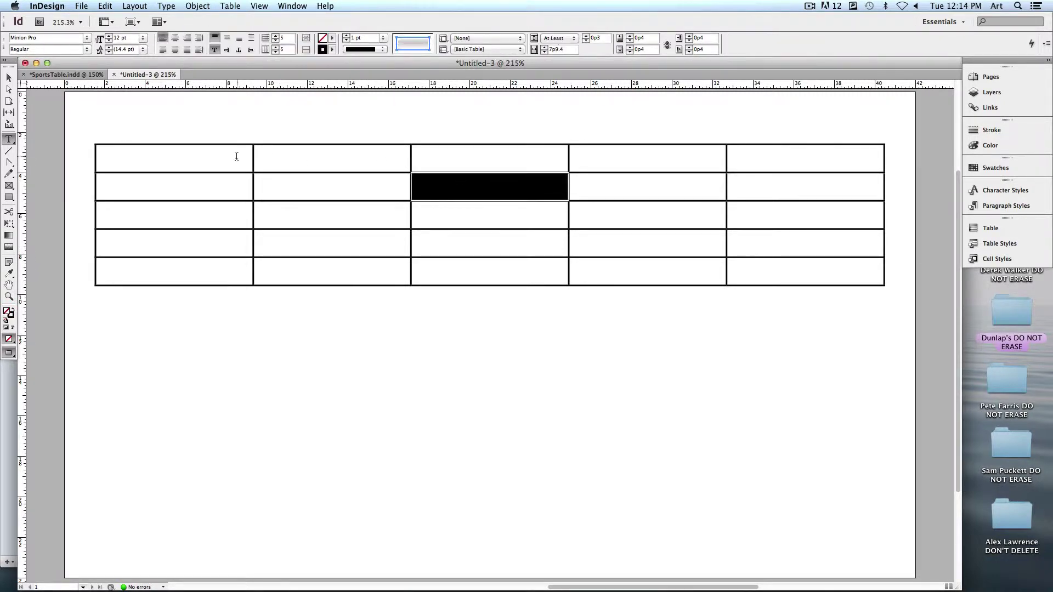
drag(237, 156, 419, 207)
click(410, 235)
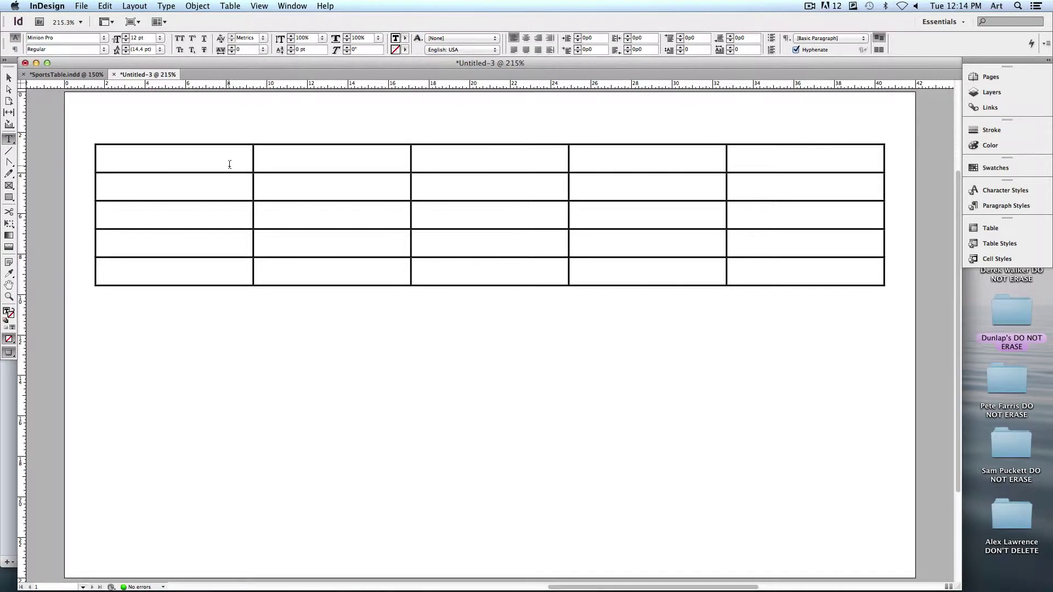
In Table Setup options, set the Fills alternating pattern to Every Other Row.
click(230, 7)
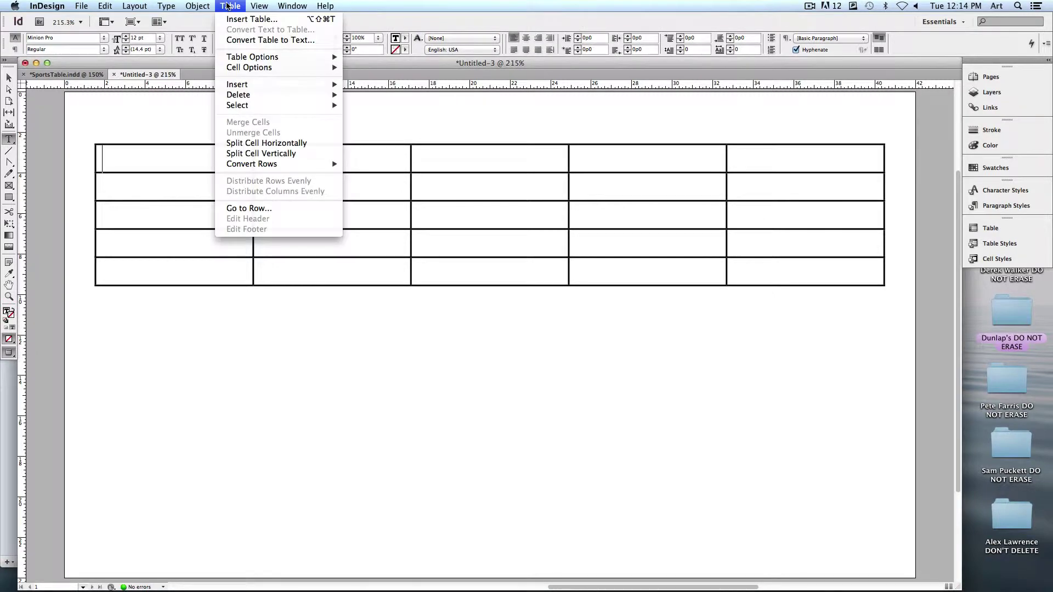
mouse_move(254, 61)
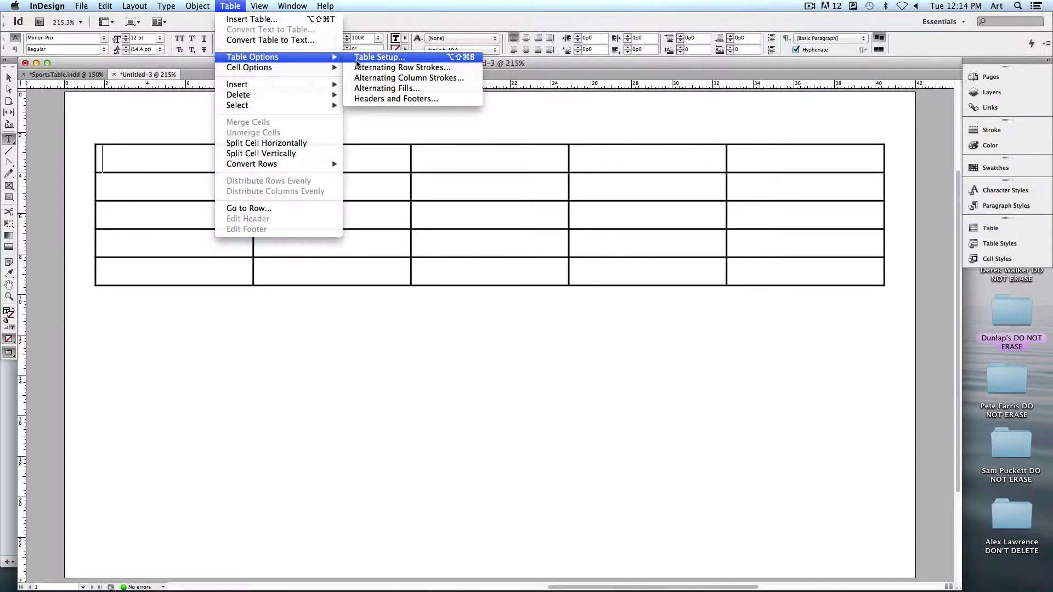
click(379, 57)
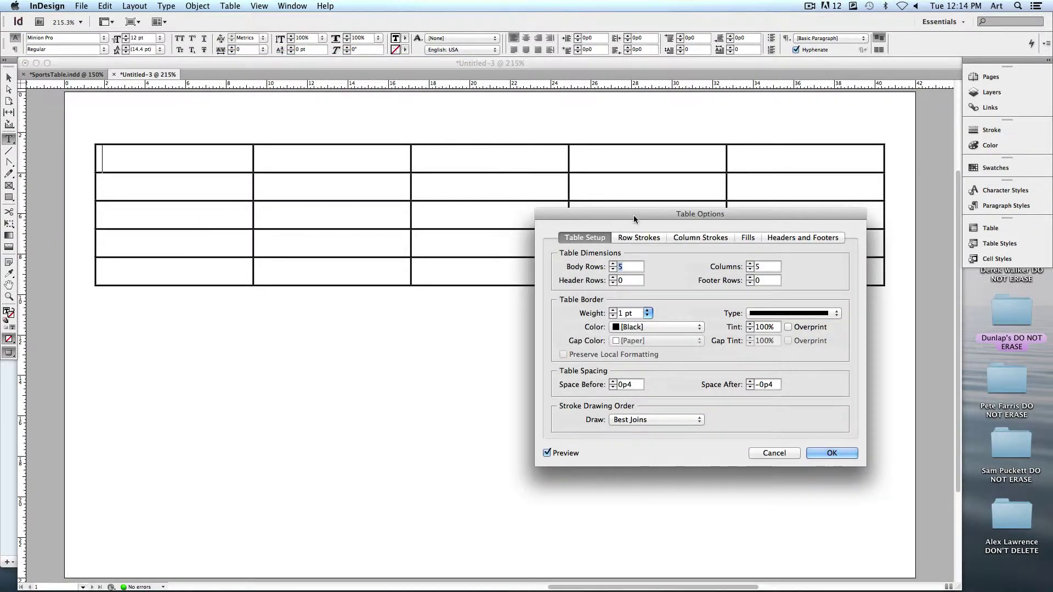
drag(631, 211, 618, 171)
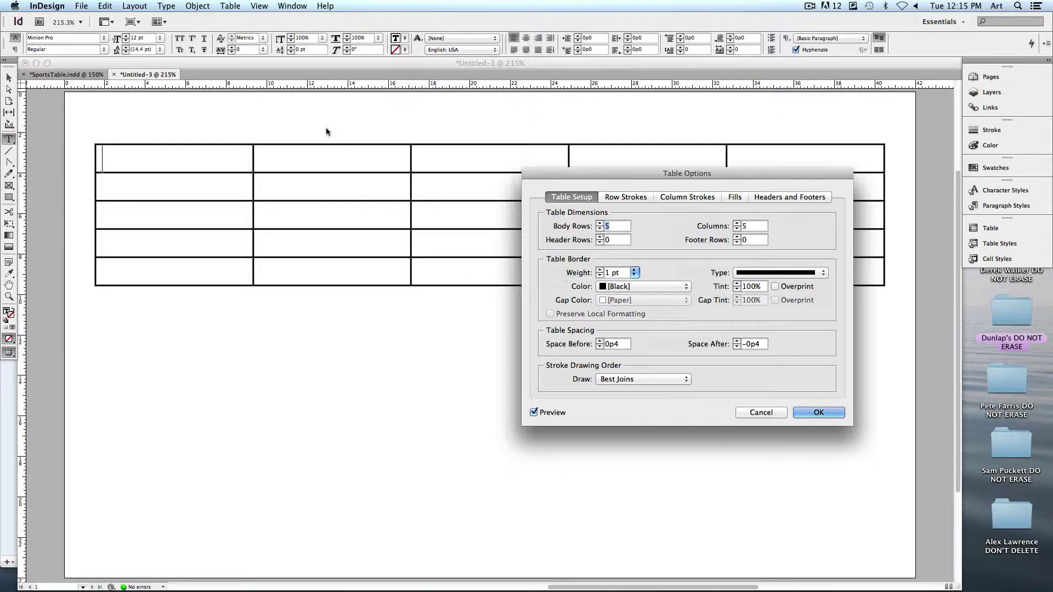
click(736, 197)
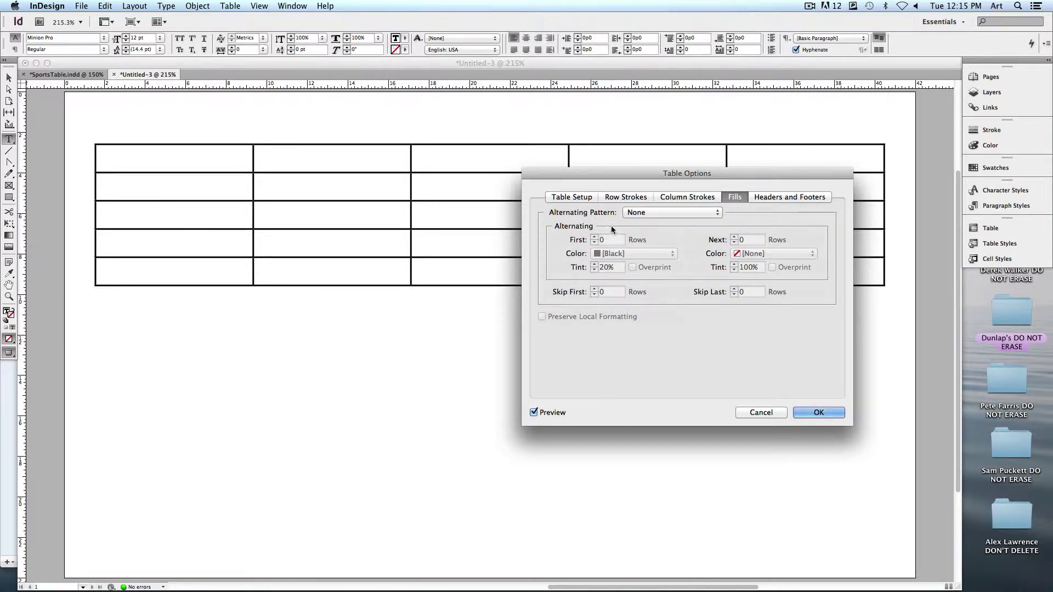
click(651, 212)
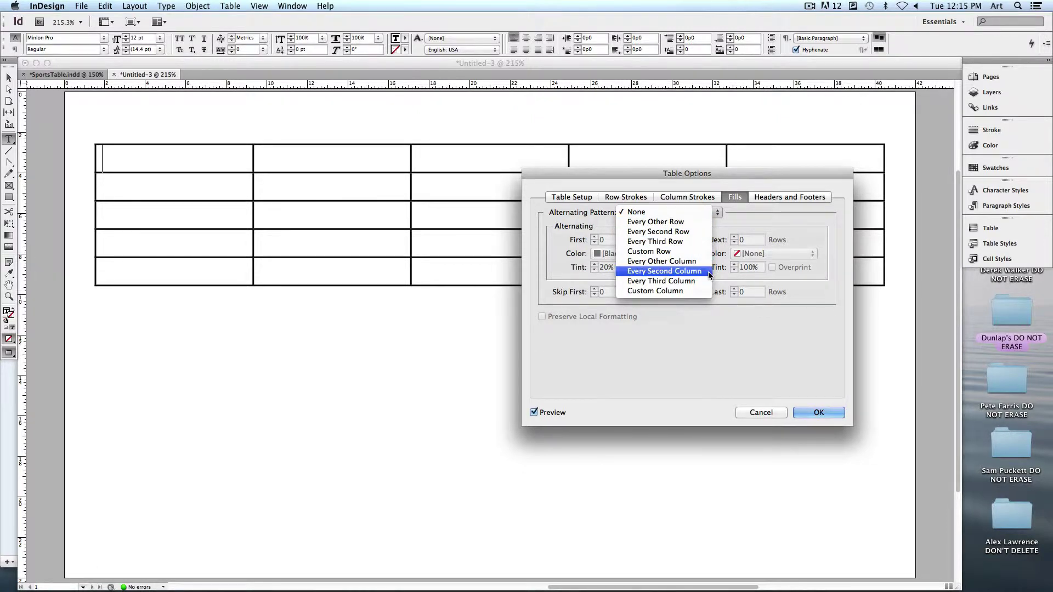
click(699, 223)
Set the first alternating colour to C=100 M=90 Y=10 K=0 and return to Table Setup.
drag(525, 421, 618, 401)
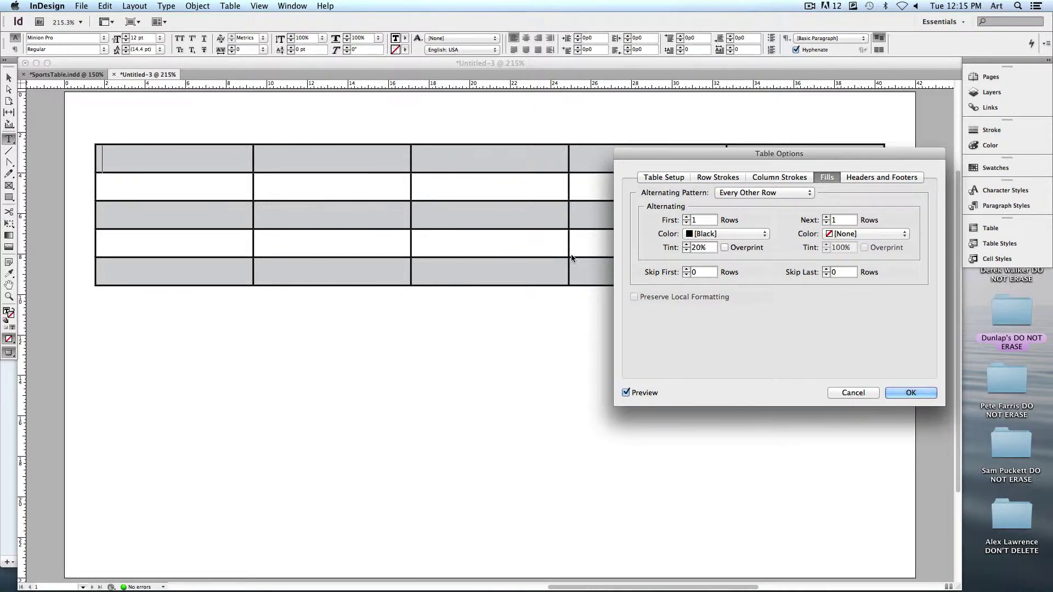
click(717, 233)
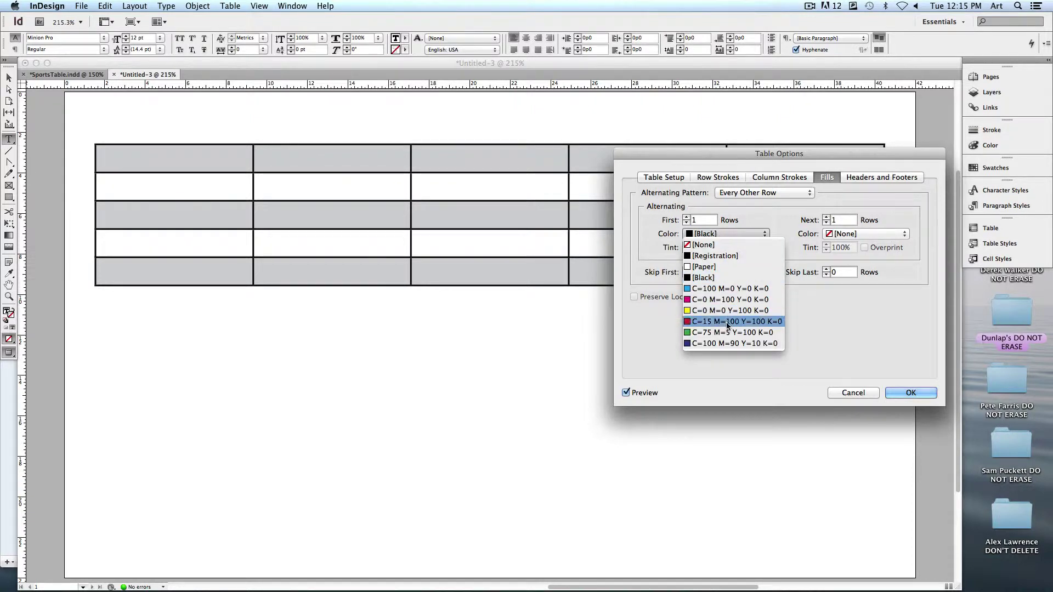
click(719, 354)
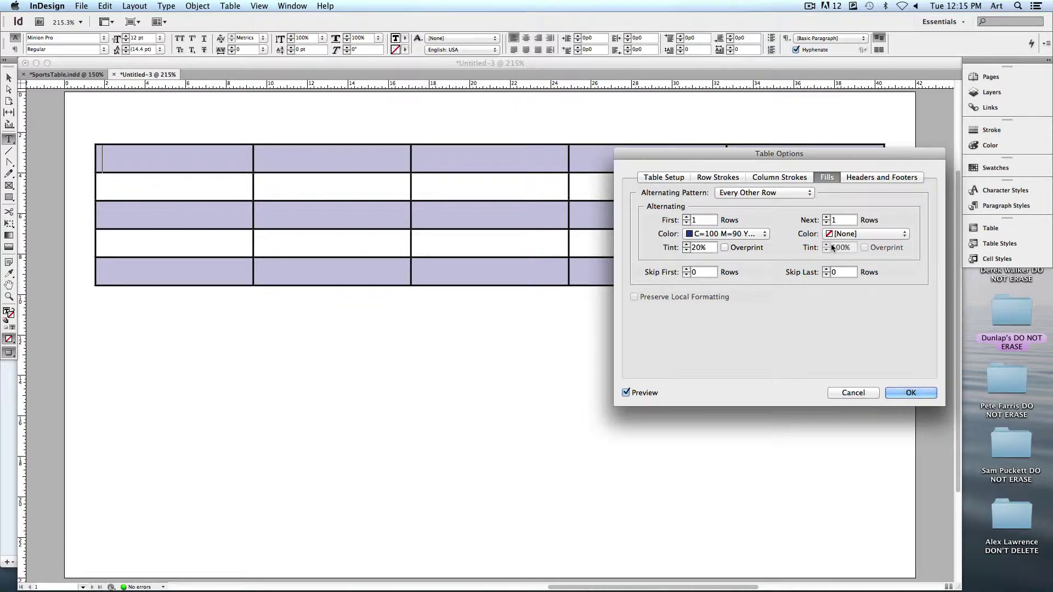
click(664, 177)
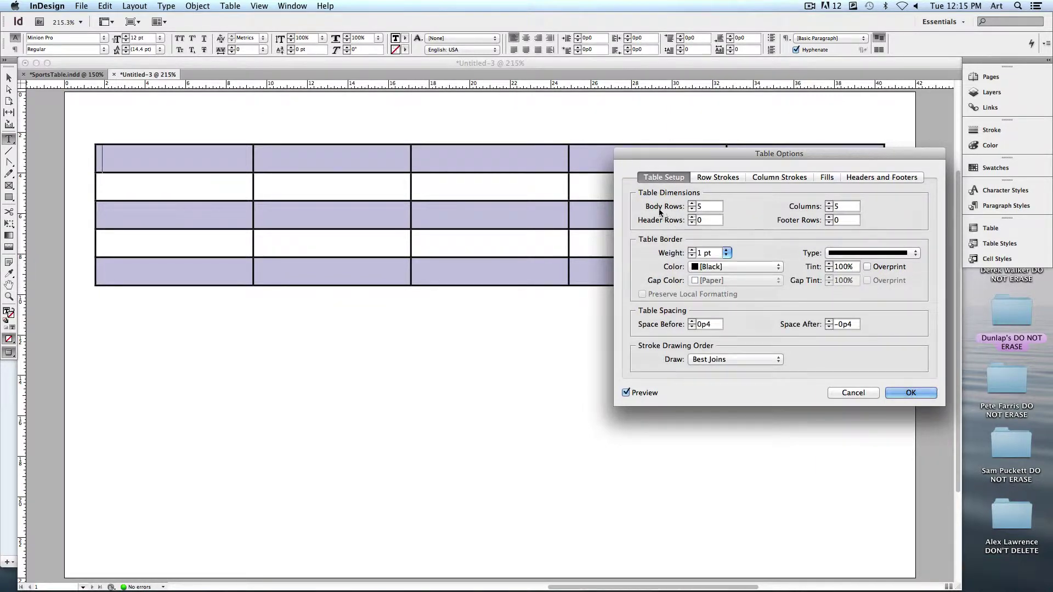
Try extra body rows, set Body Rows back to 5, and accept the table options.
click(691, 203)
click(692, 203)
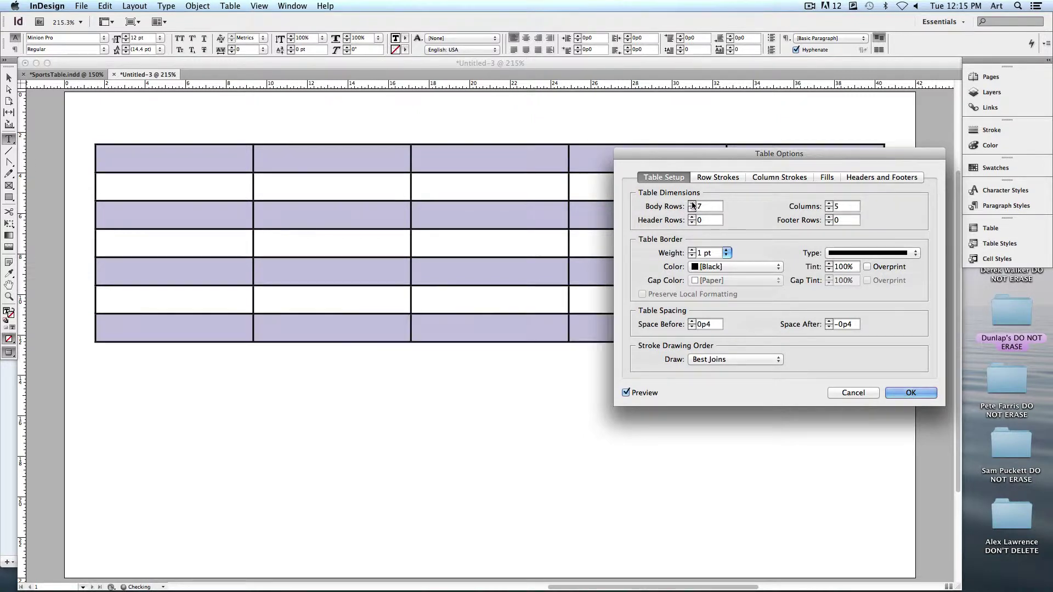
click(692, 204)
click(691, 204)
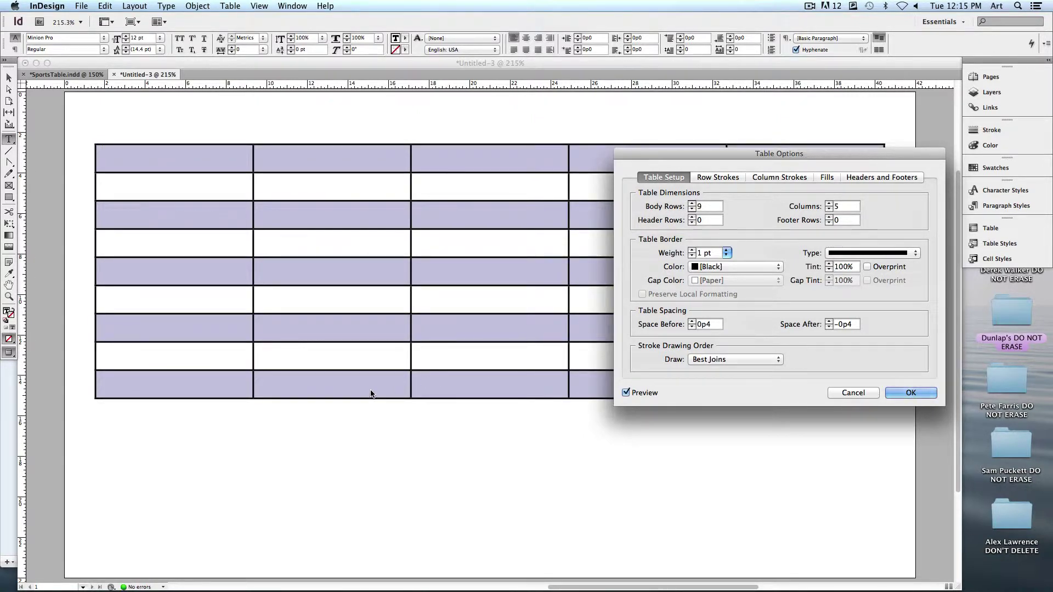
click(693, 209)
click(692, 209)
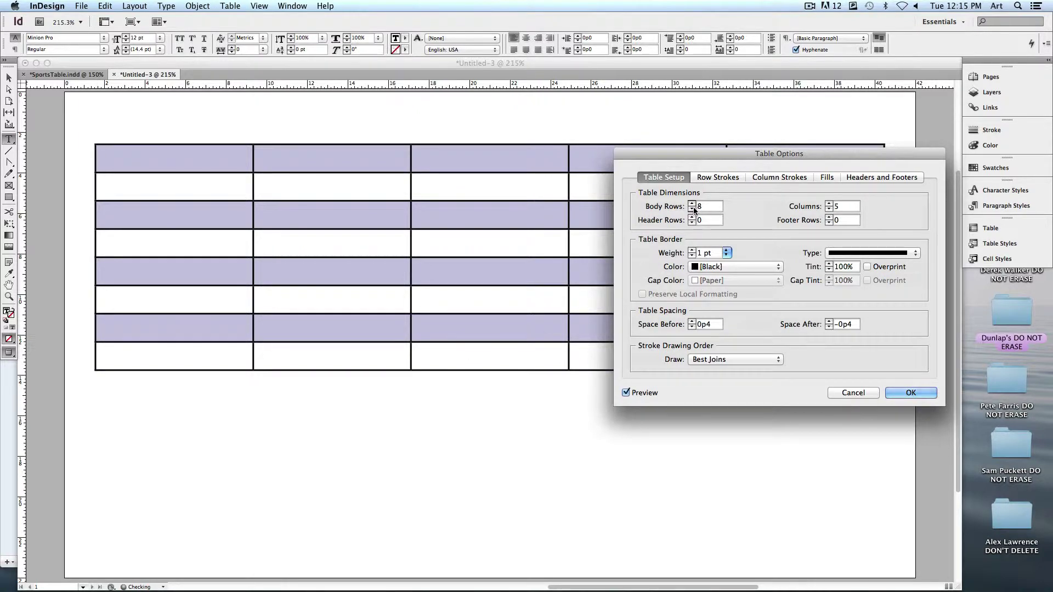
click(693, 210)
click(693, 210)
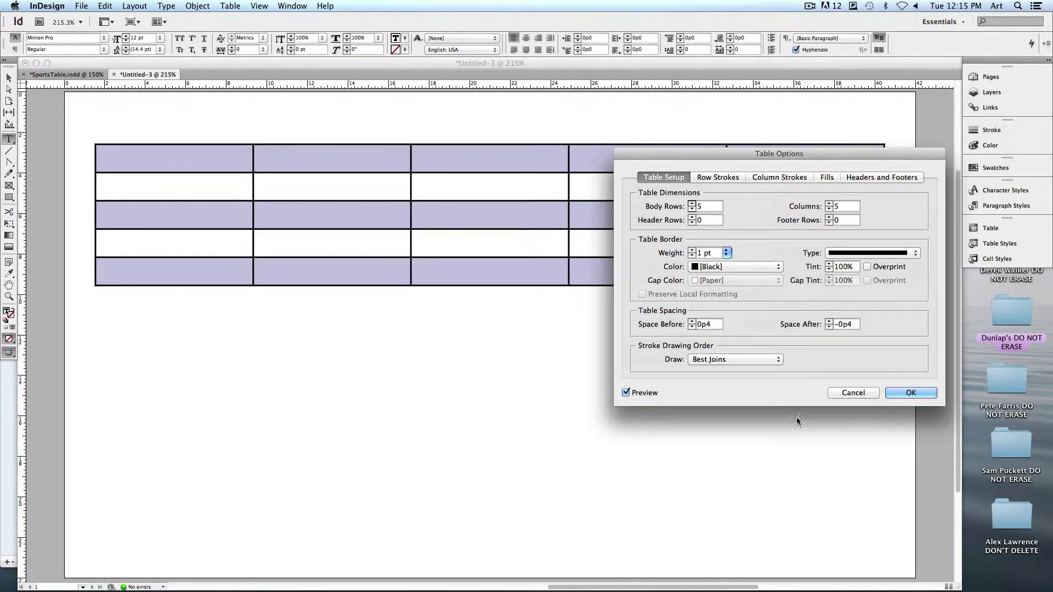
click(910, 394)
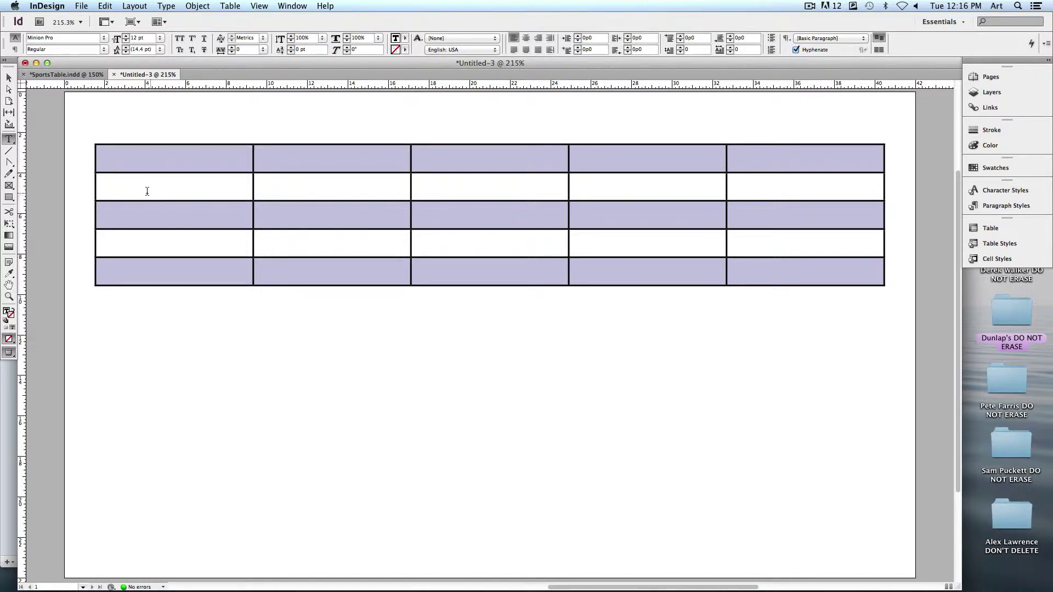
Select every cell from the first to the last in the striped 5×5 table.
drag(146, 160, 710, 272)
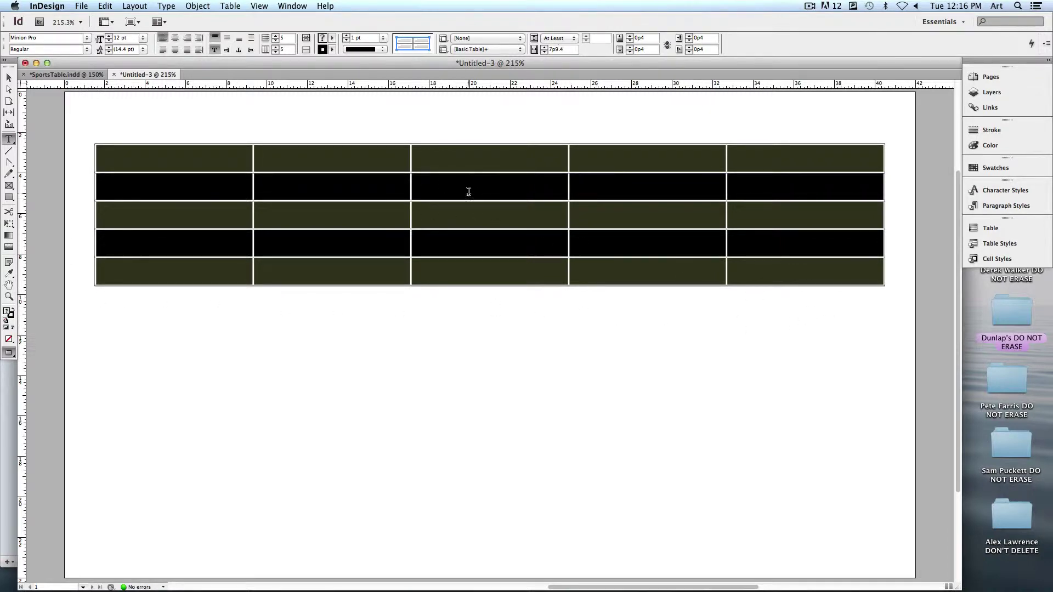
Set the selected table border stroke weight to 6 pt.
click(384, 38)
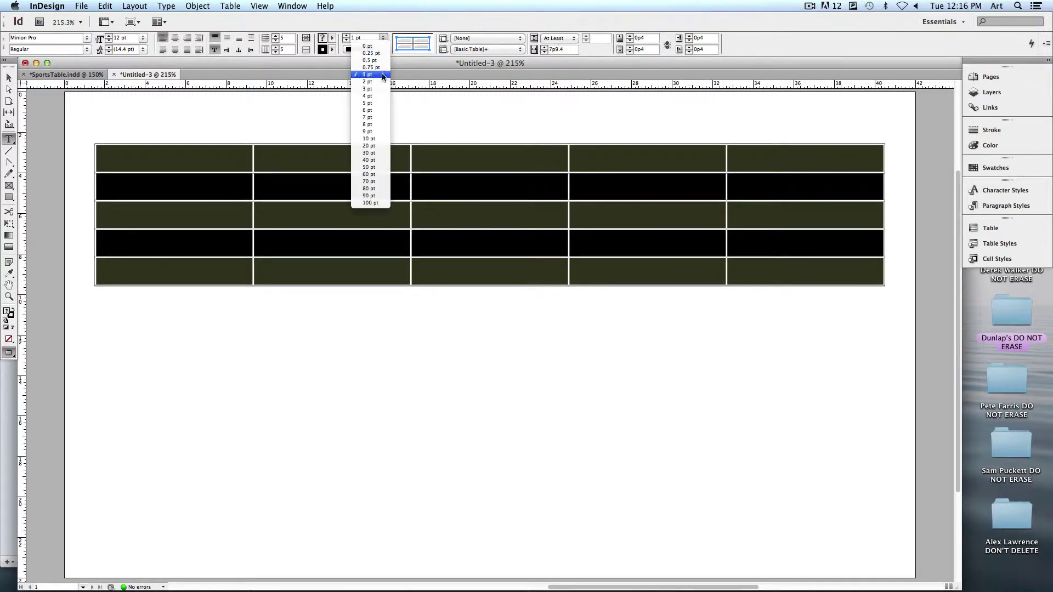
click(381, 110)
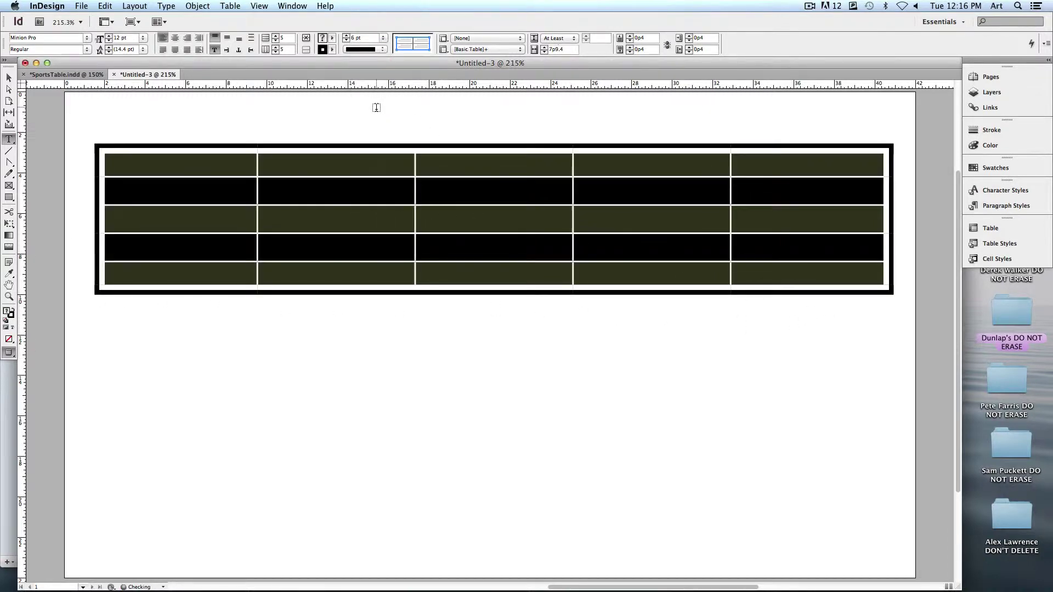
click(374, 192)
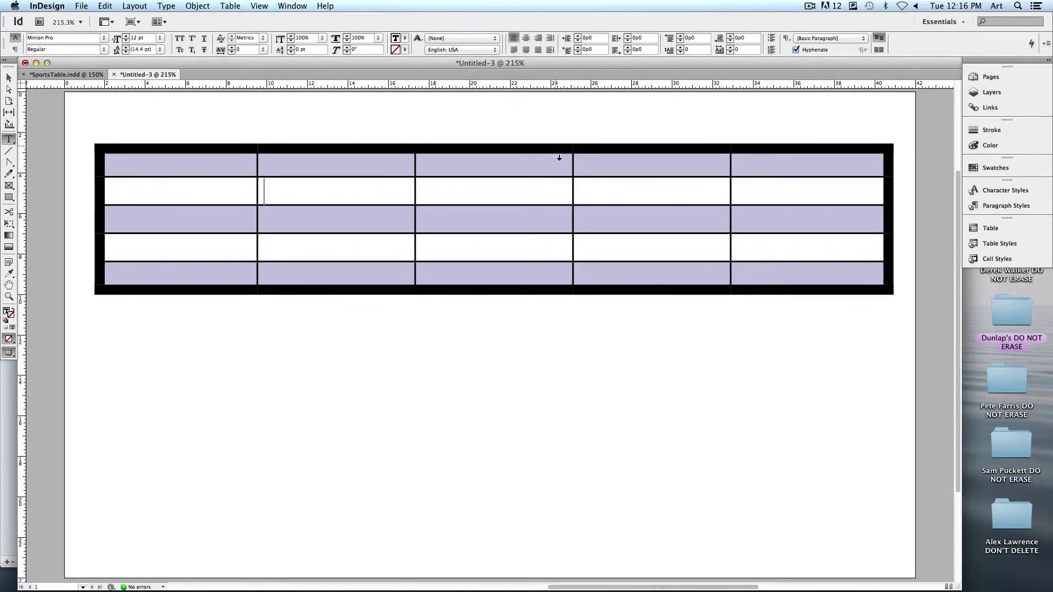
Select every table cell and set the cell stroke weight to 0 pt.
drag(234, 157, 745, 264)
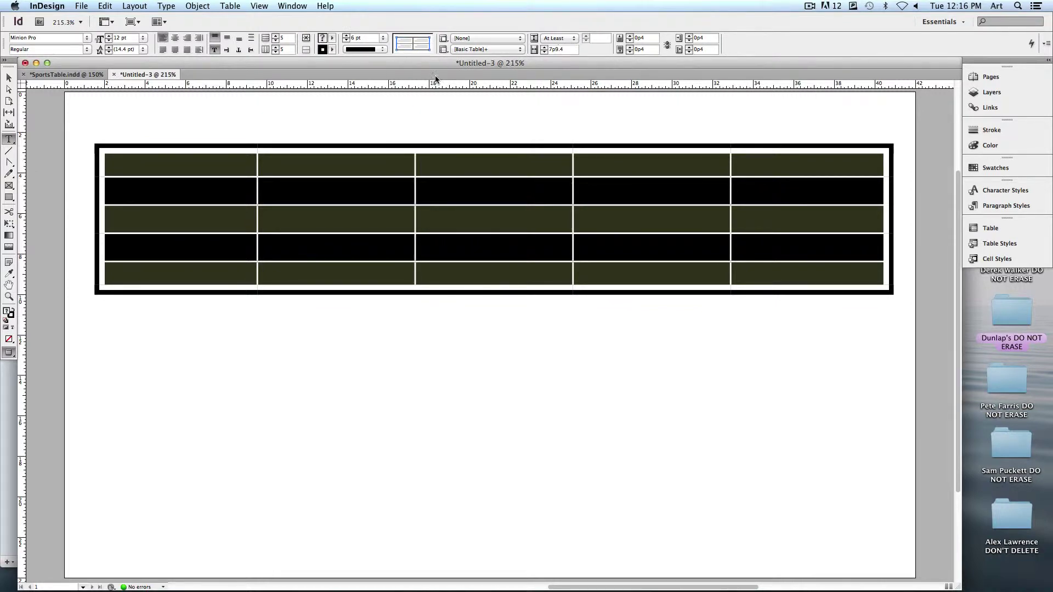
click(384, 38)
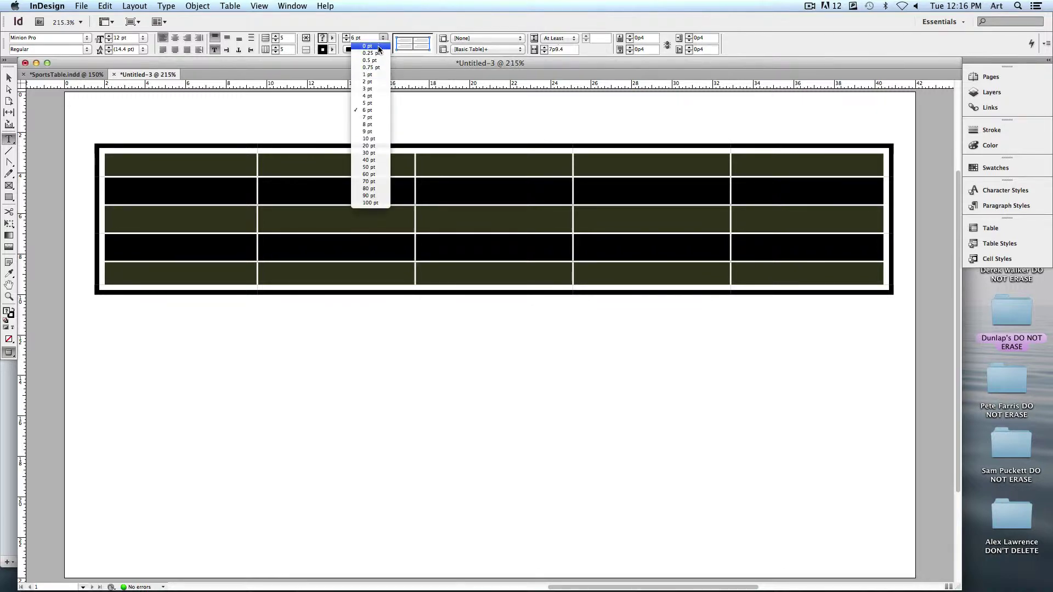
click(367, 46)
click(365, 184)
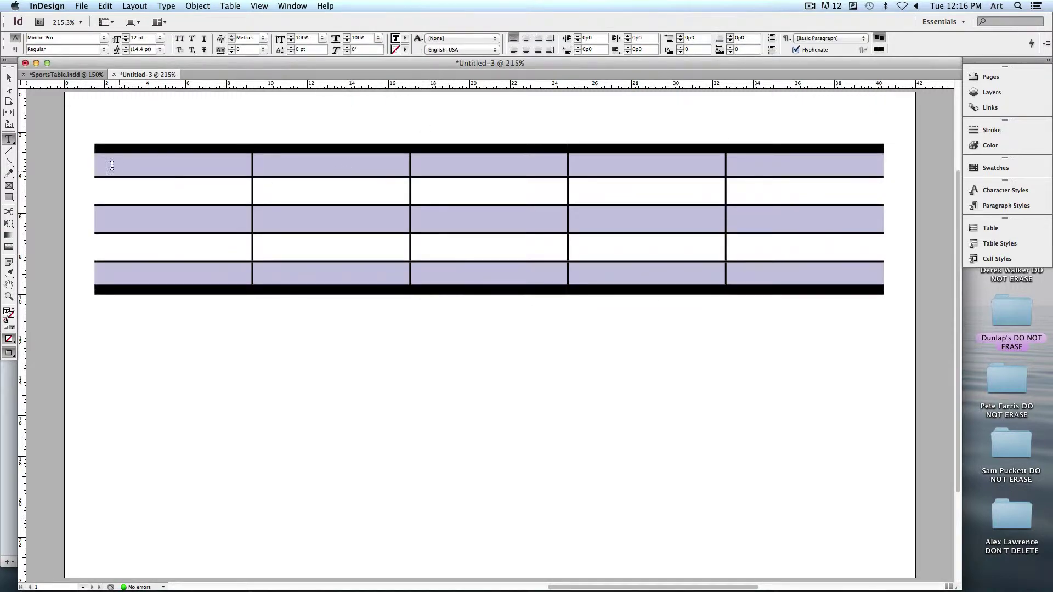
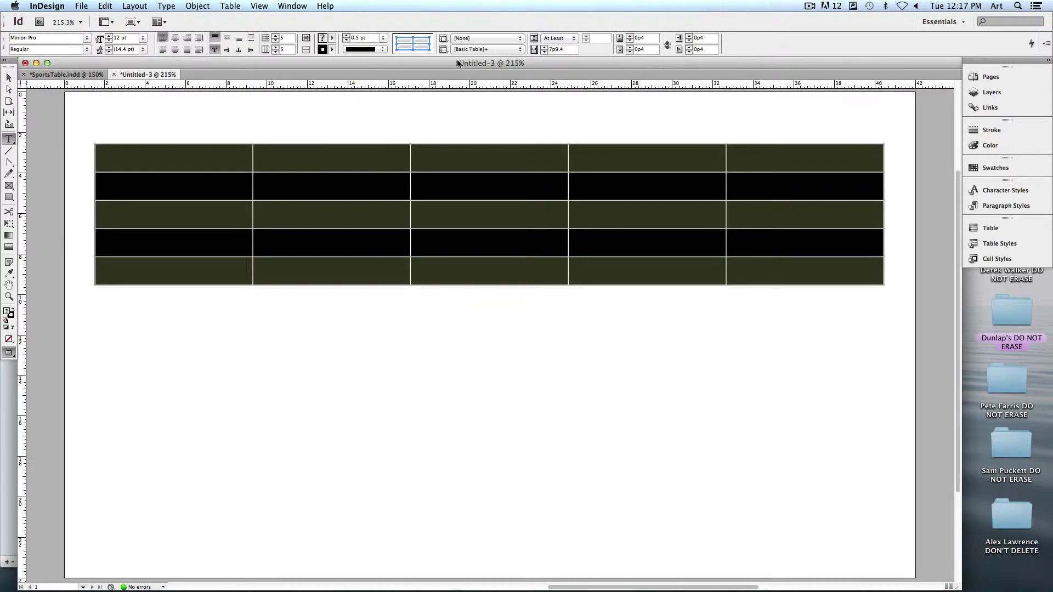
Set the table's inner cell lines to 0 pt and its top border to 3 pt.
click(414, 44)
click(421, 45)
click(383, 40)
click(367, 45)
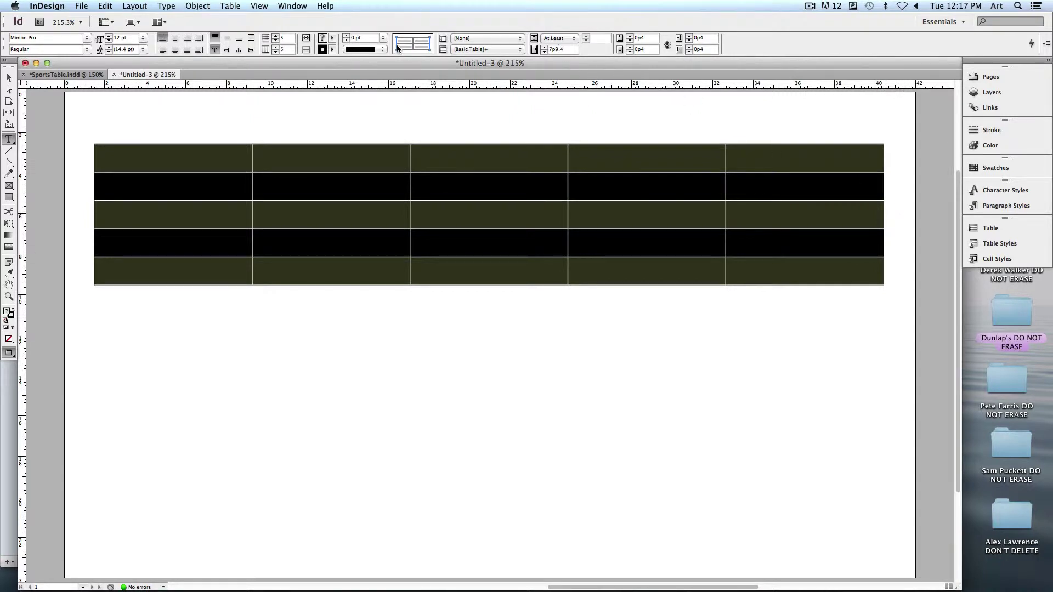
click(426, 45)
click(384, 39)
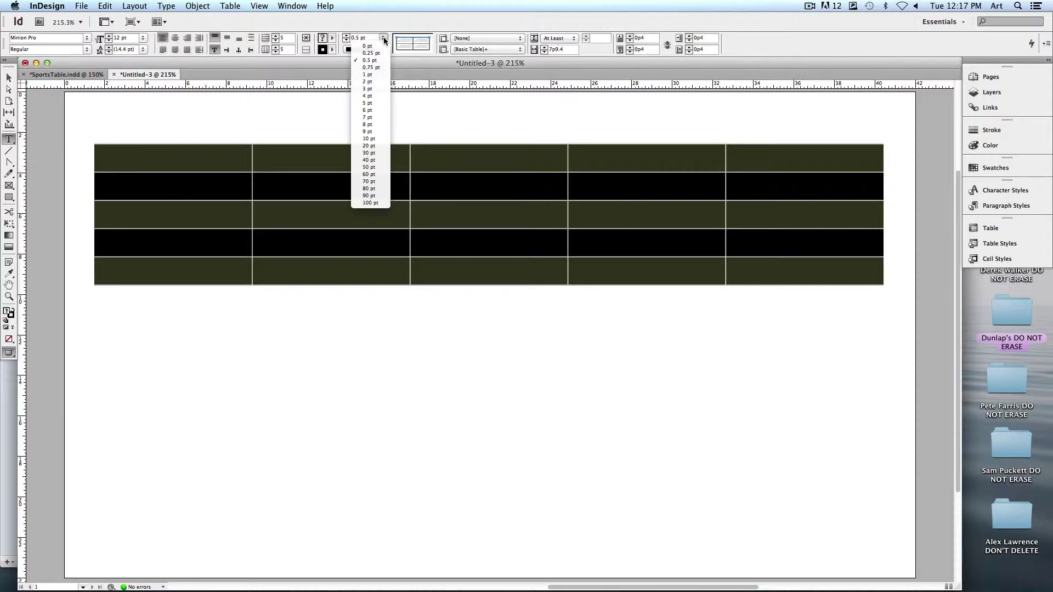
click(378, 89)
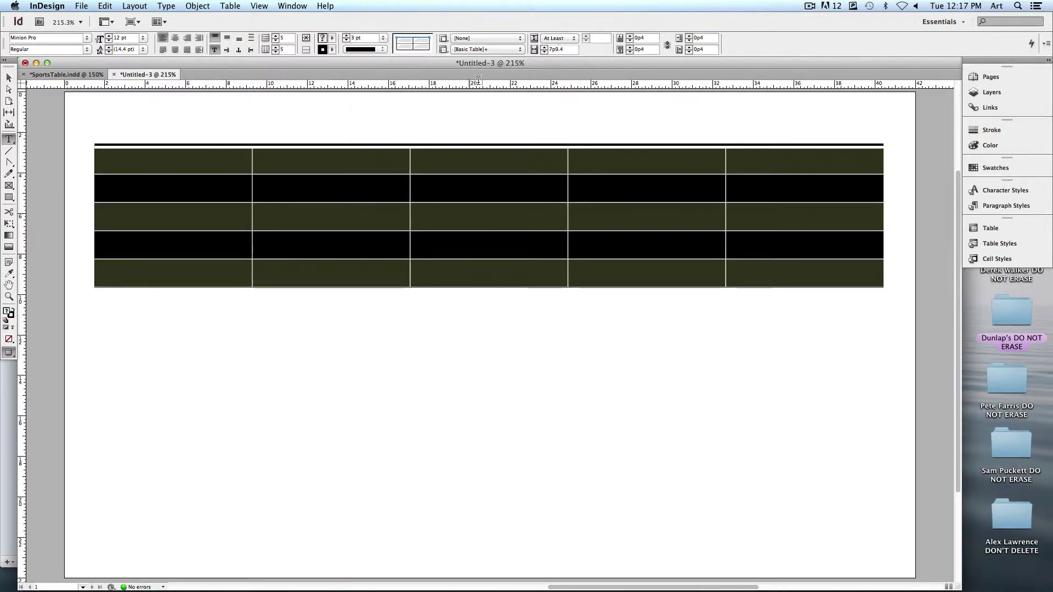
Set all the table's lines to 1 pt, then deselect to check the real row colours.
triple_click(422, 41)
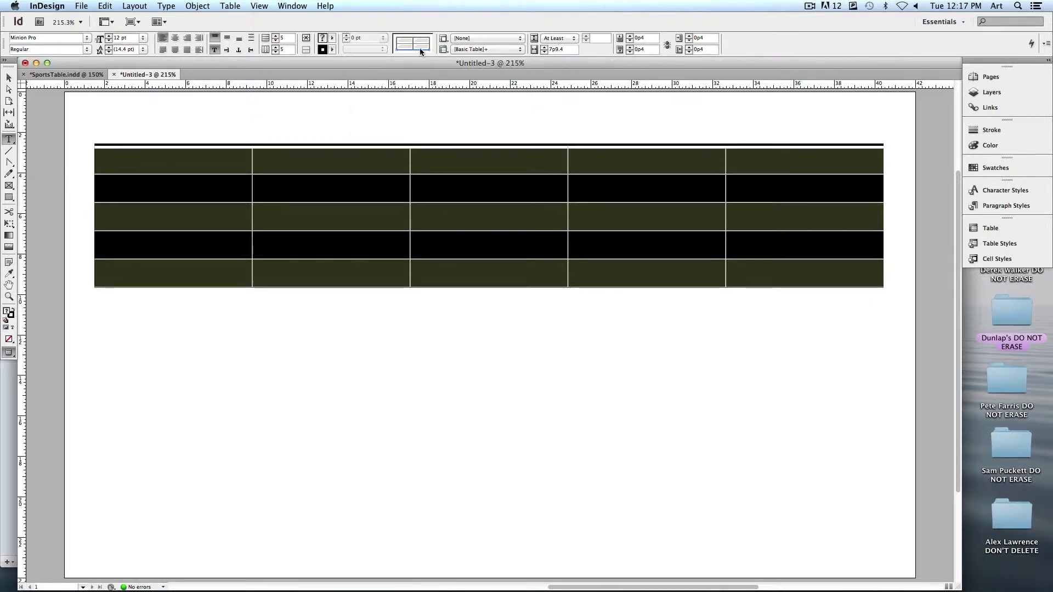
click(383, 37)
click(380, 74)
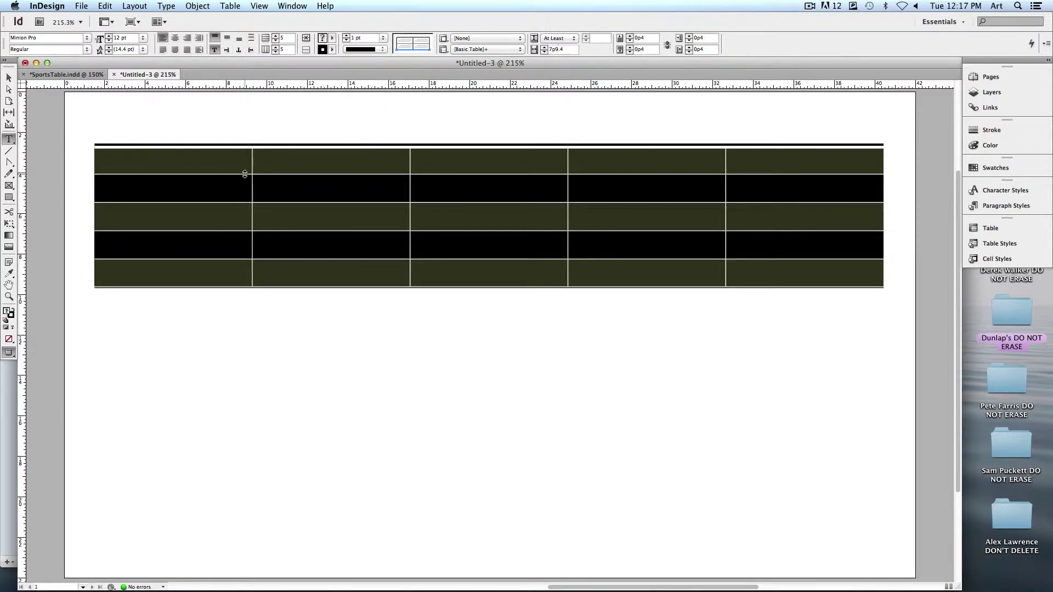
click(304, 200)
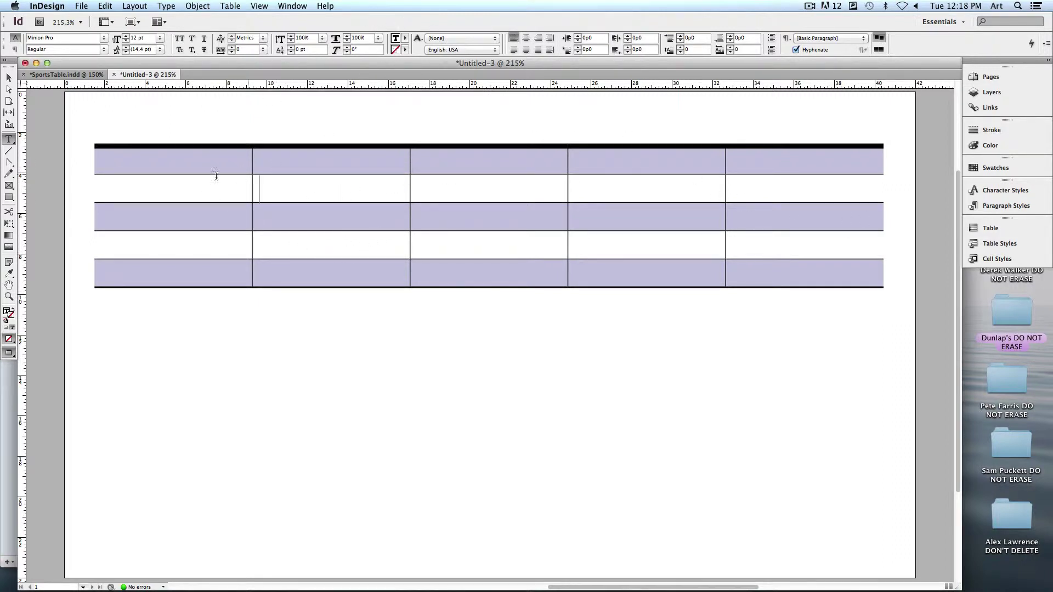
drag(216, 174, 775, 244)
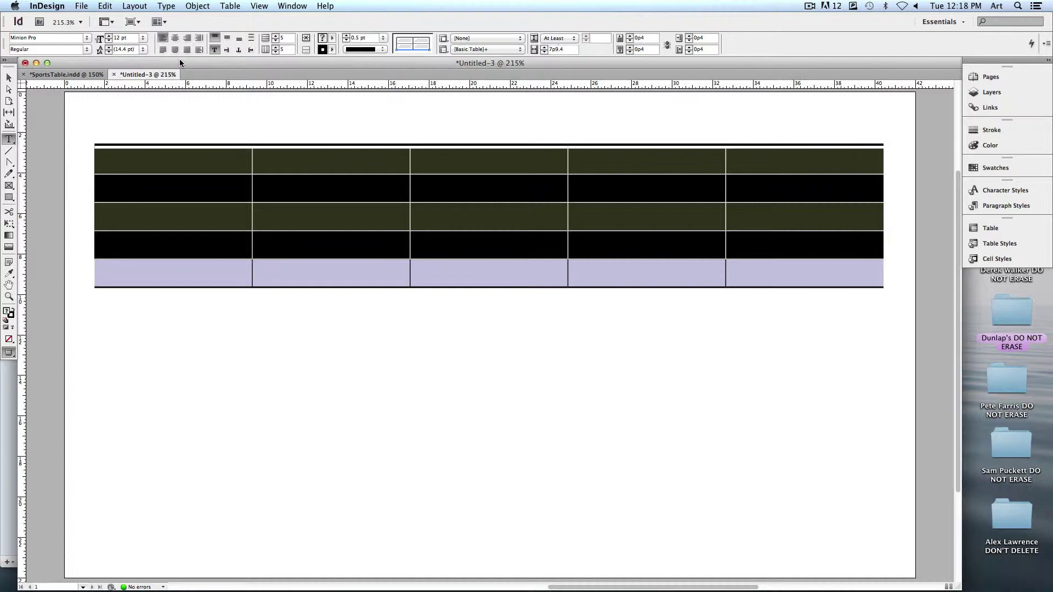
Quick Look the Gameday text document in the Gameday Calls Info folder, then return to InDesign.
drag(180, 60, 210, 132)
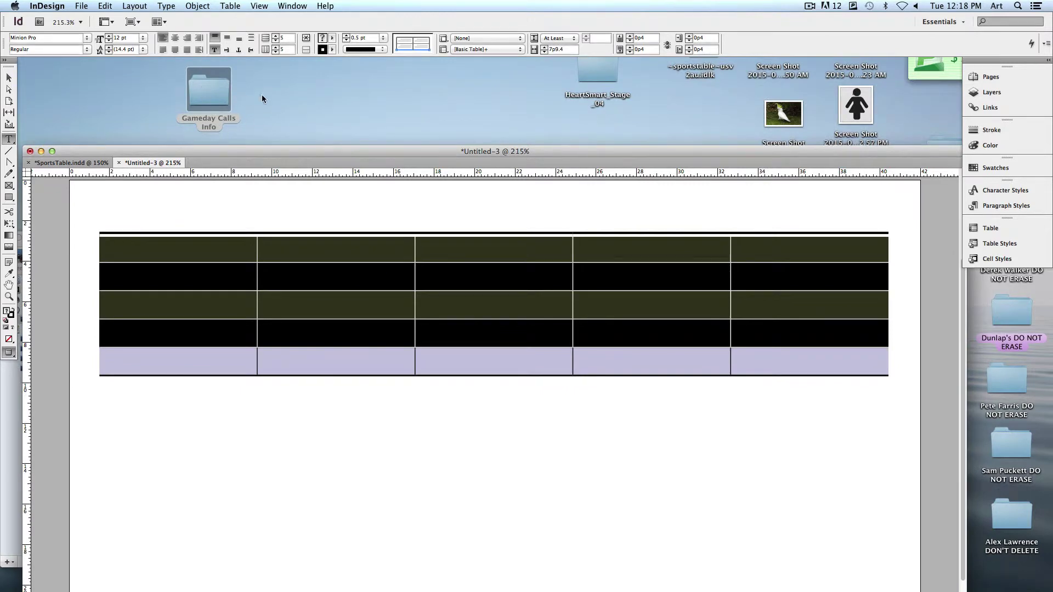
double_click(202, 85)
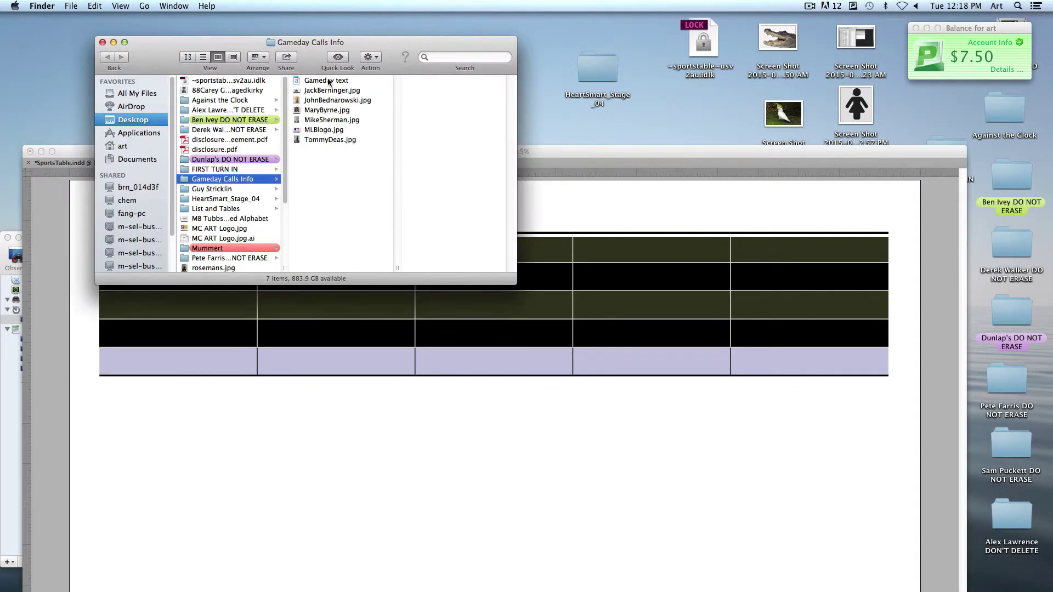
click(330, 81)
key(space)
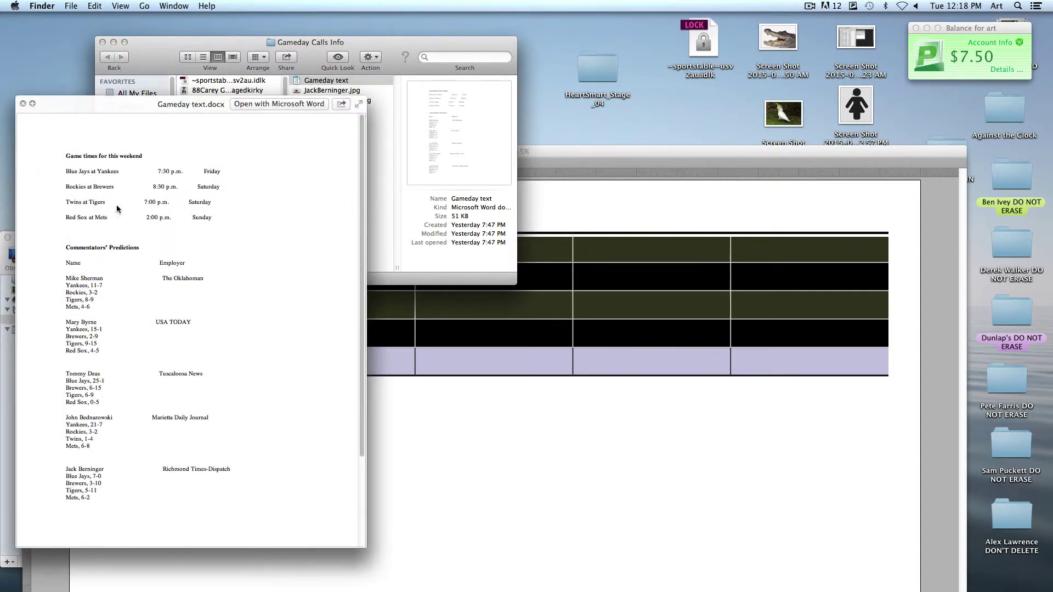
key(space)
click(549, 160)
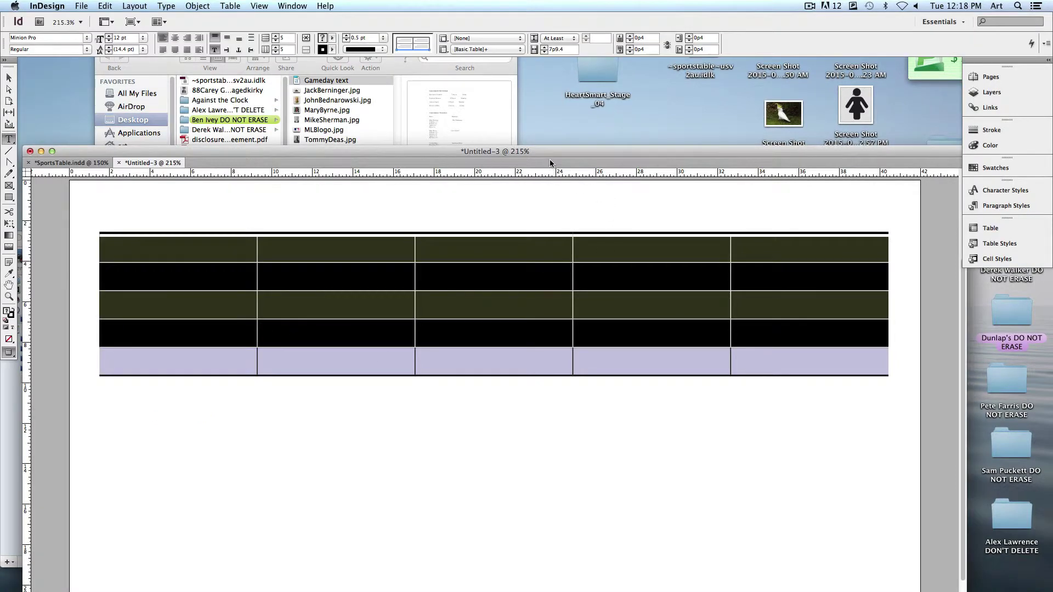
drag(550, 160, 551, 68)
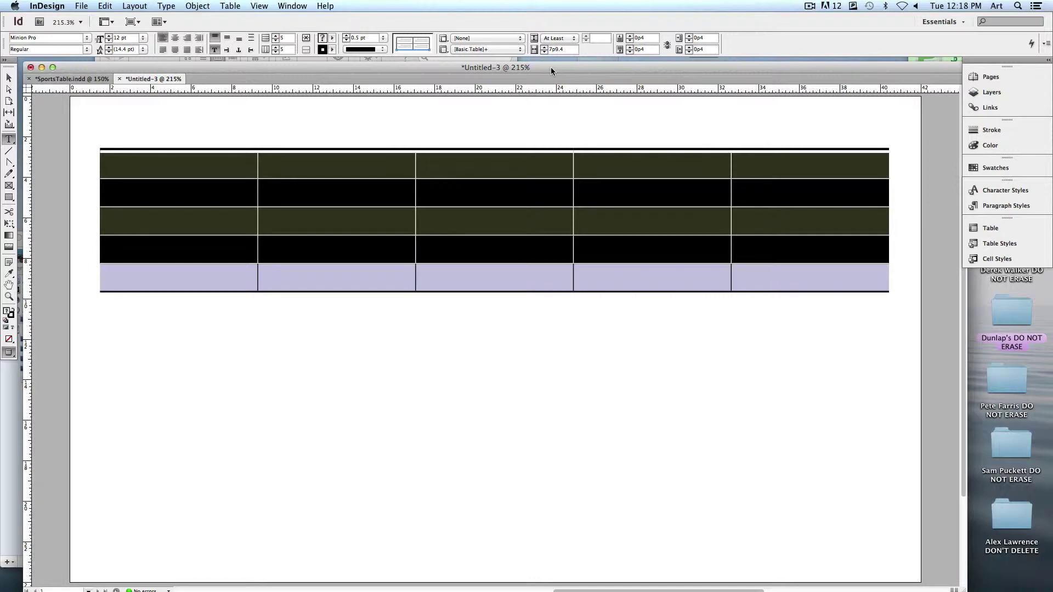
Type the commentator's name in the table's first cell.
drag(165, 165, 169, 279)
click(360, 264)
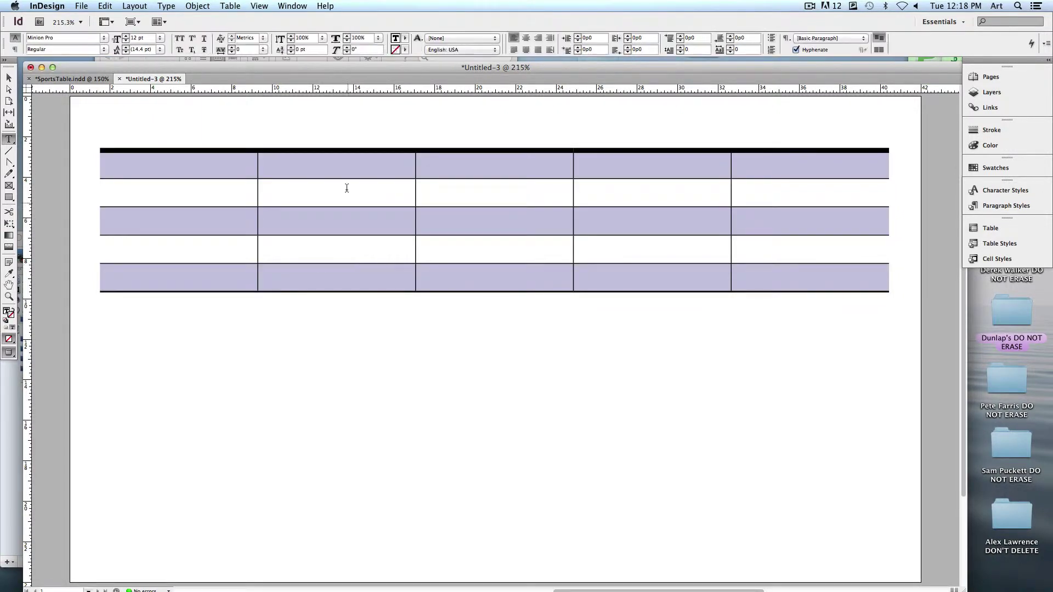
drag(347, 159, 773, 287)
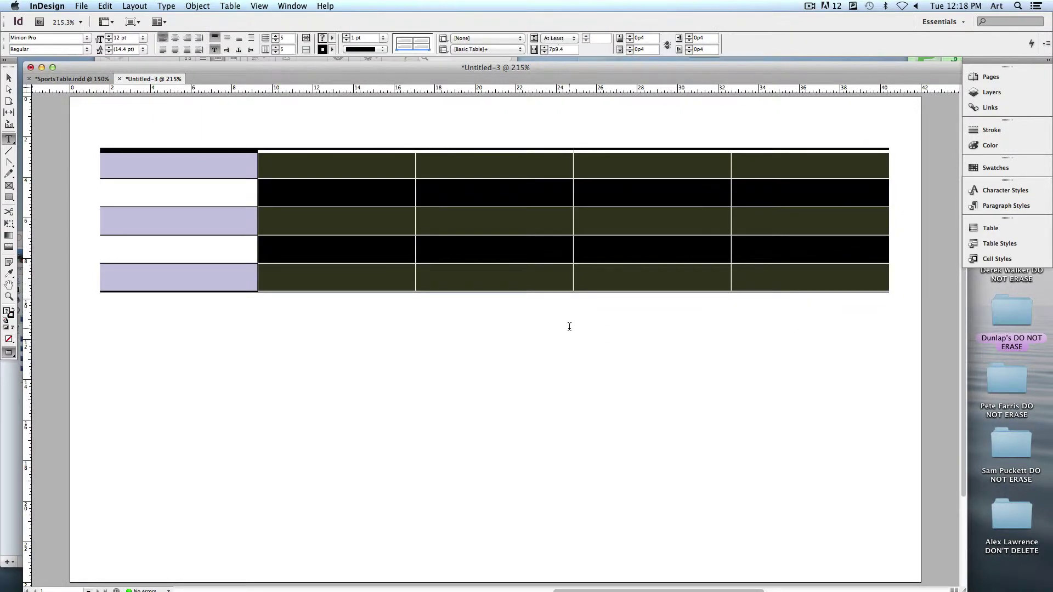
click(157, 176)
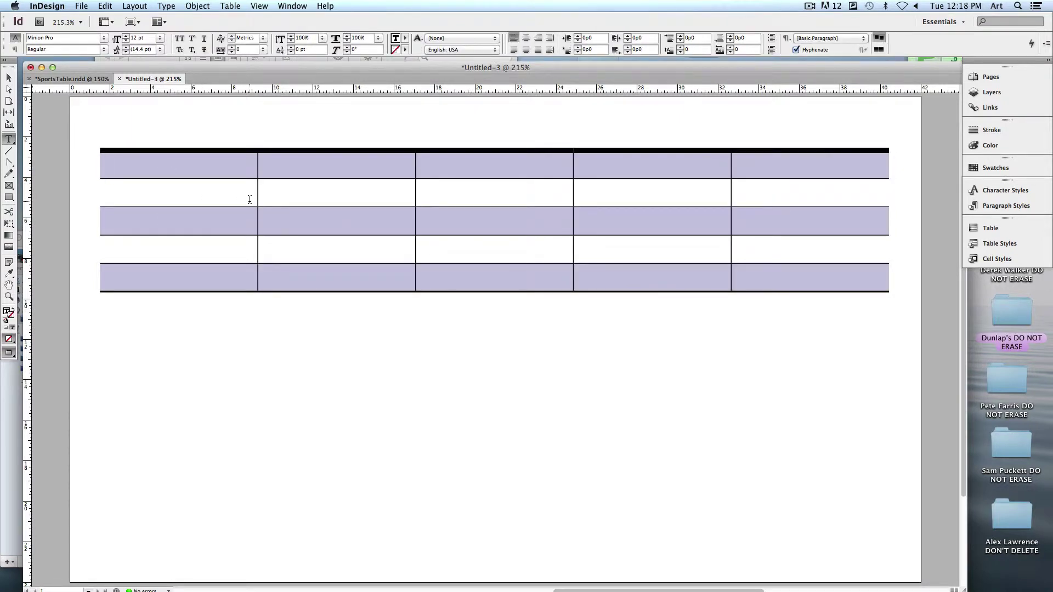
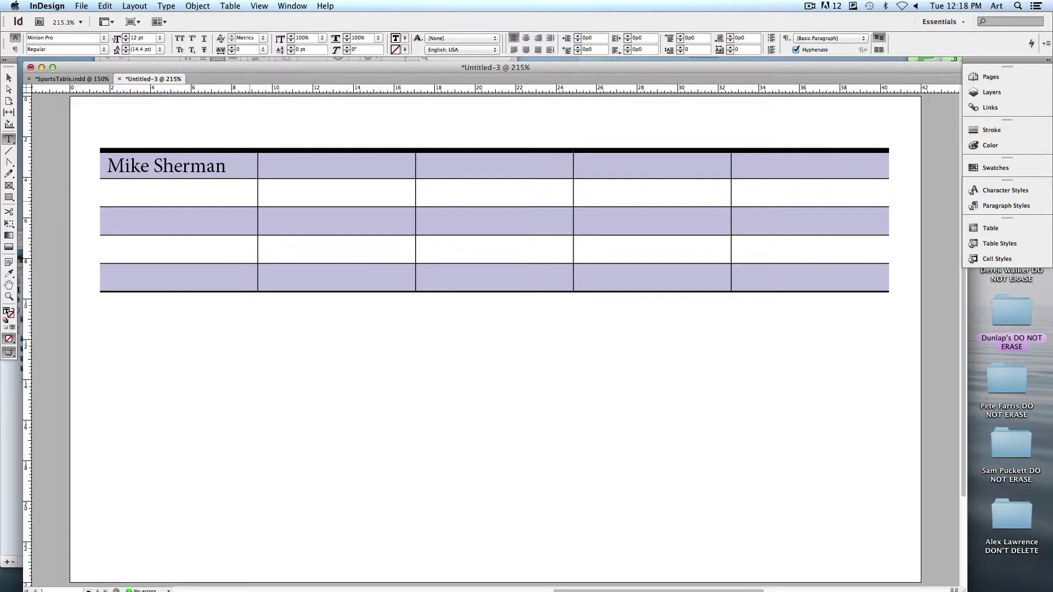
key(Return)
Add The Oklahoman, then Yankees 11-7, Rockies 3-2, Tigers 8-9 and Mets 4-6 across the row.
text(T)
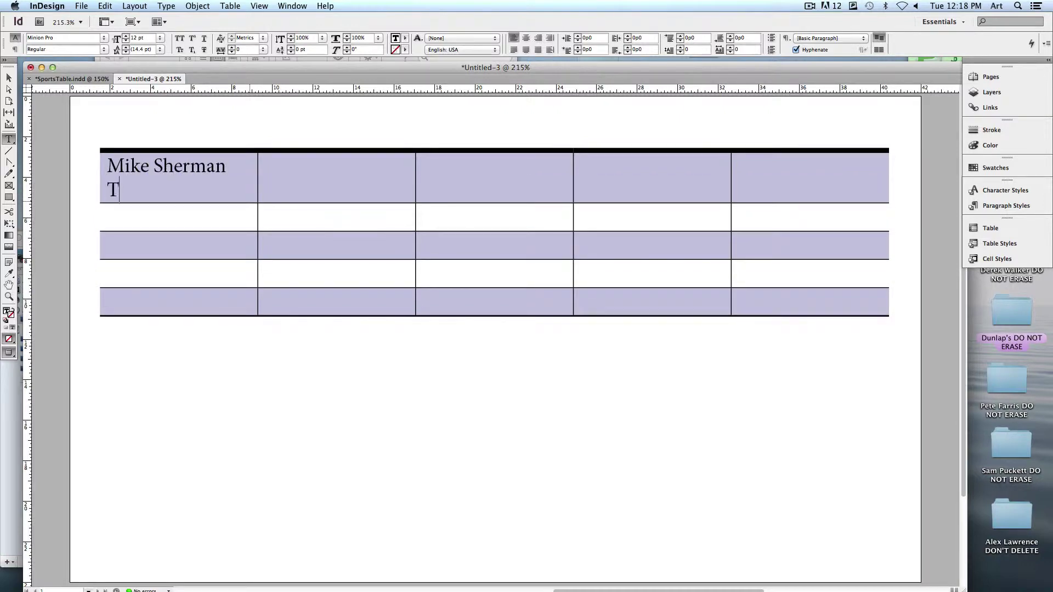
text(he Oklahoman)
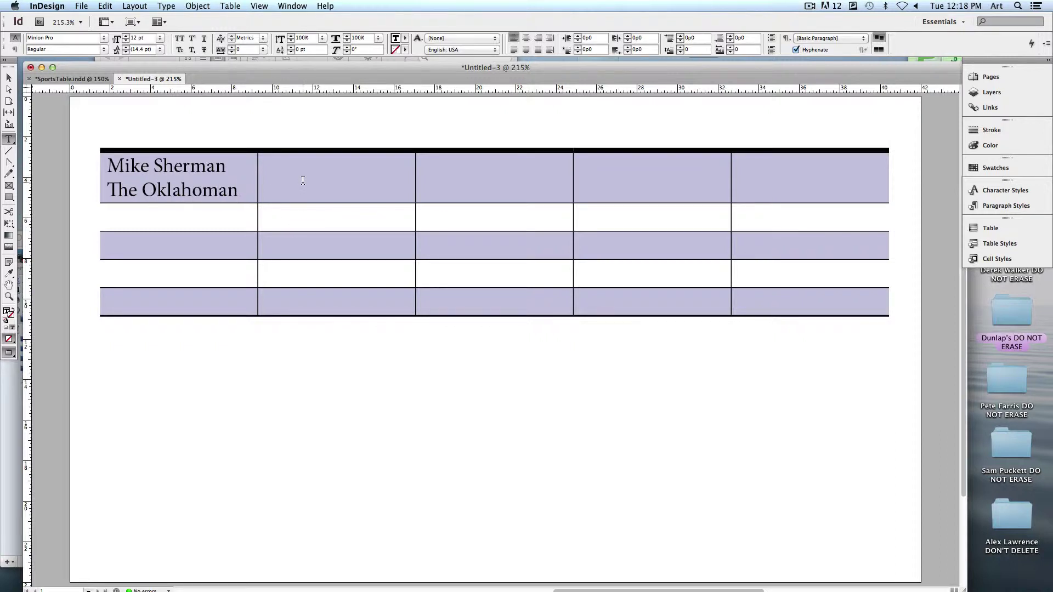
text(Yankees)
key(Return)
text(11-7)
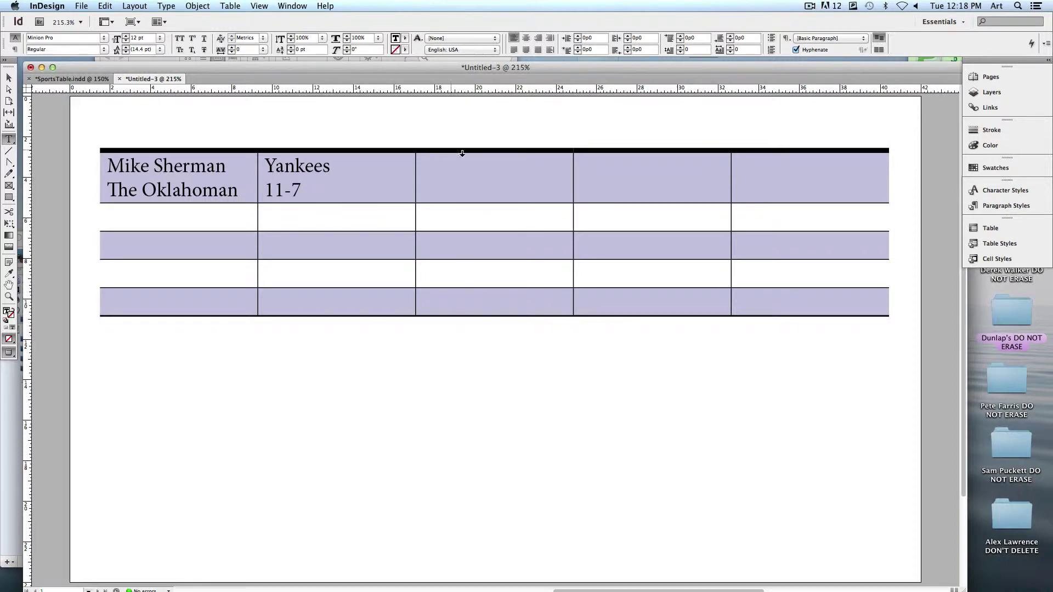
text(Rockies)
key(Return)
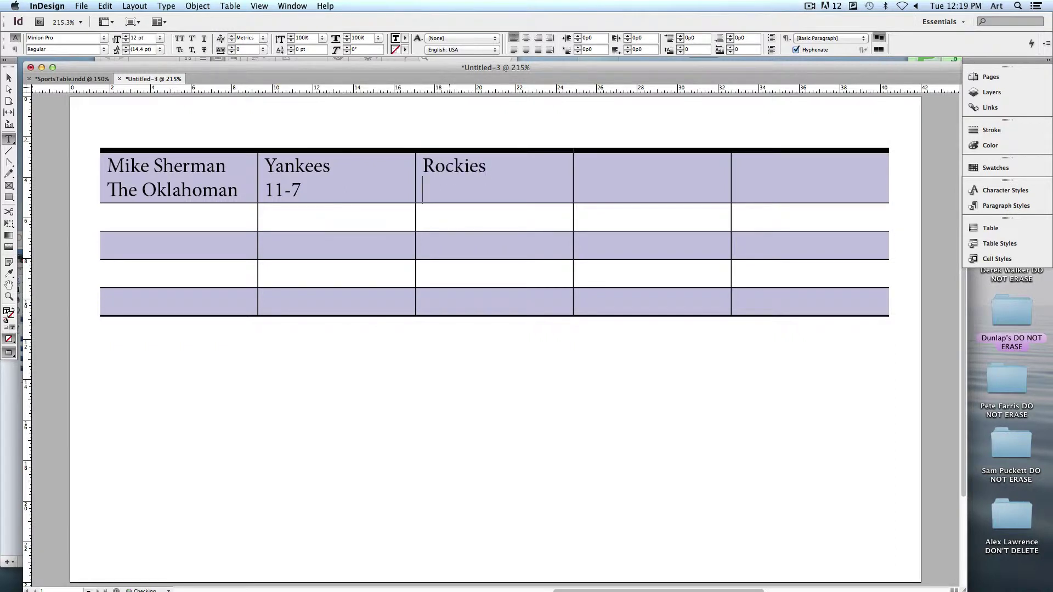
text(3-2)
key(Tab)
text(Tigers )
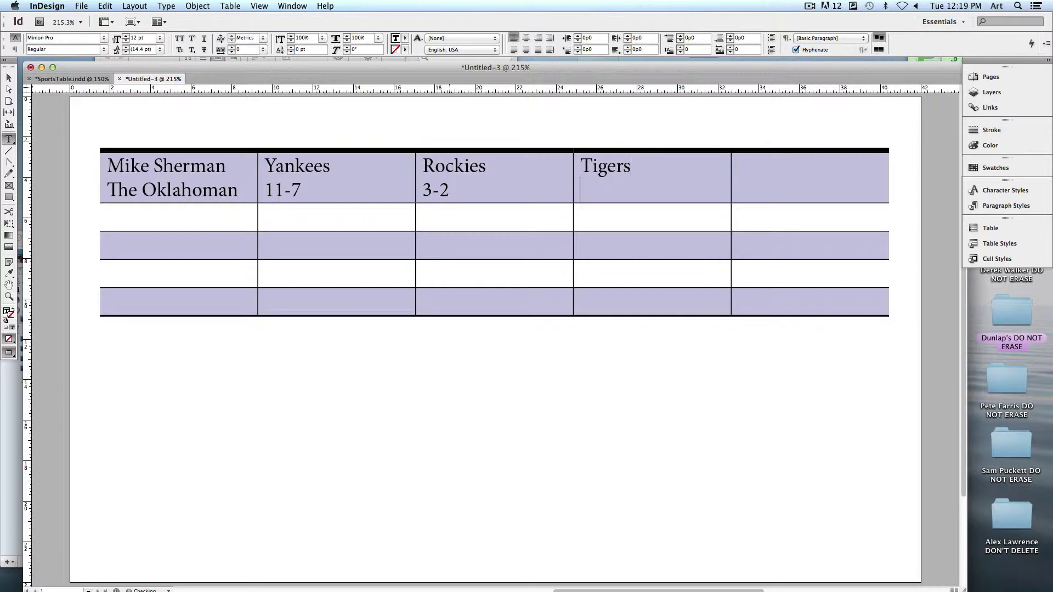
text(8-9)
key(Tab)
text(Mets )
text(4-6)
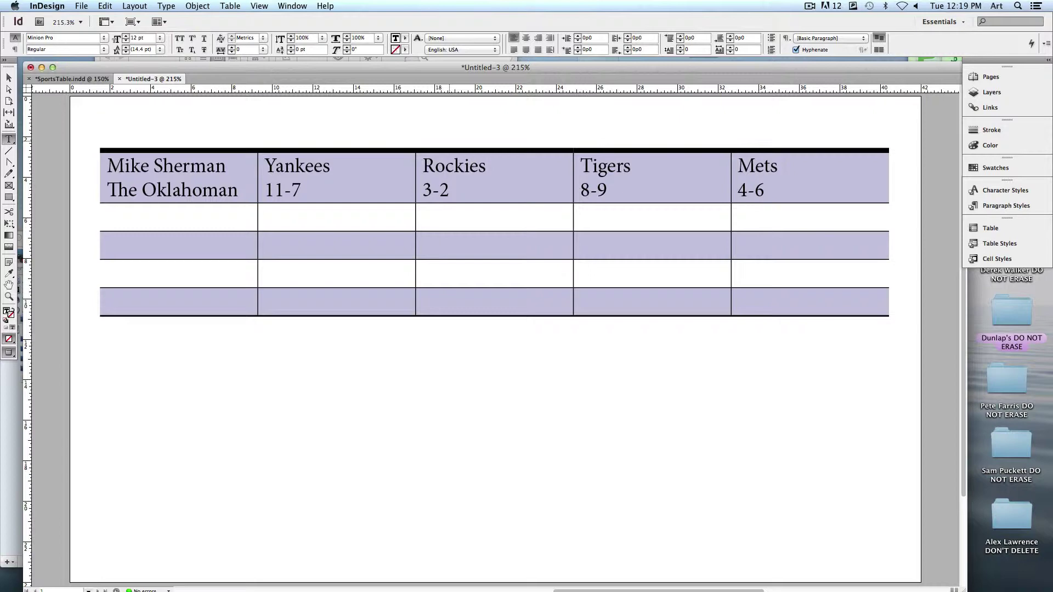
Set the commentator's name in Myriad Pro Bold Condensed.
drag(107, 165, 207, 166)
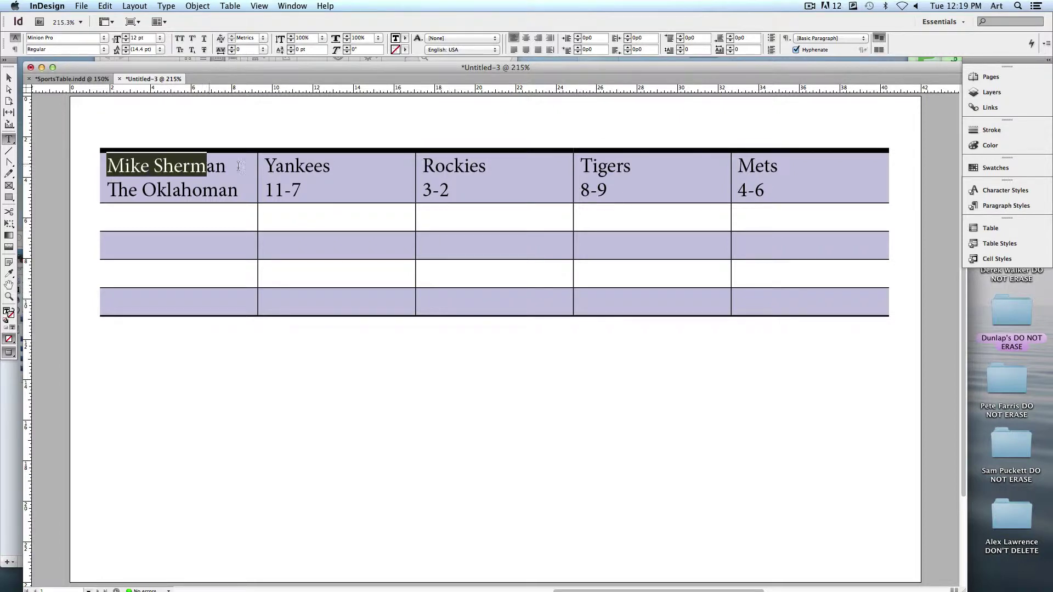
drag(277, 164, 336, 165)
drag(436, 164, 490, 164)
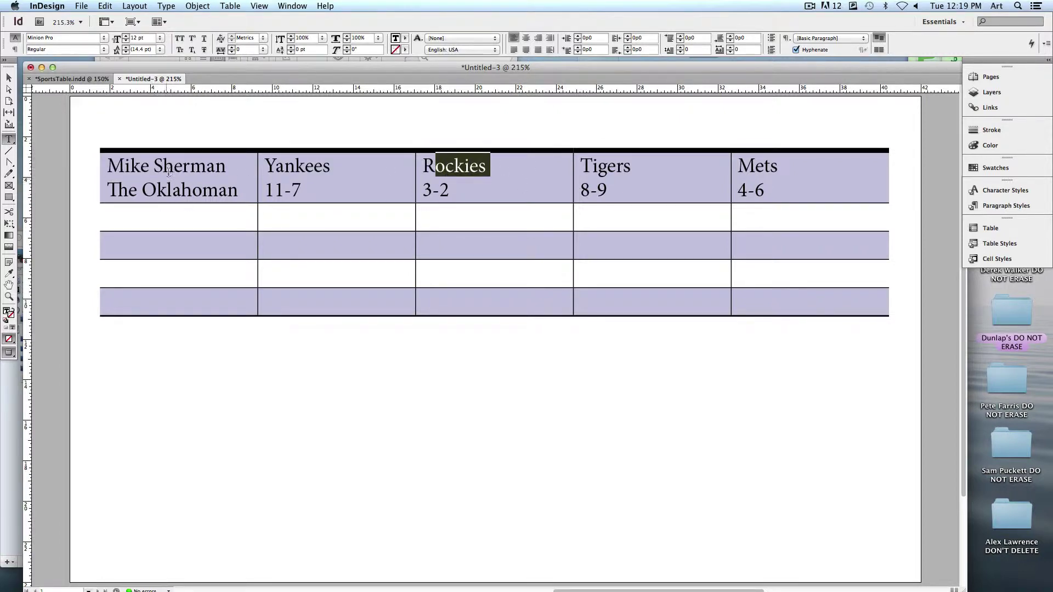
drag(110, 164, 222, 163)
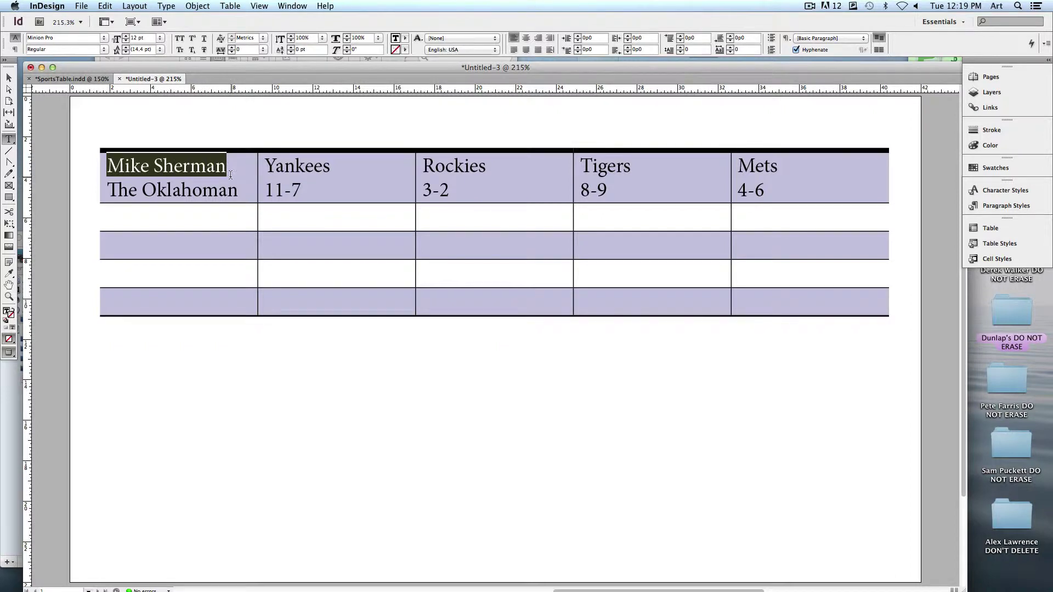
click(86, 38)
text(Myriad Pro)
key(Return)
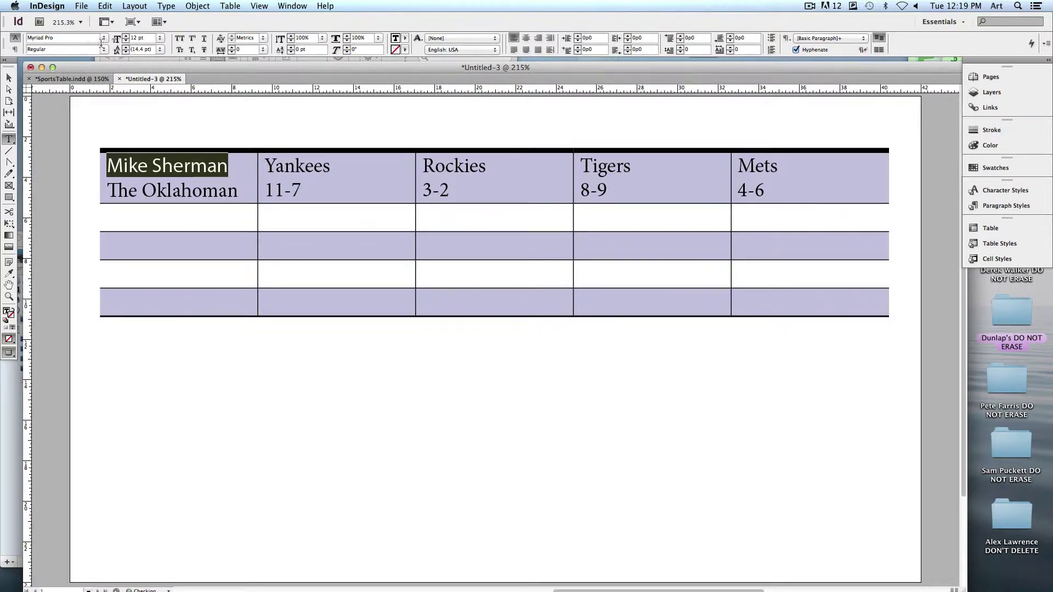
click(103, 37)
mouse_move(208, 36)
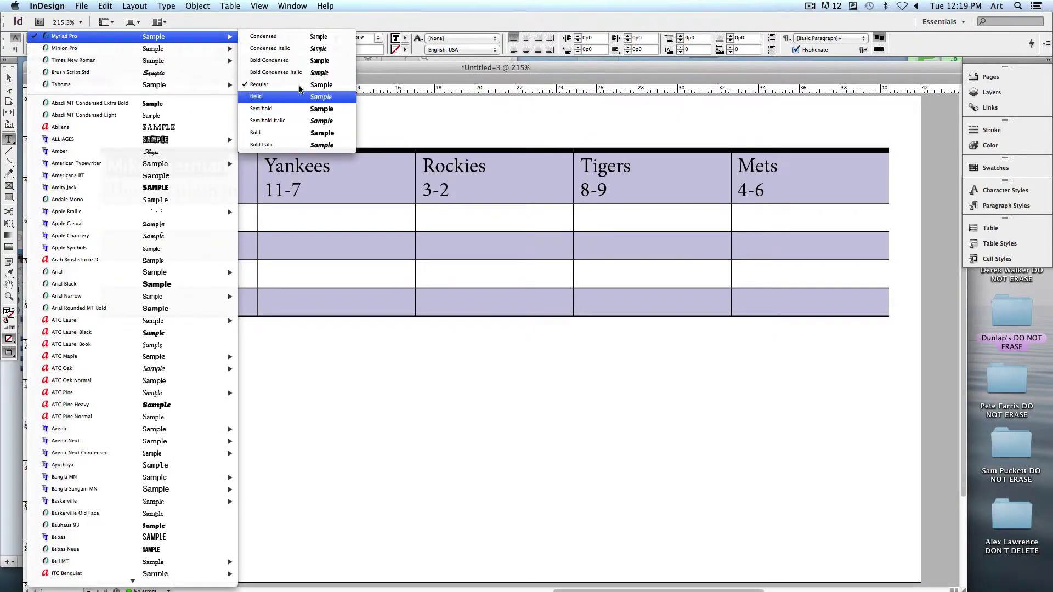
click(295, 61)
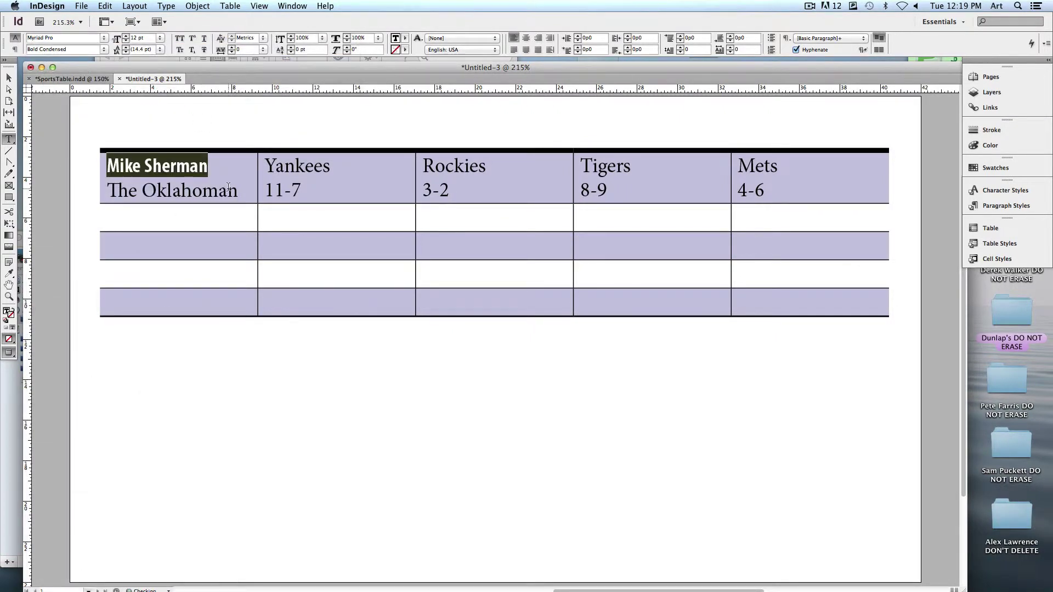
Make The Oklahoman Minion Pro Italic at 11 pt.
drag(236, 190, 102, 187)
click(146, 186)
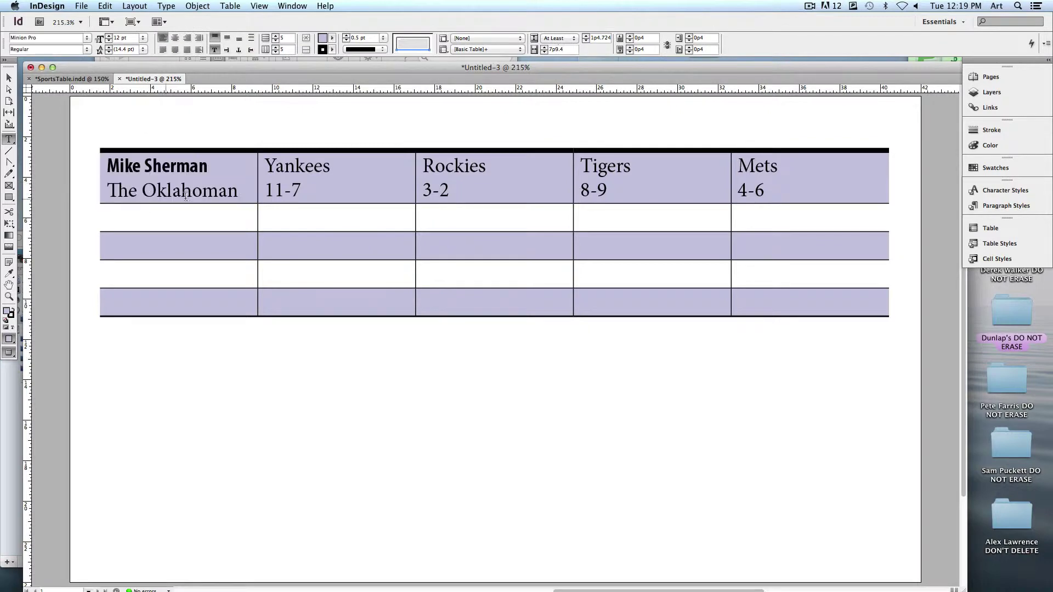
drag(238, 192, 107, 191)
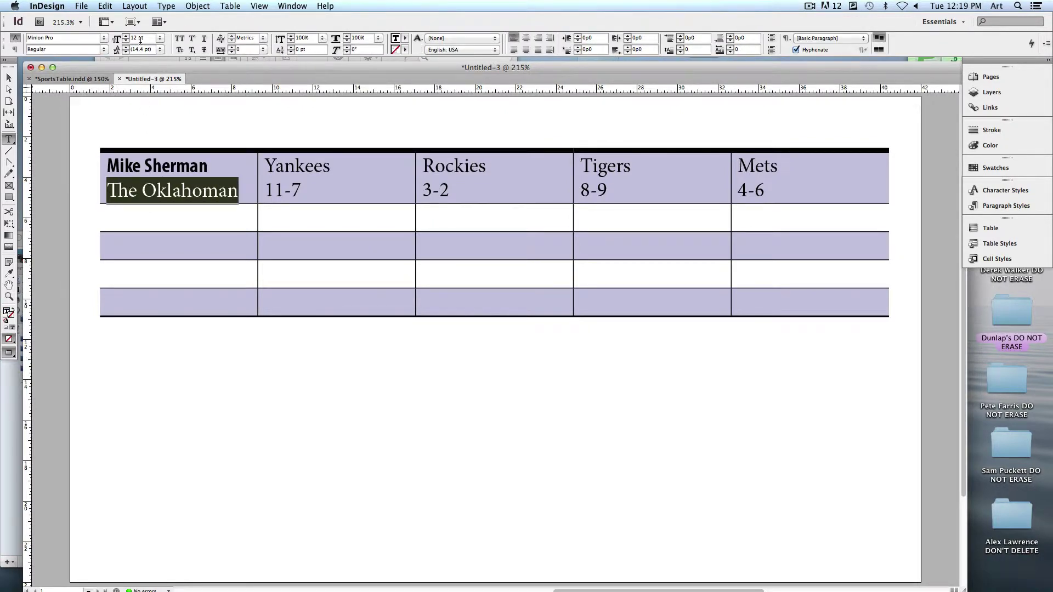
click(103, 39)
mouse_move(103, 37)
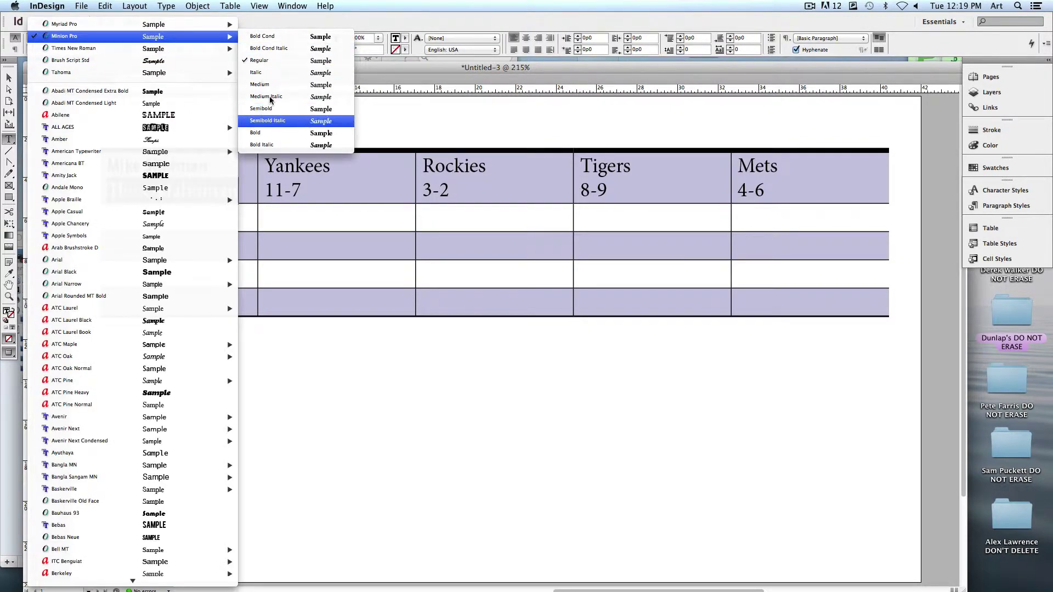
click(267, 73)
click(159, 37)
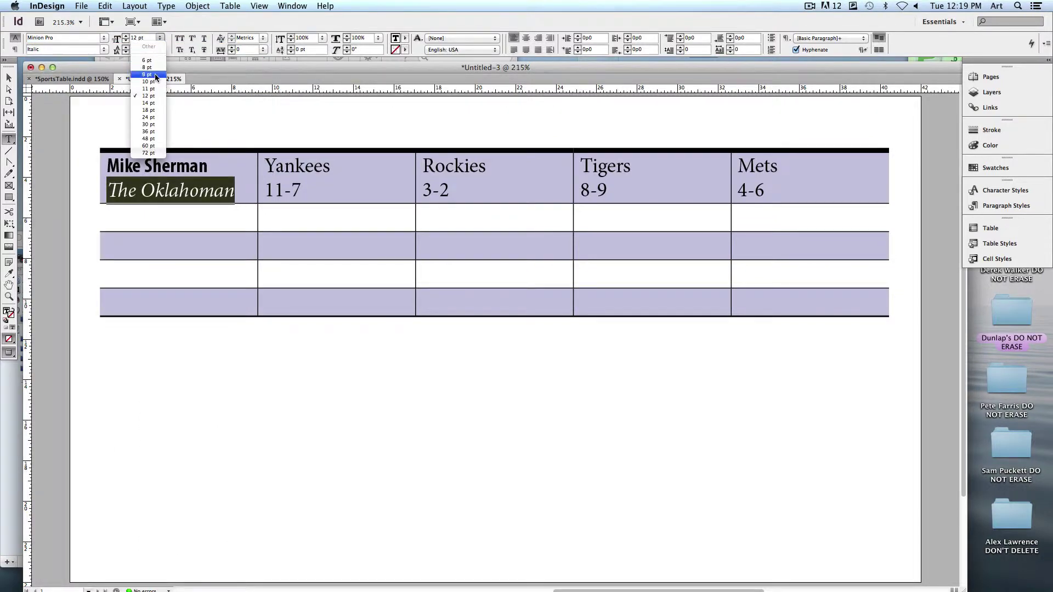
click(156, 89)
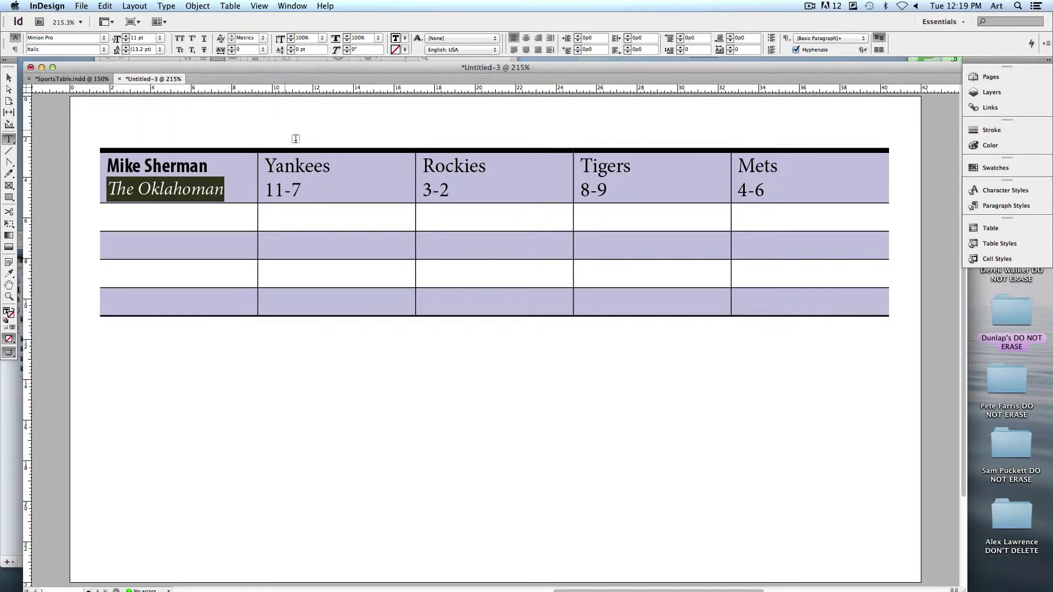
Set Yankees in Myriad Pro Bold Condensed with All Caps.
double_click(288, 164)
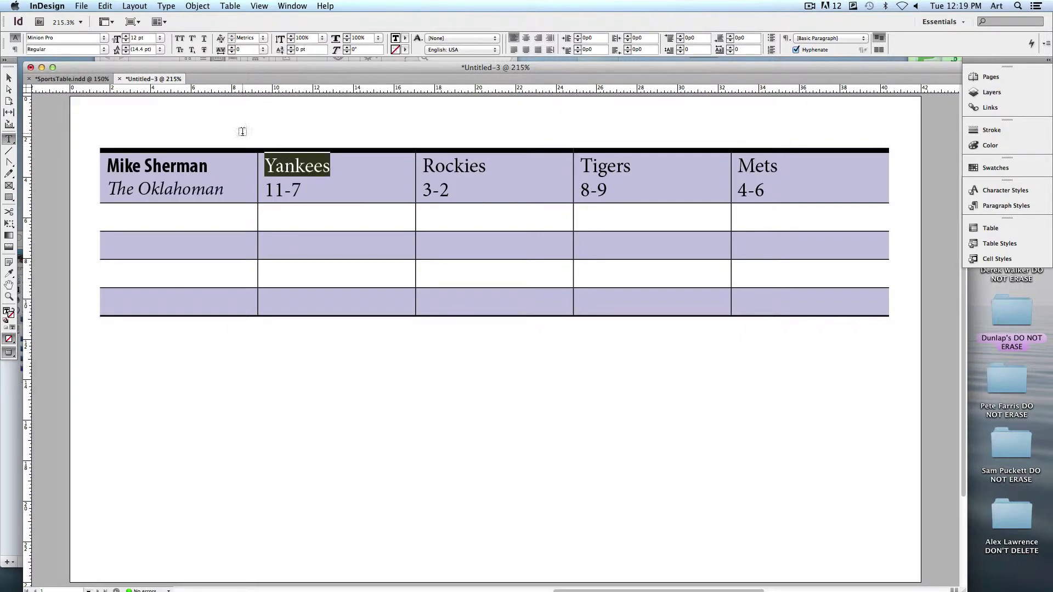
click(103, 37)
mouse_move(105, 49)
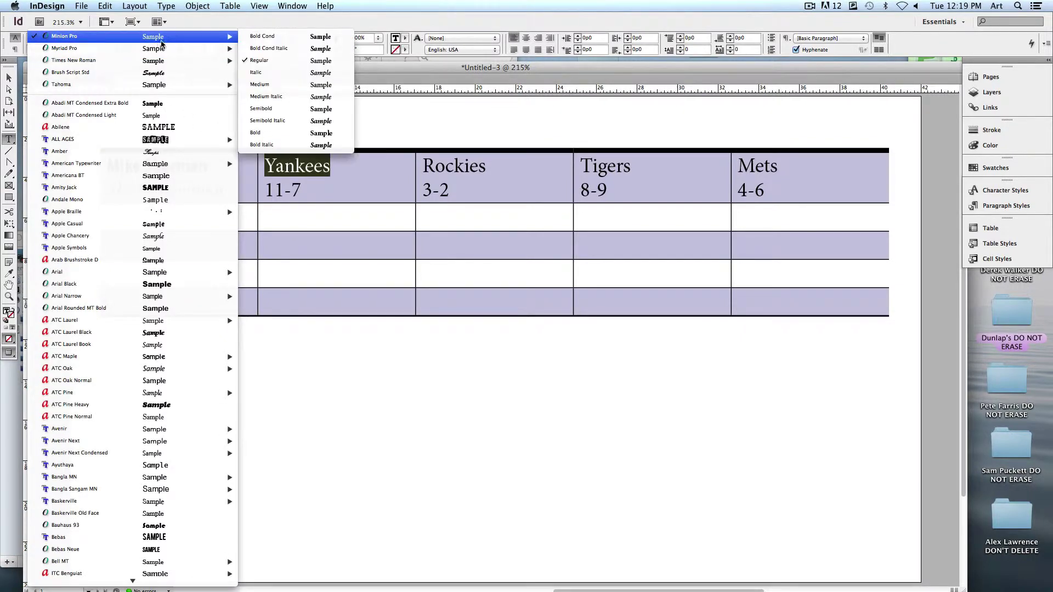
click(314, 77)
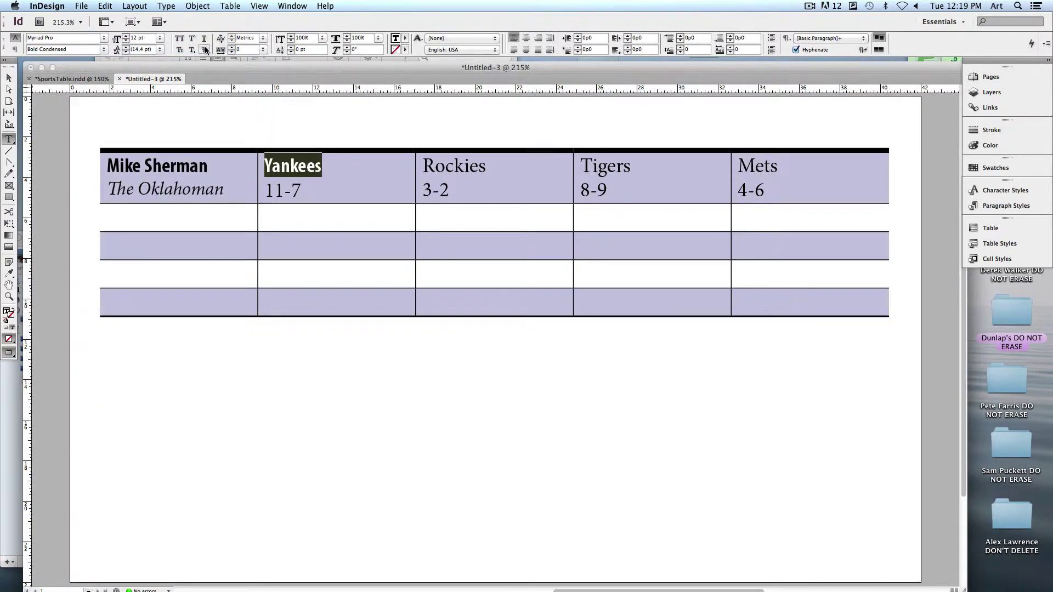
click(179, 40)
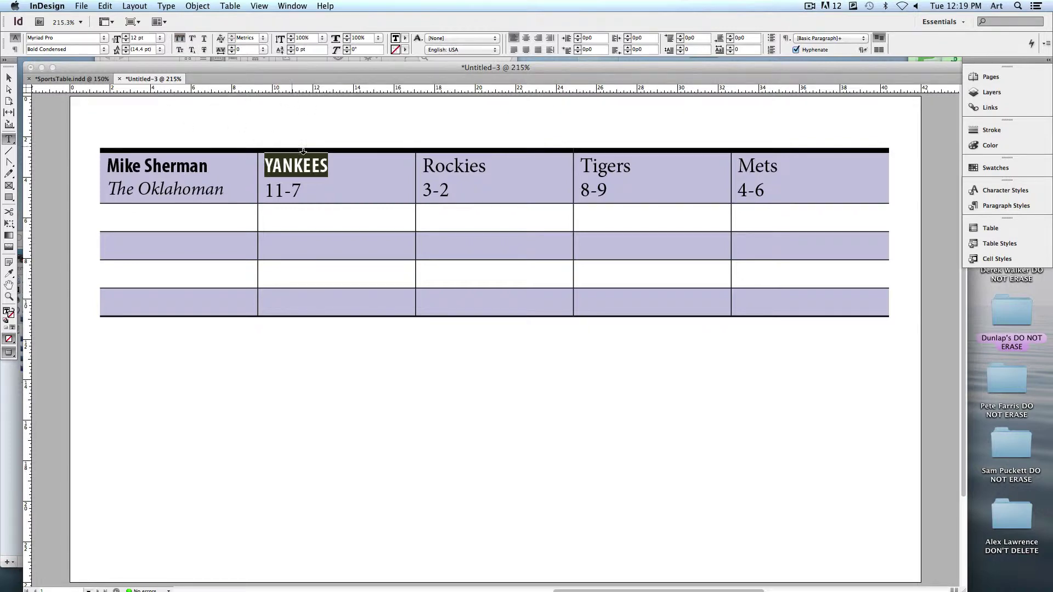
Set the 11-7 score in Myriad Pro Regular at 11 pt.
click(302, 188)
key(Escape)
drag(302, 189, 264, 190)
click(104, 38)
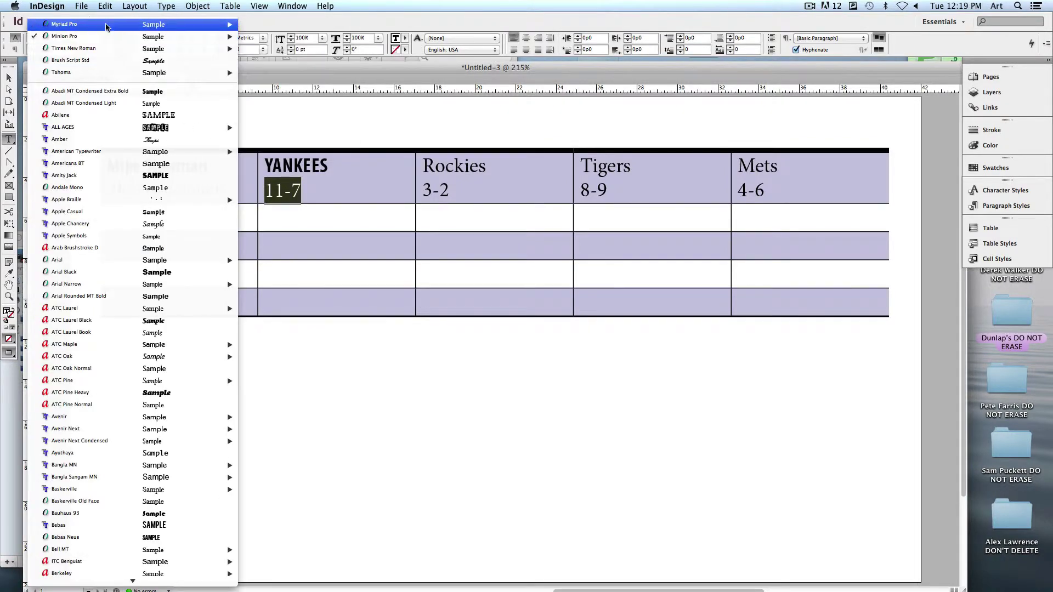
mouse_move(181, 24)
click(283, 72)
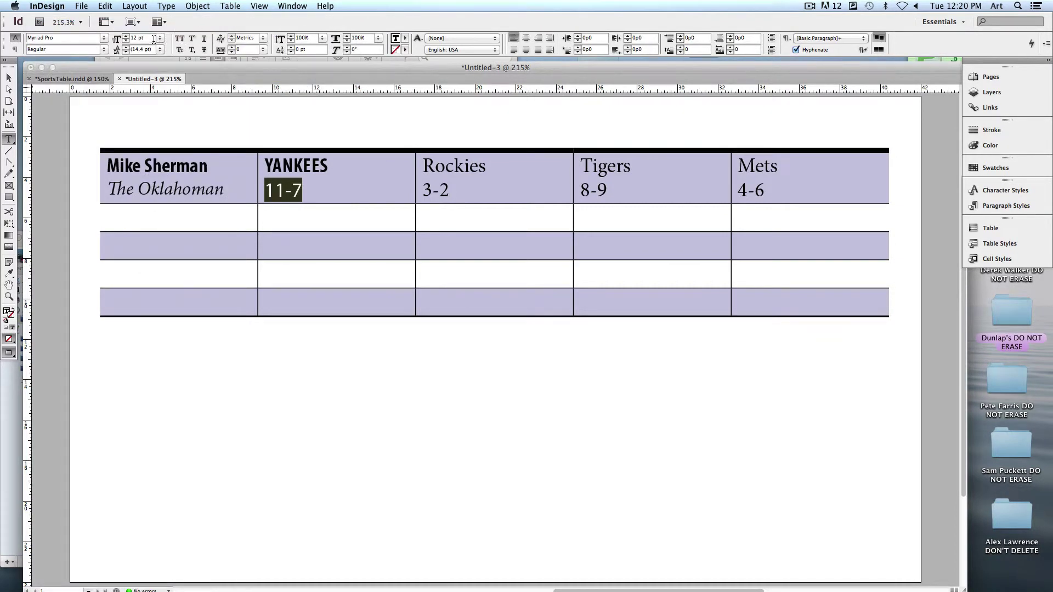
click(126, 40)
key(Right)
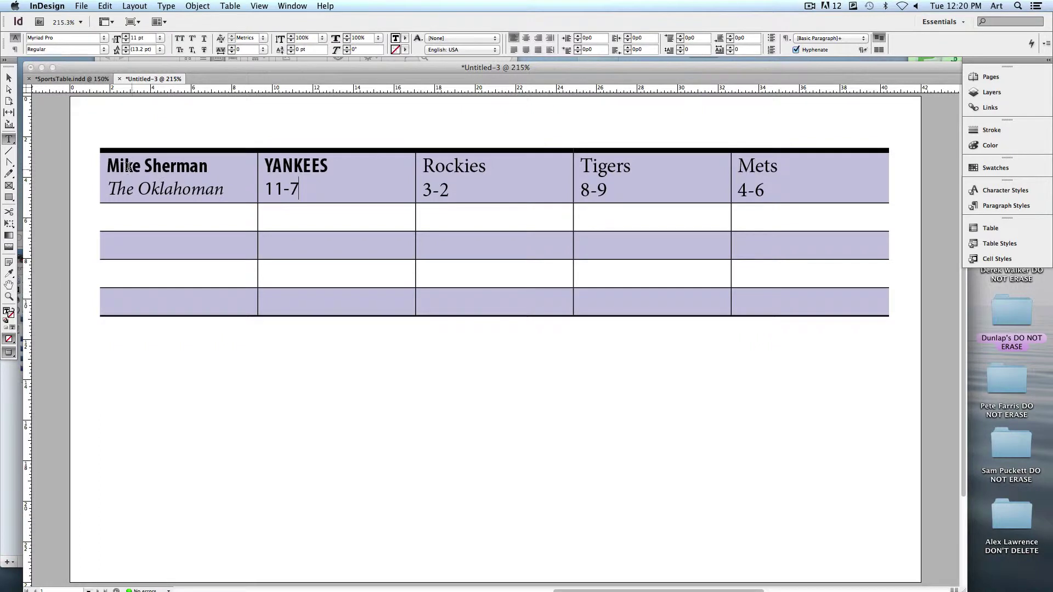
drag(108, 166, 187, 166)
click(176, 213)
Create a paragraph style named Team from the YANKEES formatting.
double_click(295, 165)
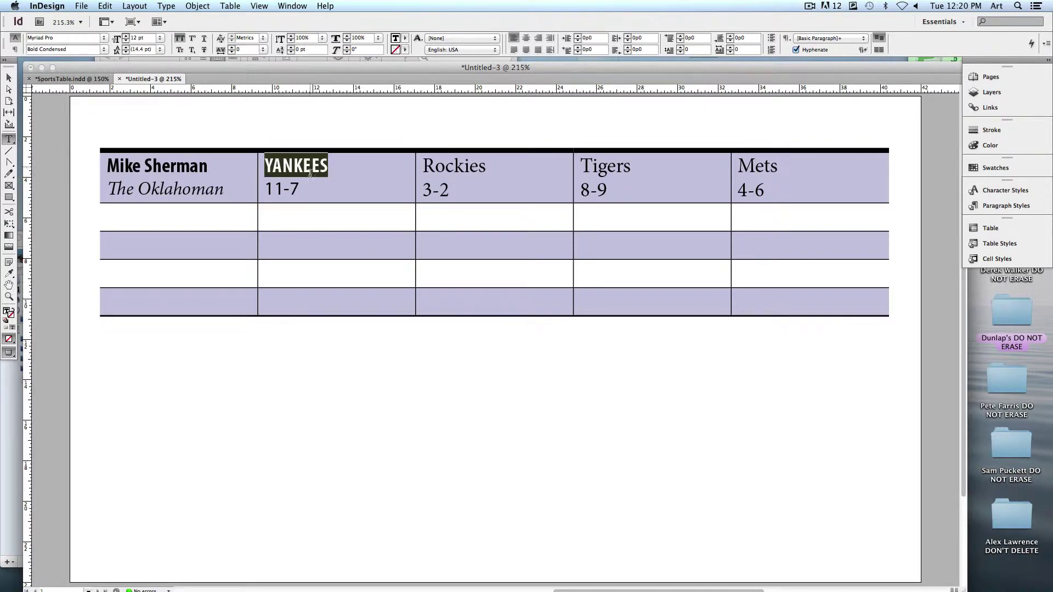
click(1007, 206)
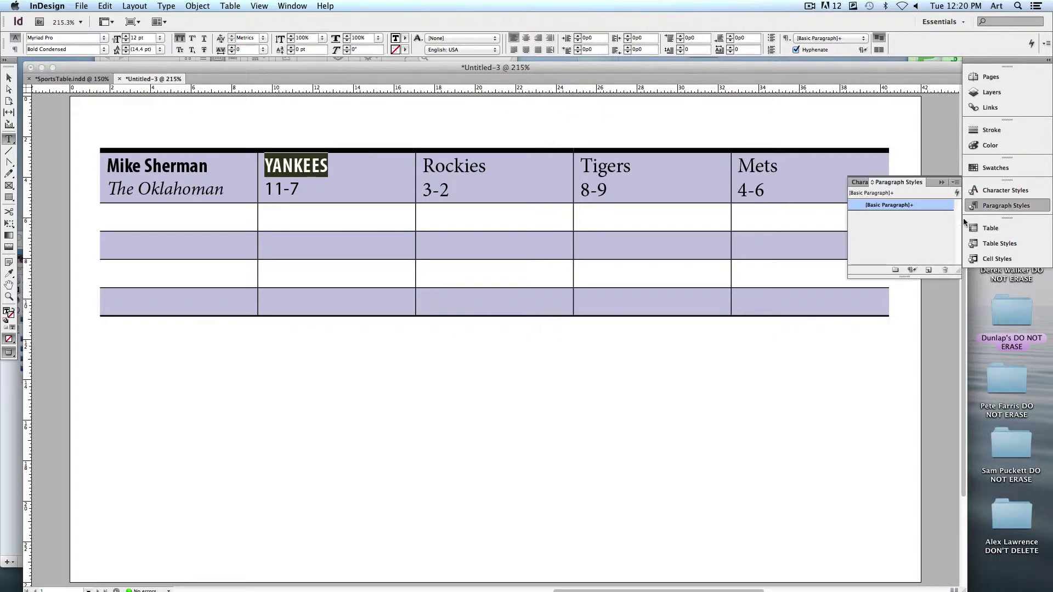
click(934, 271)
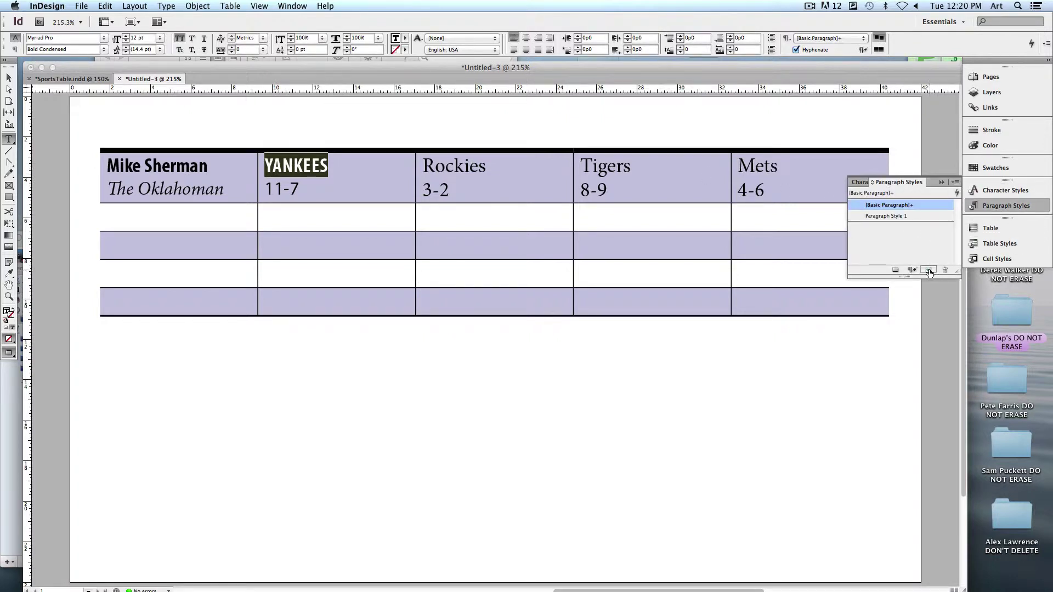
double_click(920, 216)
text(Team)
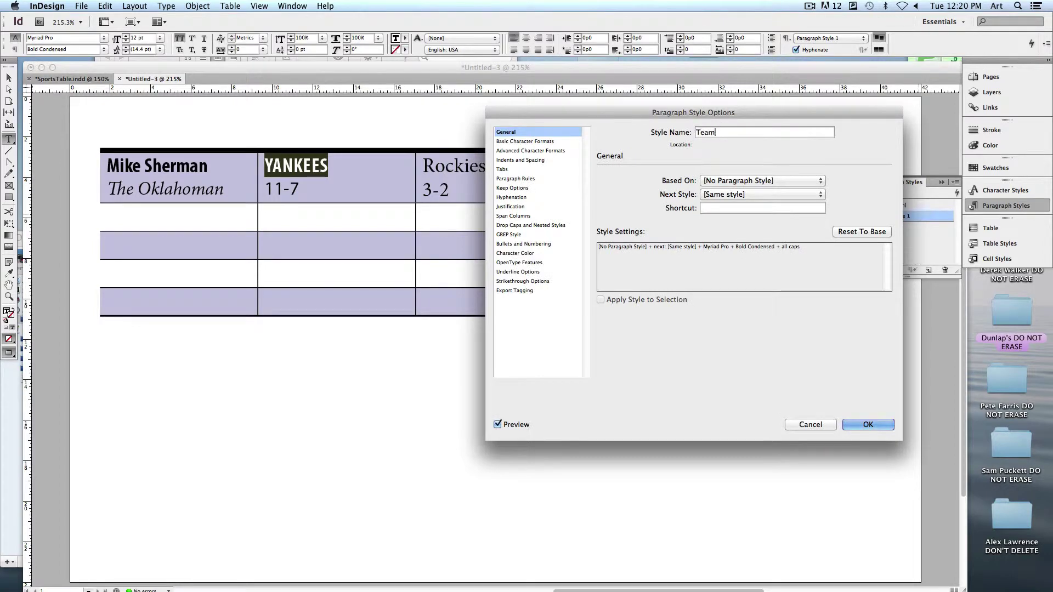
key(Return)
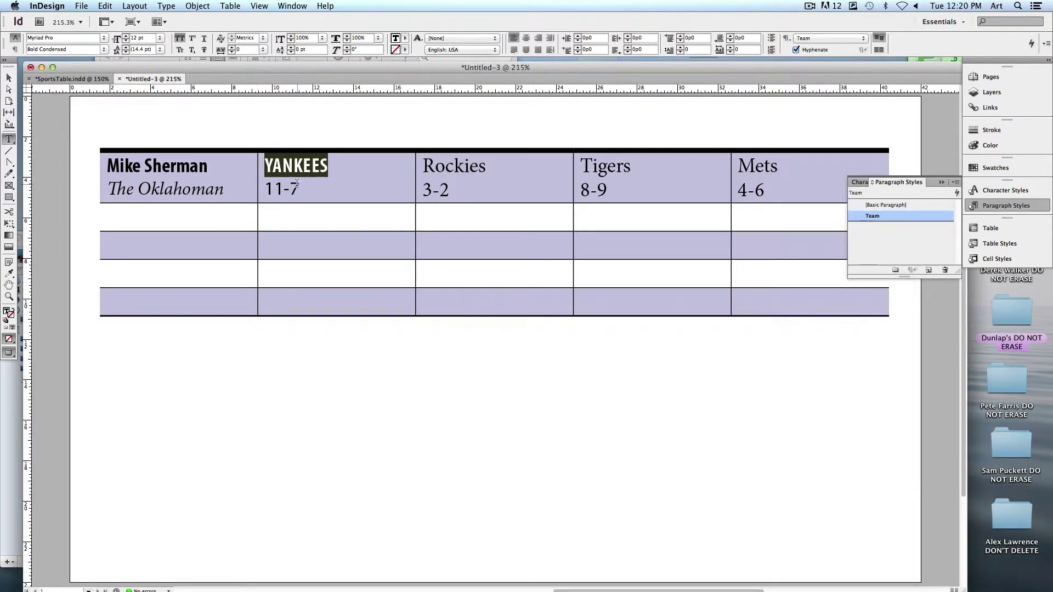
Create a paragraph style named Score from the 11-7 formatting.
key(Down)
key(shift+Left)
key(shift+Left)
key(shift+Left)
click(947, 270)
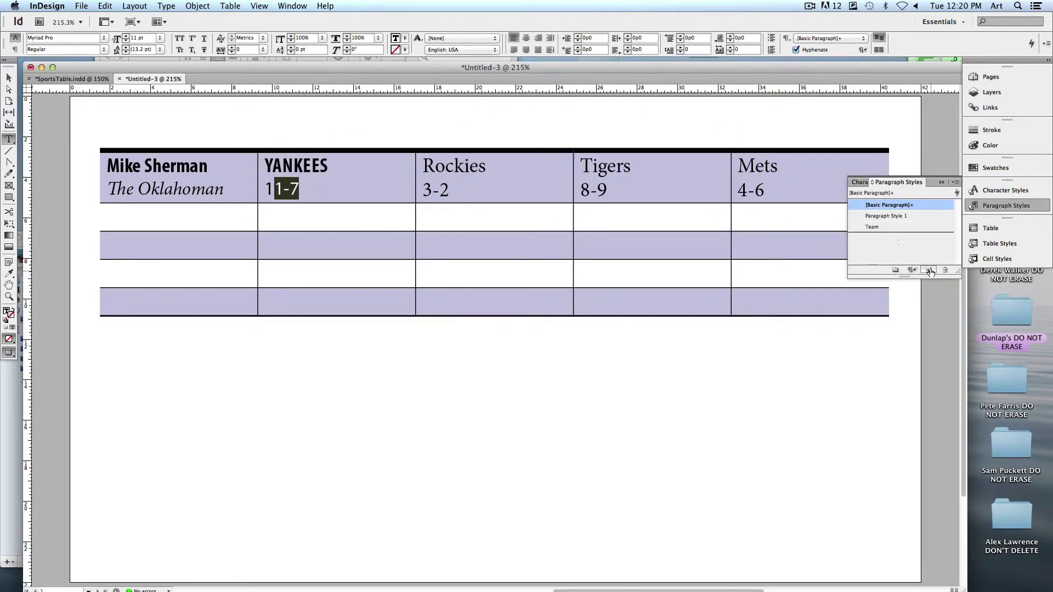
double_click(885, 216)
text(Score)
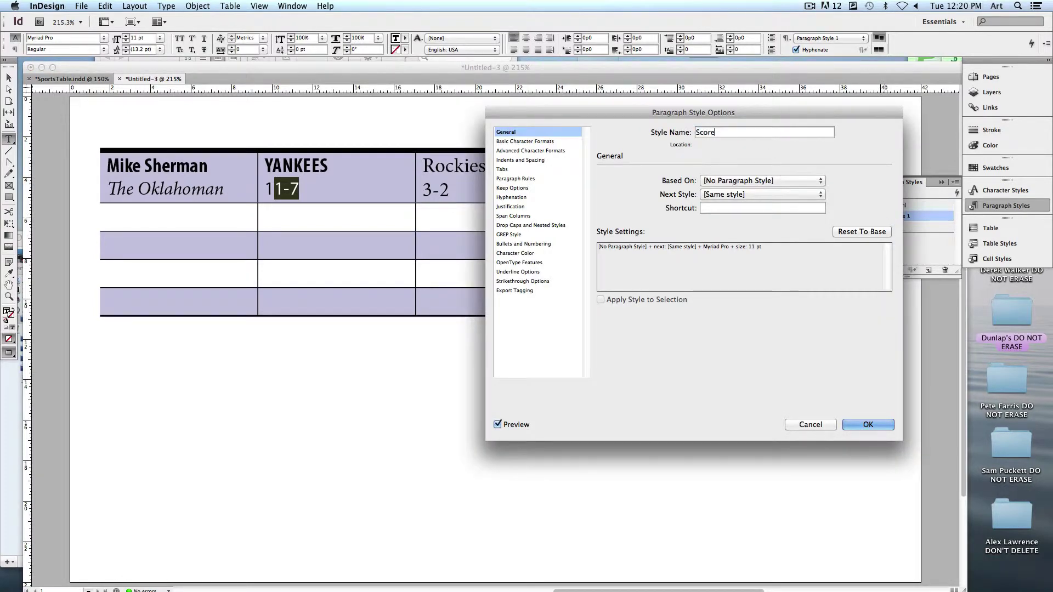
key(Return)
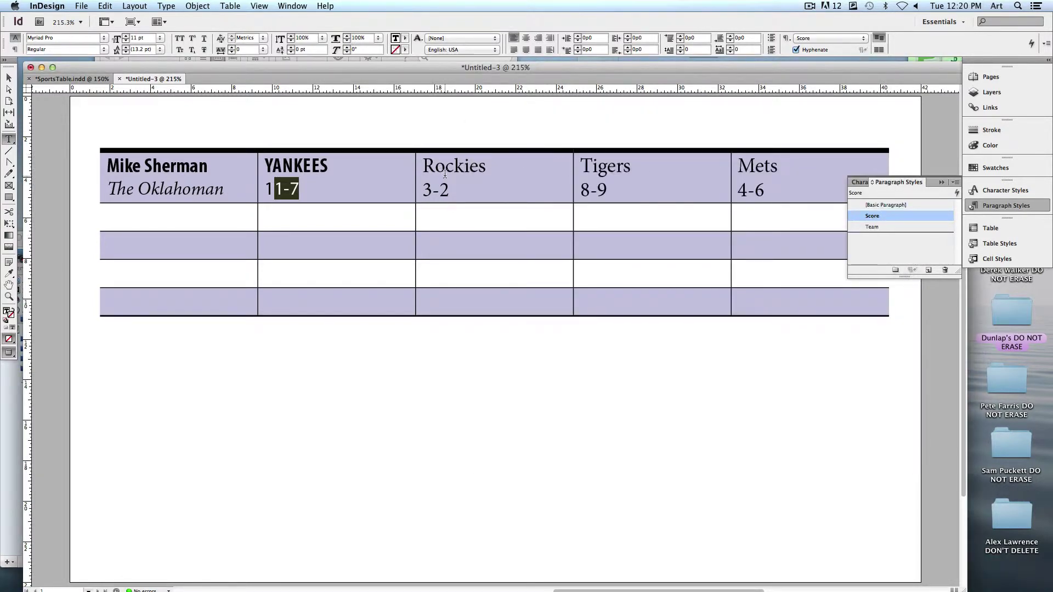
Apply Team to Rockies, Tigers and Mets, and Score to the 4-6 and 8-9 scores.
click(446, 171)
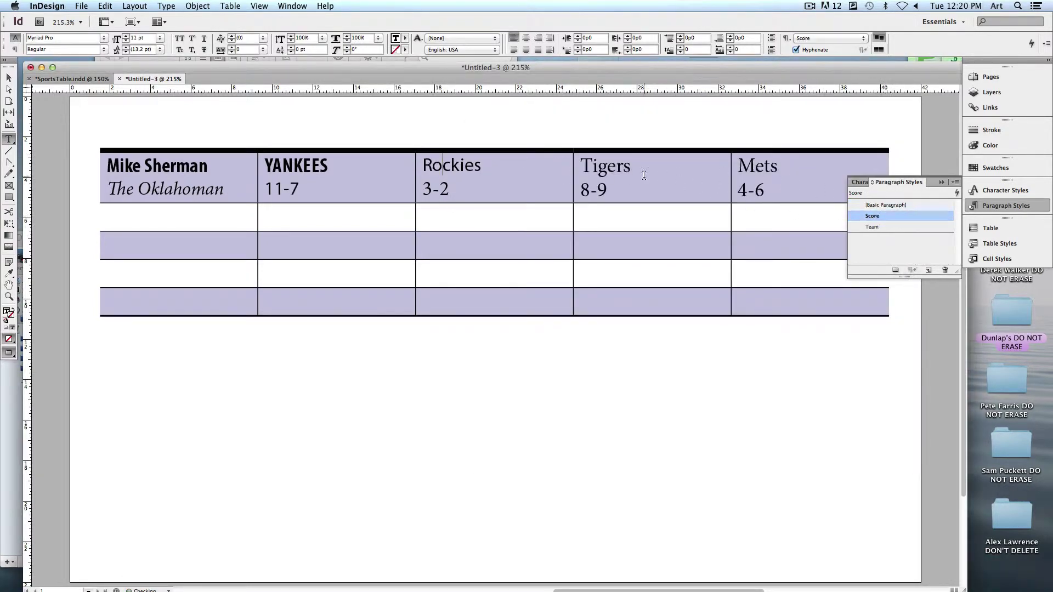
click(878, 227)
click(626, 166)
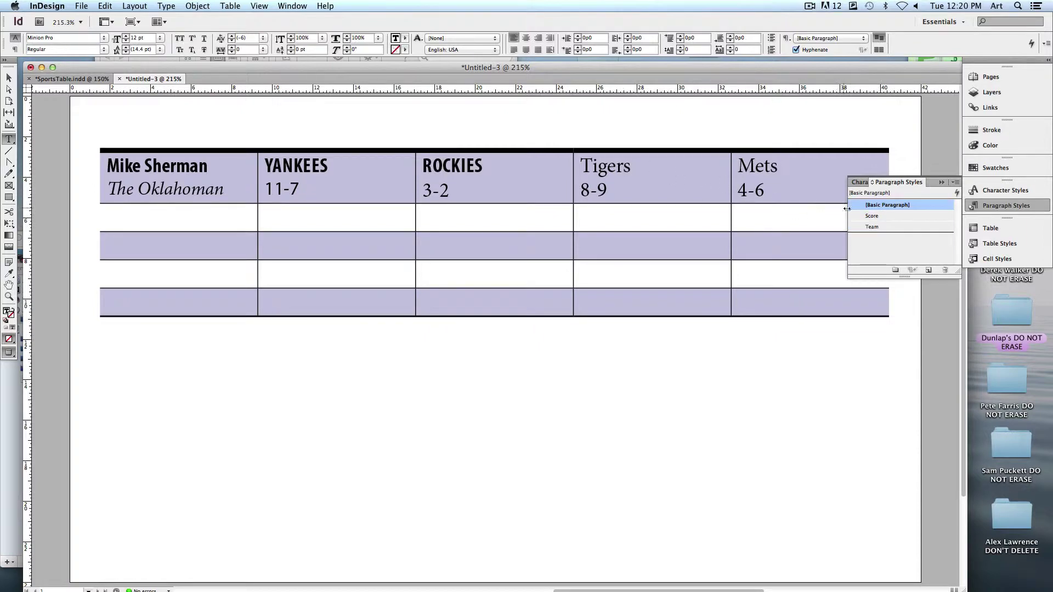
click(871, 228)
key(super+shift+a)
click(871, 227)
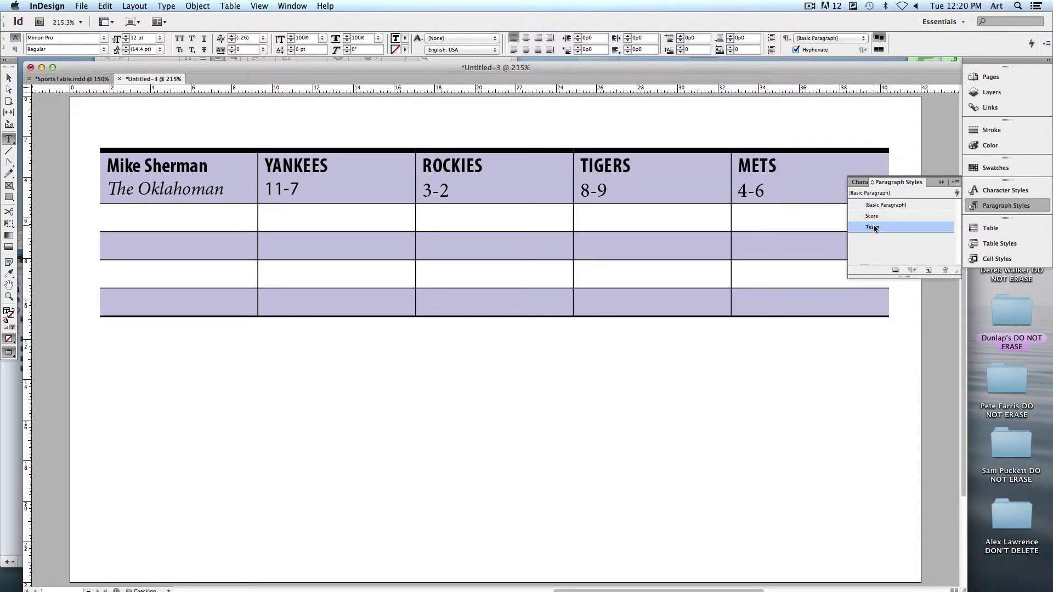
click(875, 217)
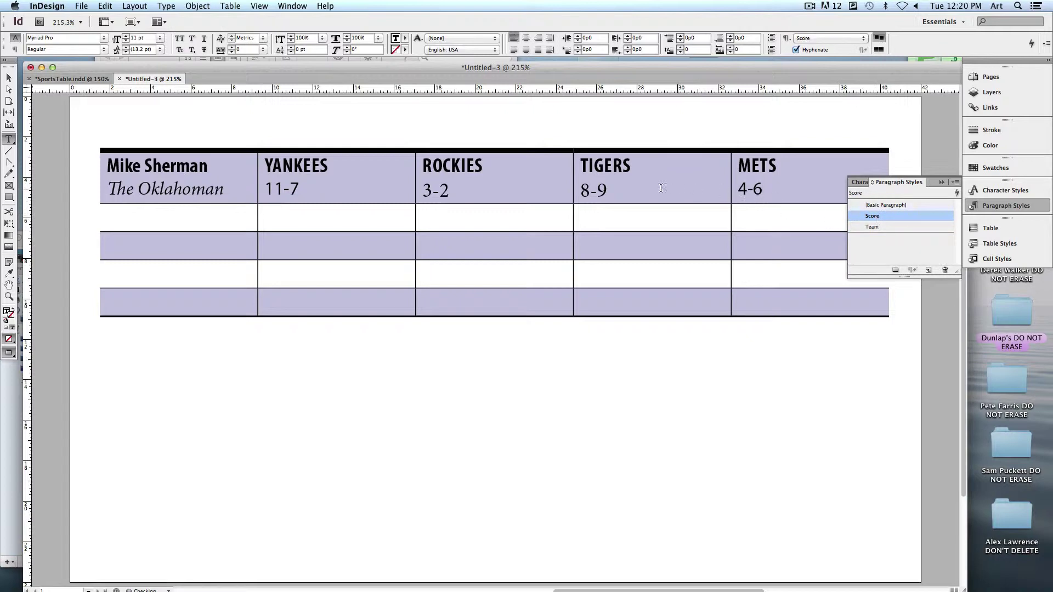
click(597, 190)
click(876, 217)
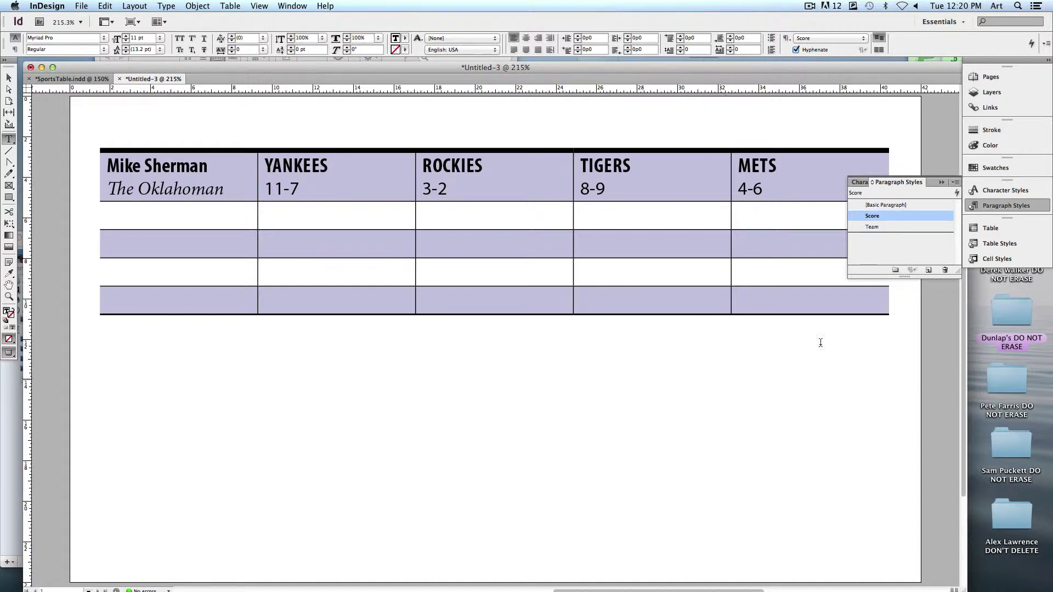
Center the text in the YANKEES through METS header cells.
click(976, 207)
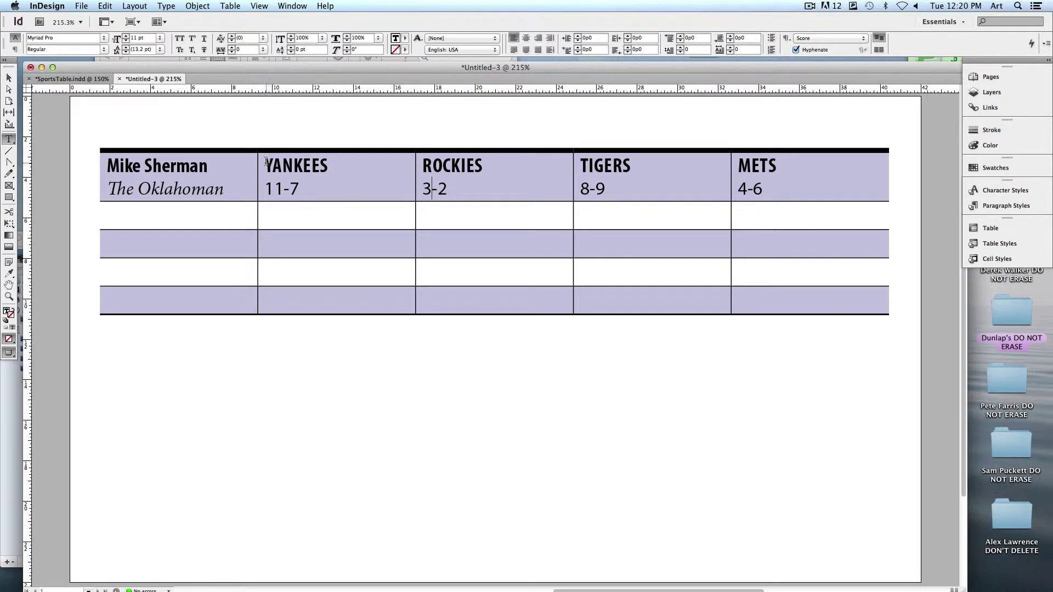
drag(266, 162, 759, 182)
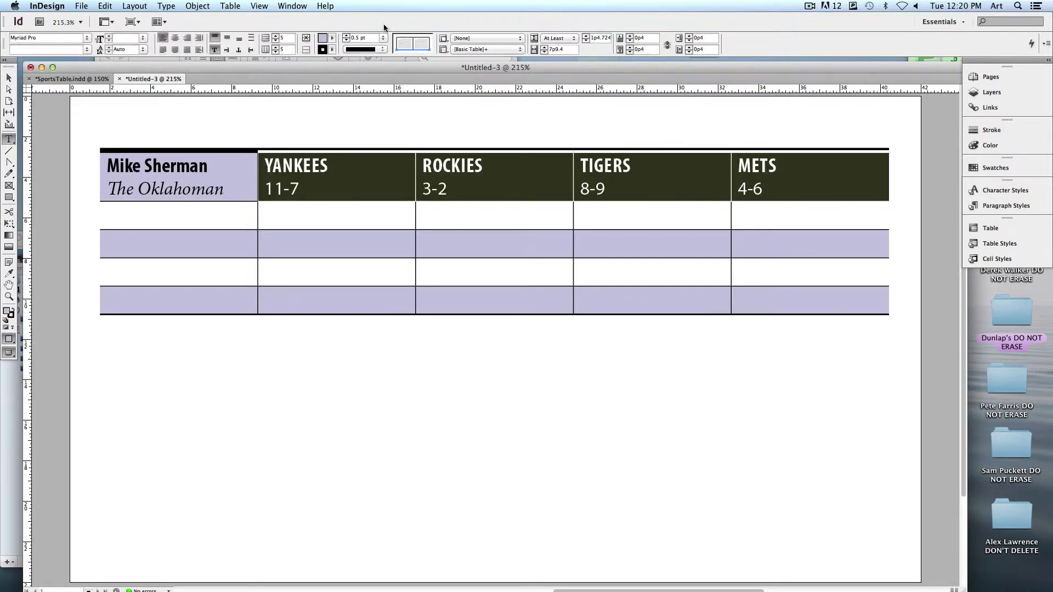
click(175, 38)
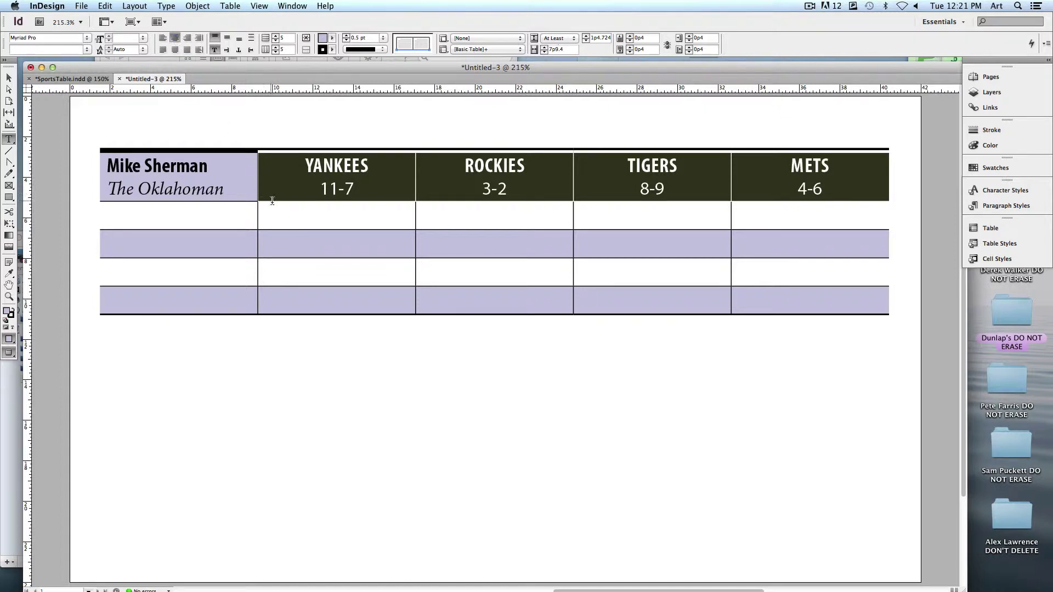
mouse_move(235, 200)
mouse_down()
mouse_move(235, 305)
mouse_move(238, 201)
mouse_up()
Delete the two gibberish placeholder lines below The Oklahoman in the first cell.
click(240, 193)
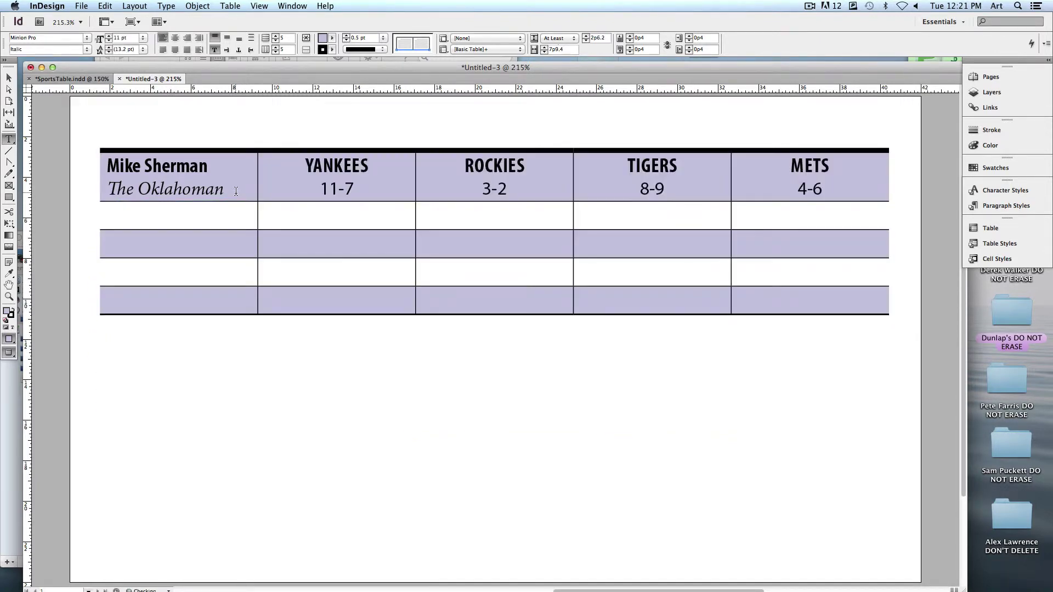
key(Return)
text(asdfl;kjas;dlfkj)
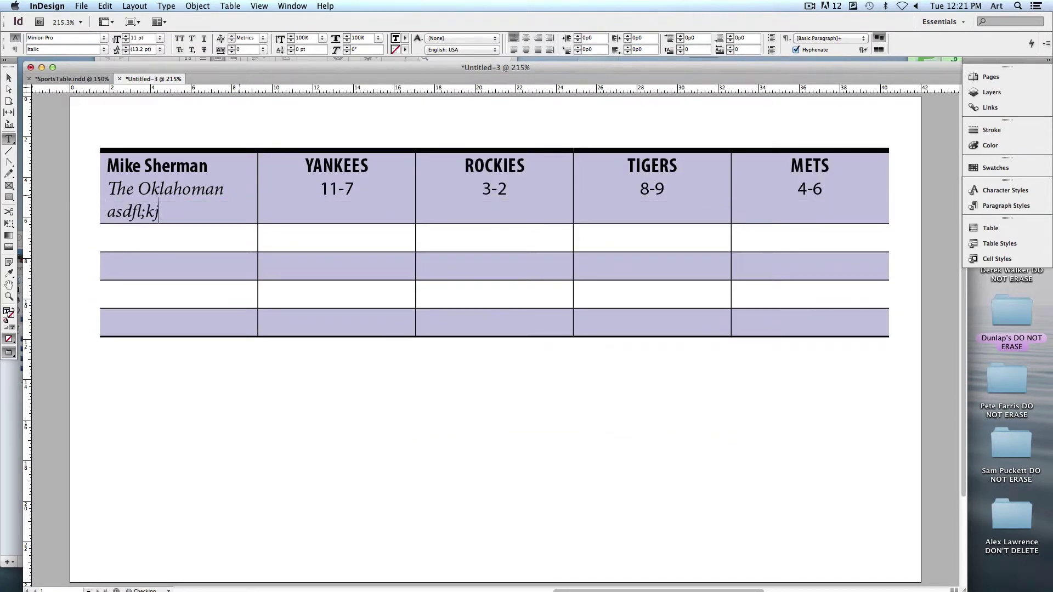
key(Return)
text(asdfasdfasdf)
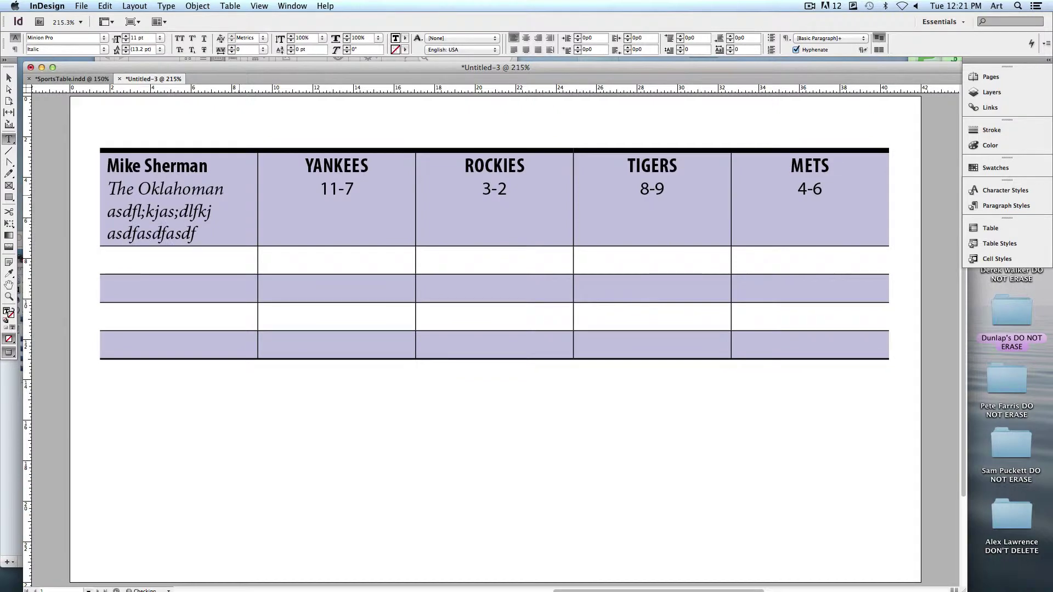
drag(197, 234, 110, 210)
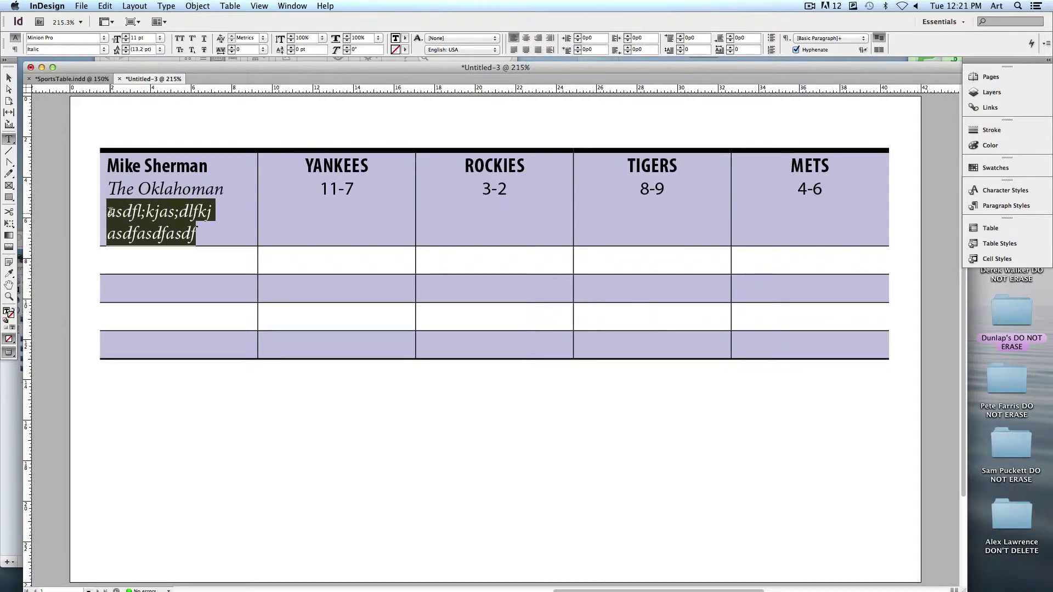
key(BackSpace)
key(BackSpace)
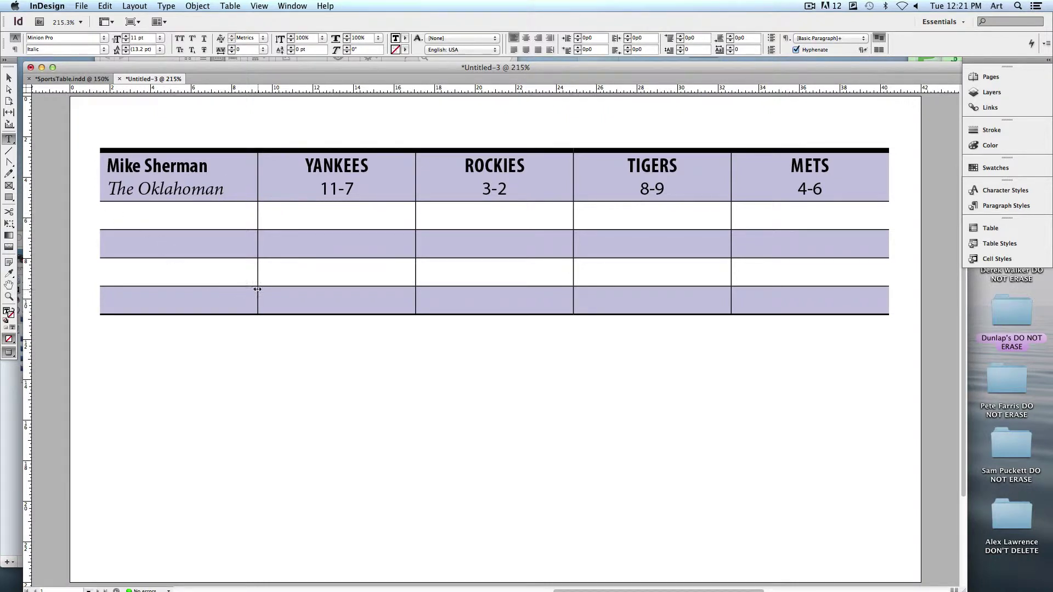
Float the Table panel beside the table with its Table Styles list showing.
click(289, 7)
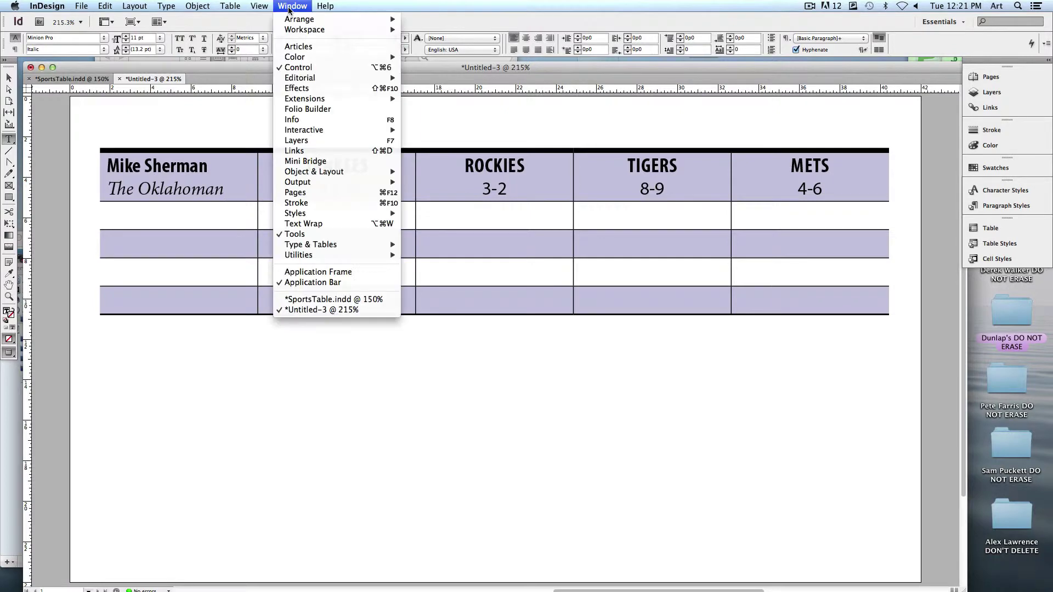
mouse_move(385, 245)
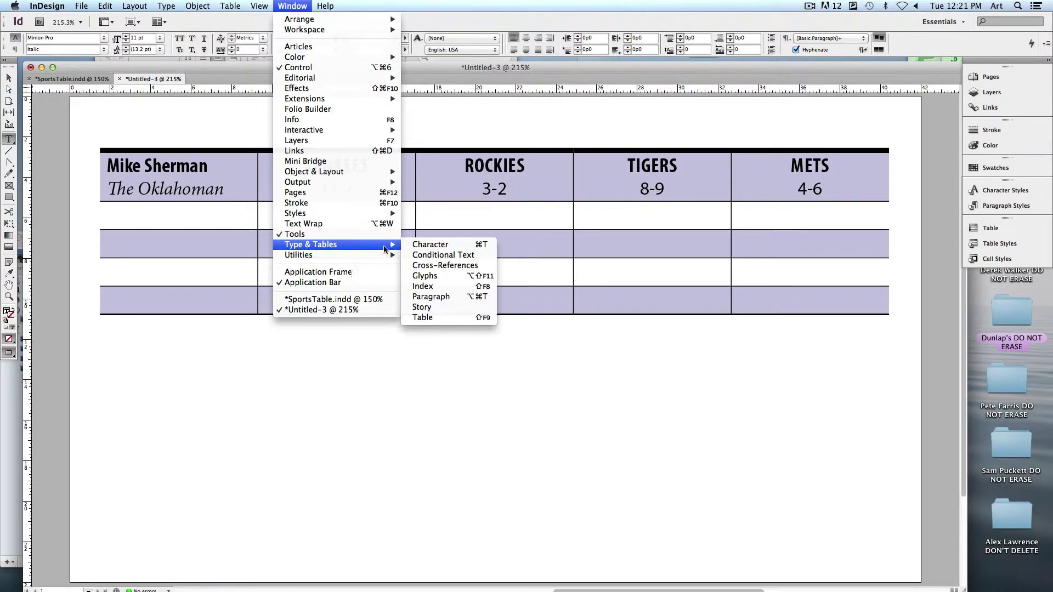
click(458, 318)
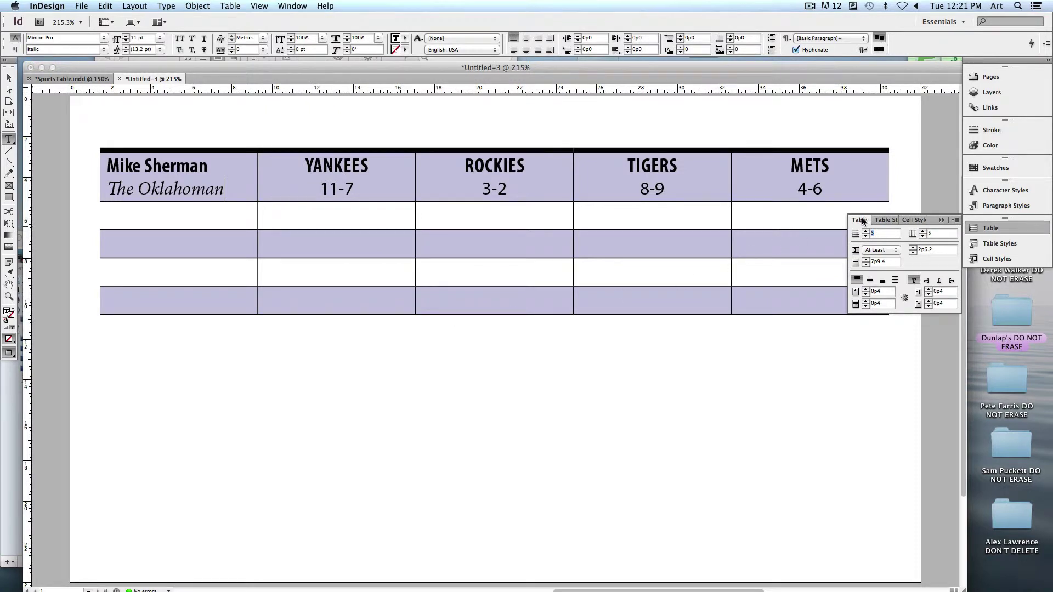
drag(863, 221, 584, 267)
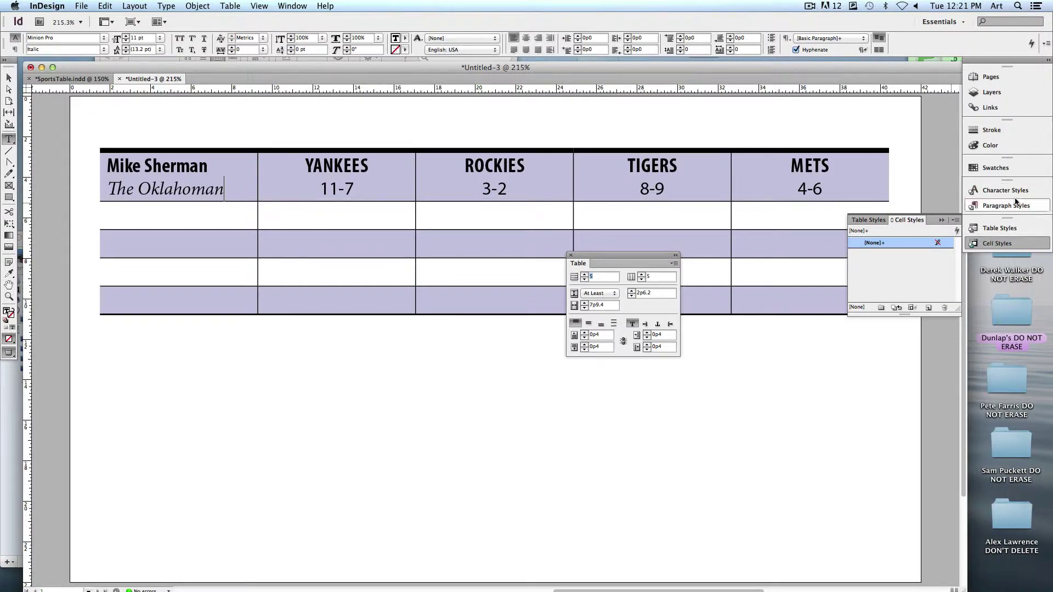
click(869, 220)
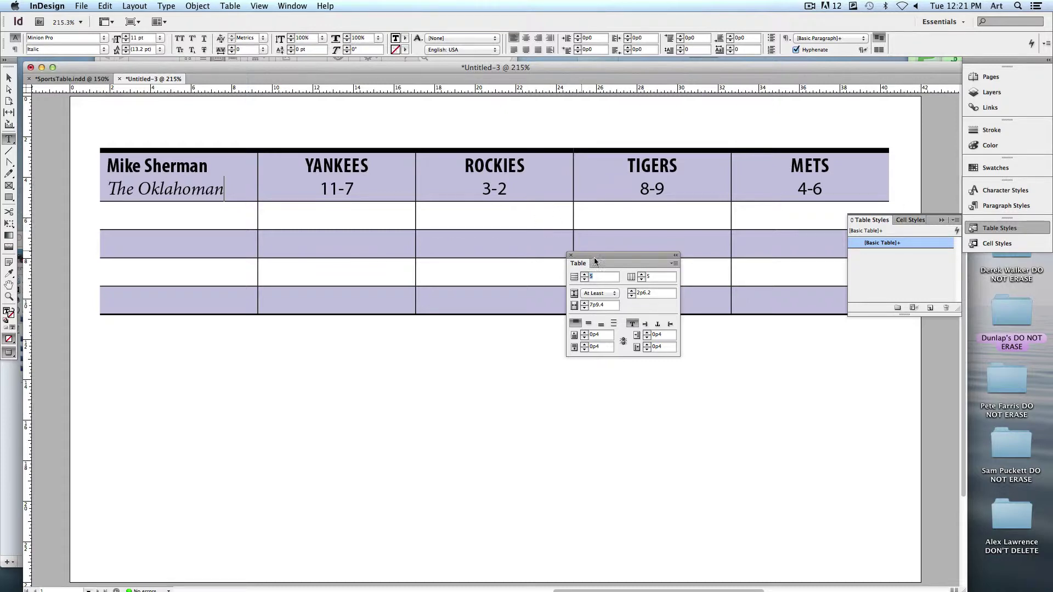
drag(615, 253, 570, 357)
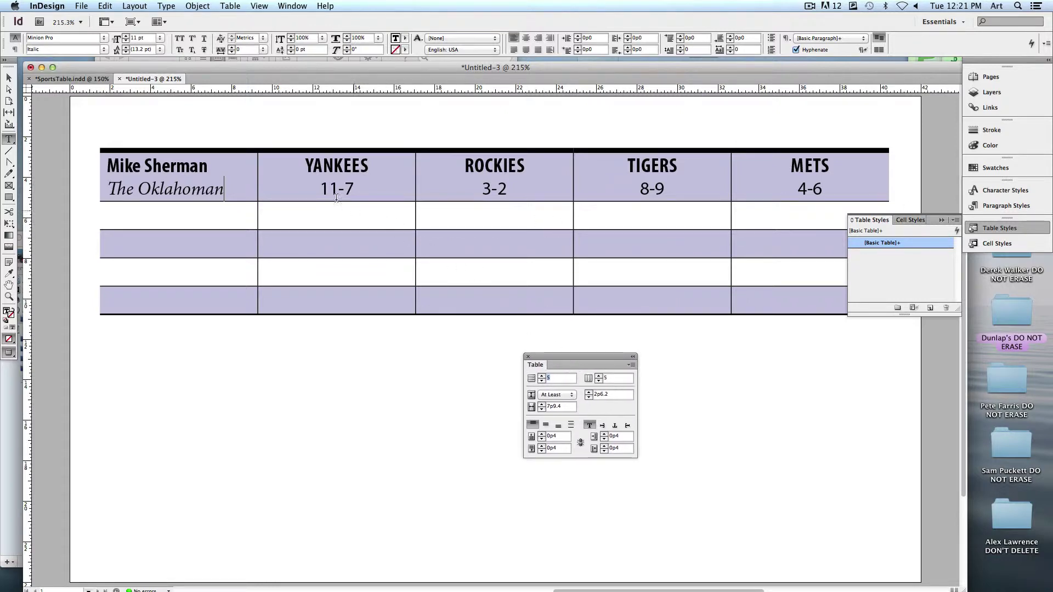
Select the team columns' cells, then the whole first column.
drag(304, 165, 758, 264)
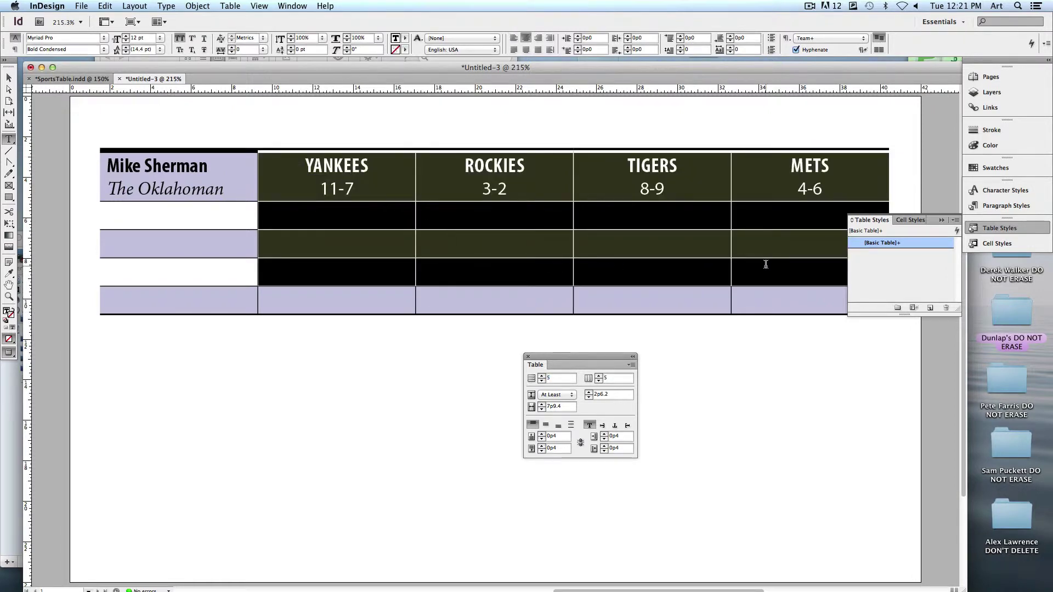
click(423, 244)
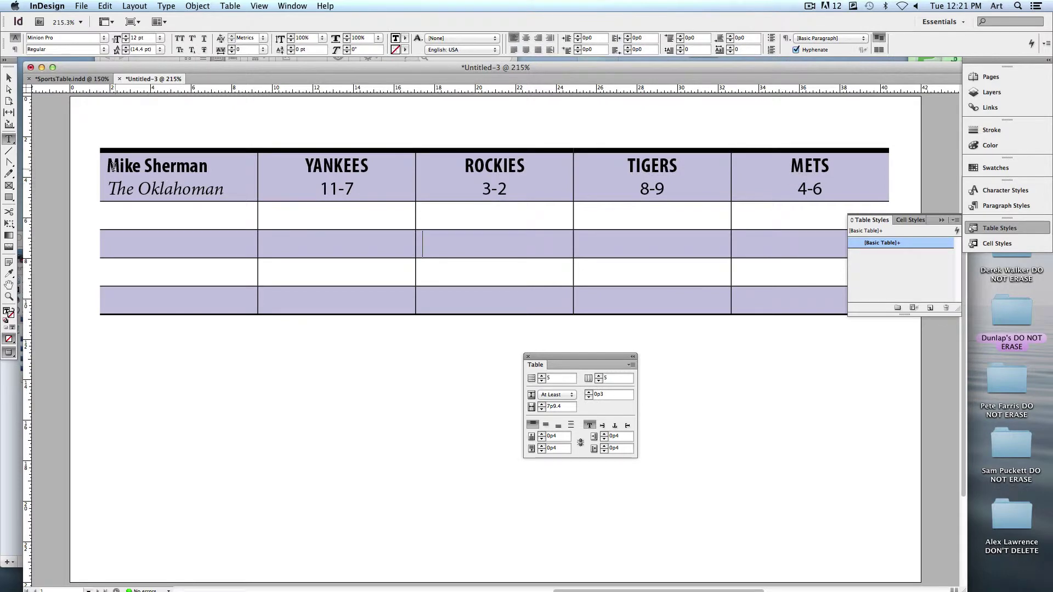
drag(110, 165, 182, 301)
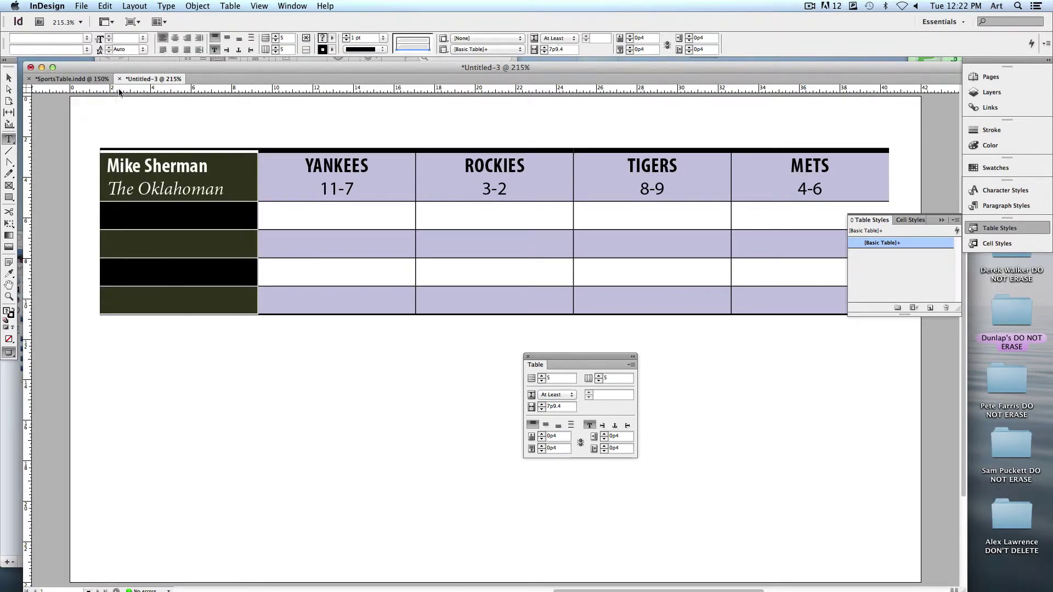
Check SportsTable.indd for reference, then select the first column's five cells in Untitled-3.
click(79, 79)
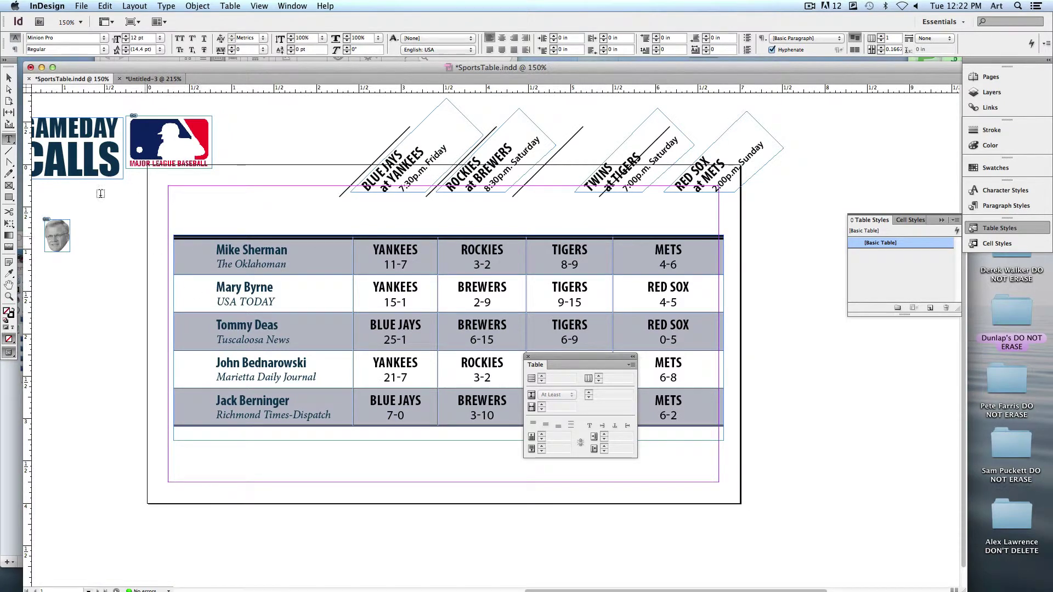
click(8, 78)
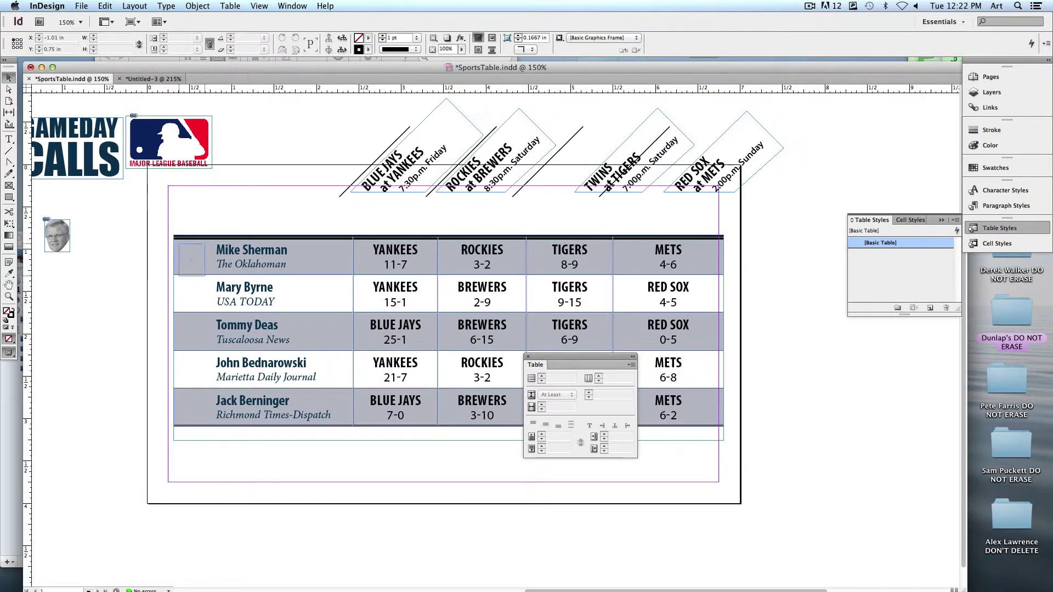
click(156, 79)
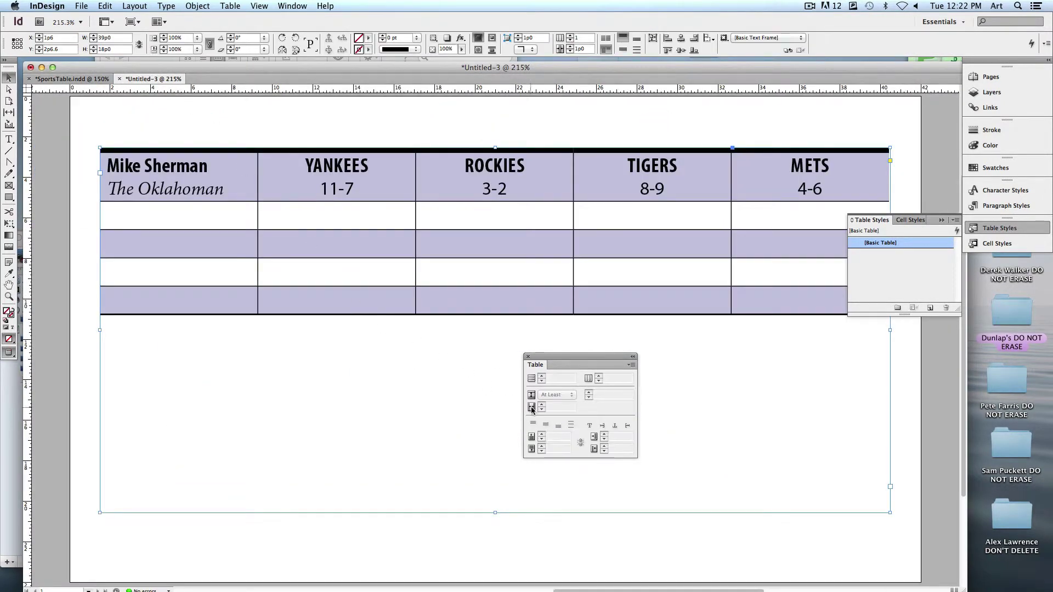
click(109, 163)
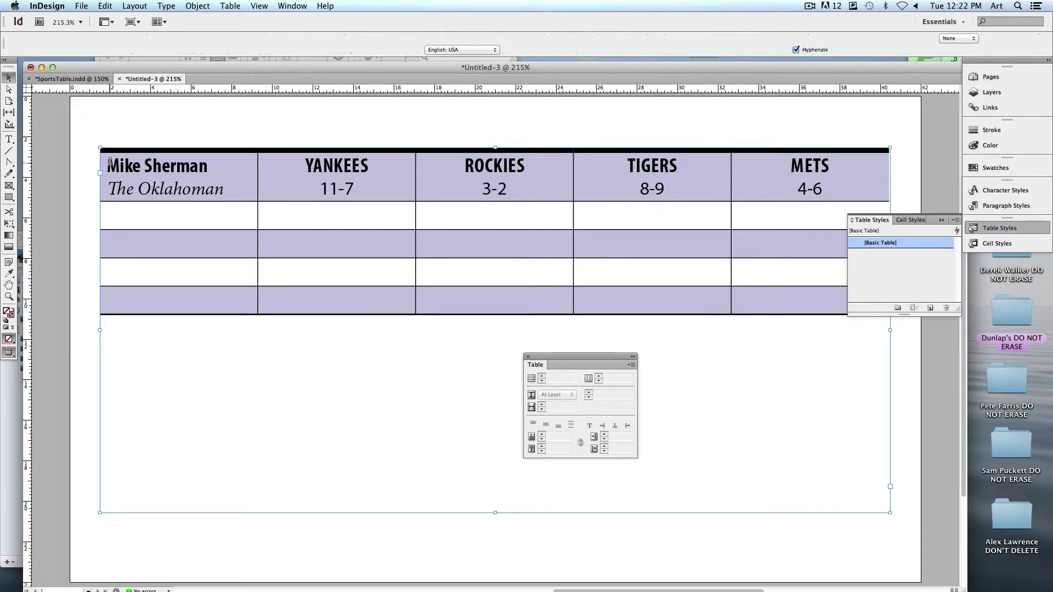
drag(110, 163, 239, 291)
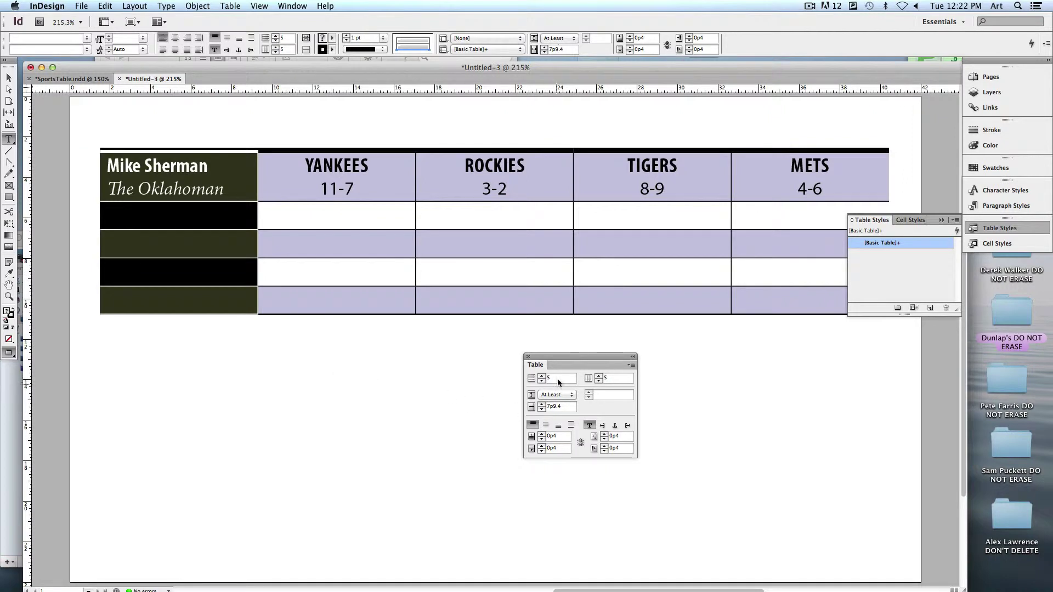
drag(558, 360, 319, 186)
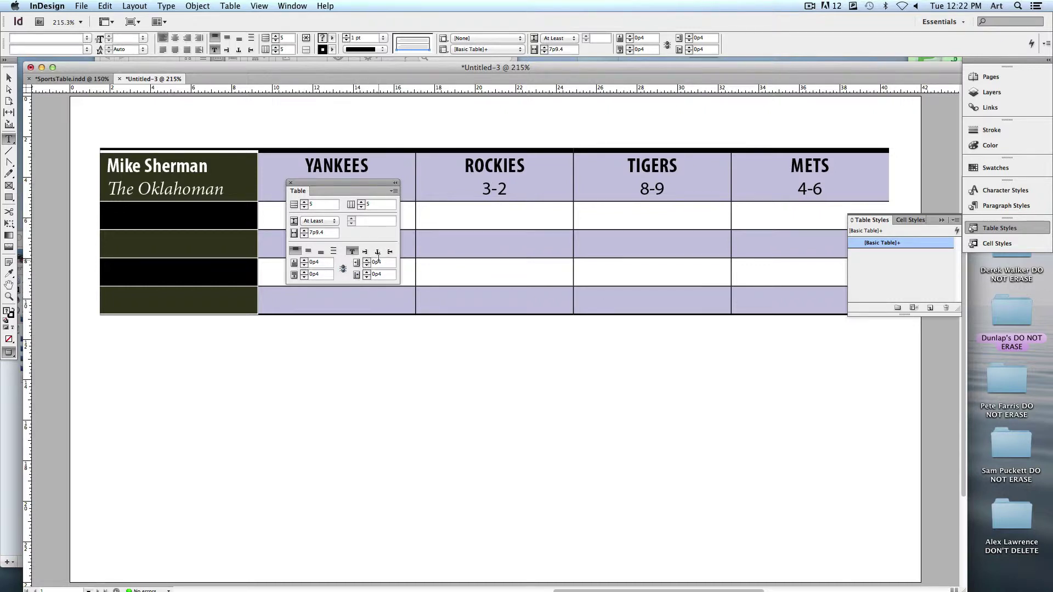
Give the first column a 3p0 right inset and drag it wider to fit the name.
click(379, 262)
key(Return)
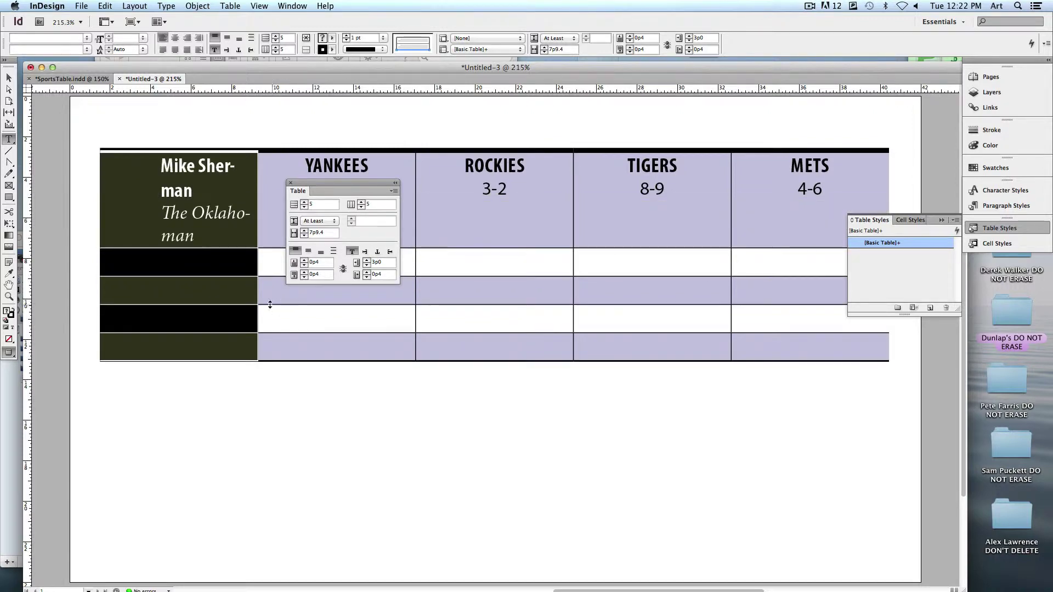
drag(308, 183, 384, 191)
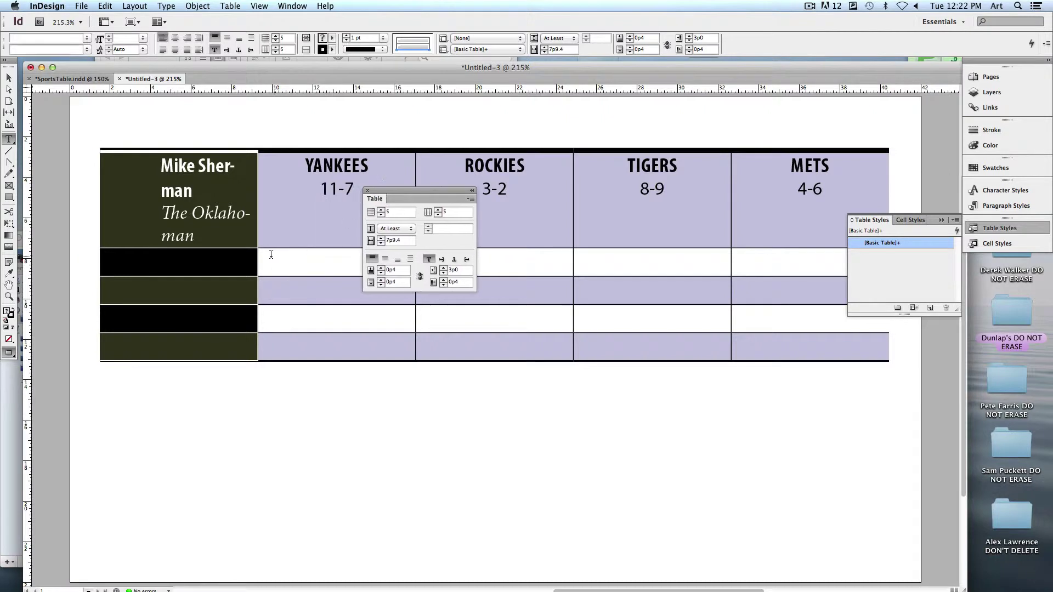
drag(257, 261, 357, 256)
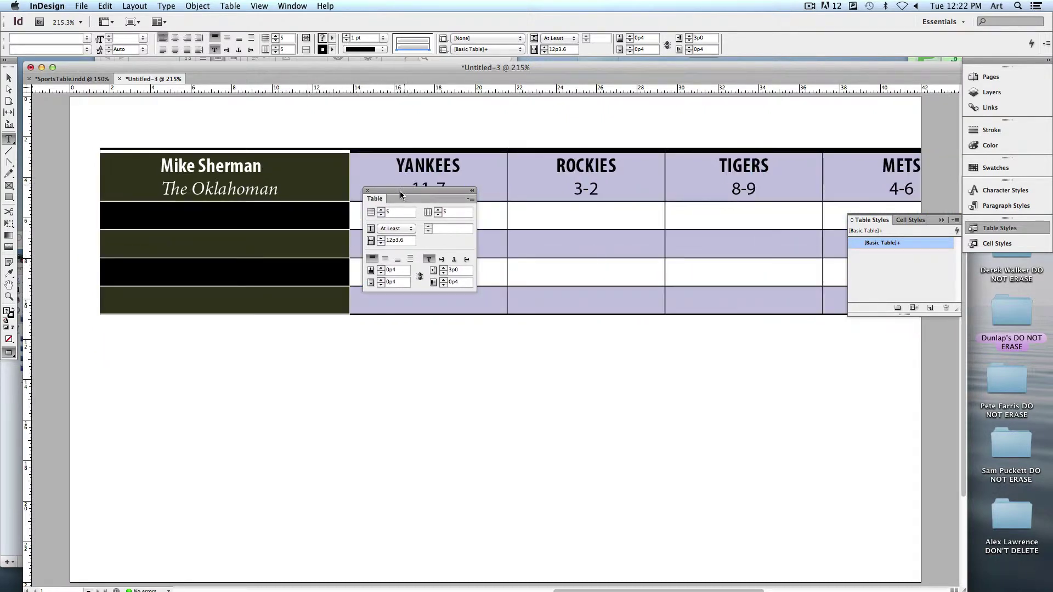
drag(400, 191, 379, 400)
key(Escape)
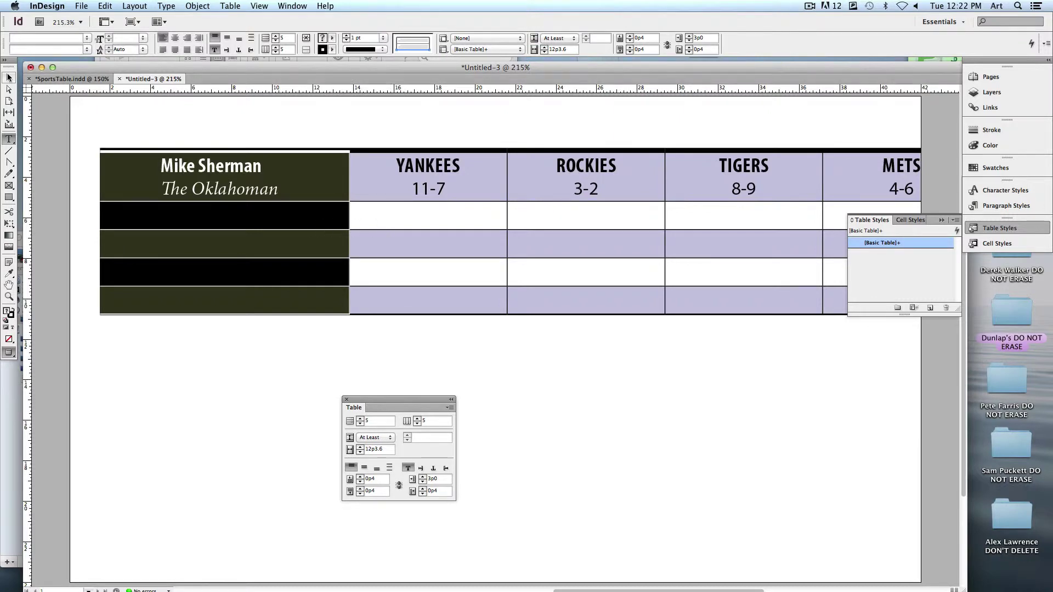
scroll(453, 220, right, 5)
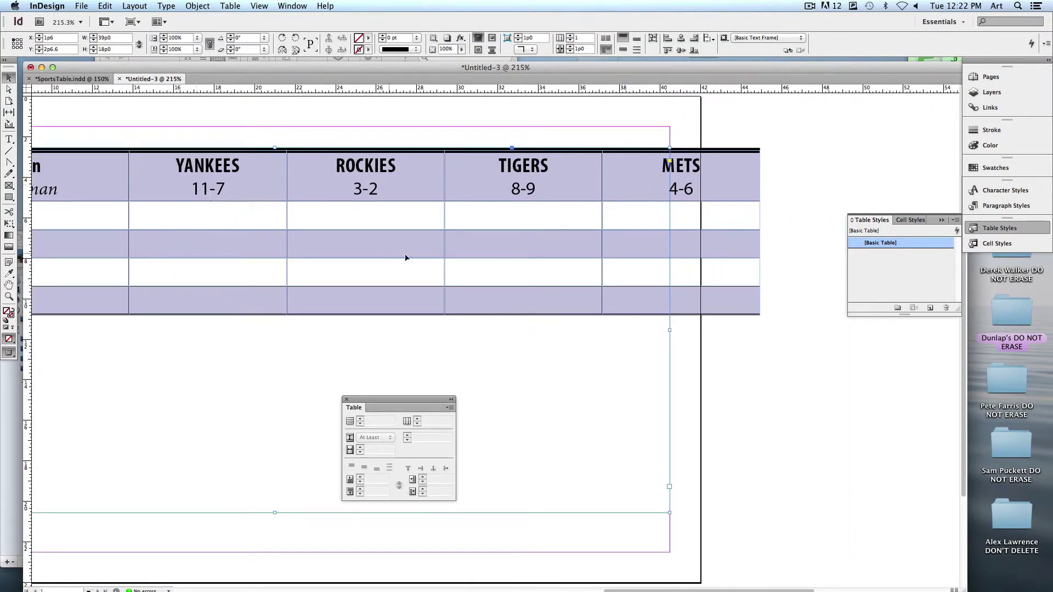
scroll(191, 199, left, 4)
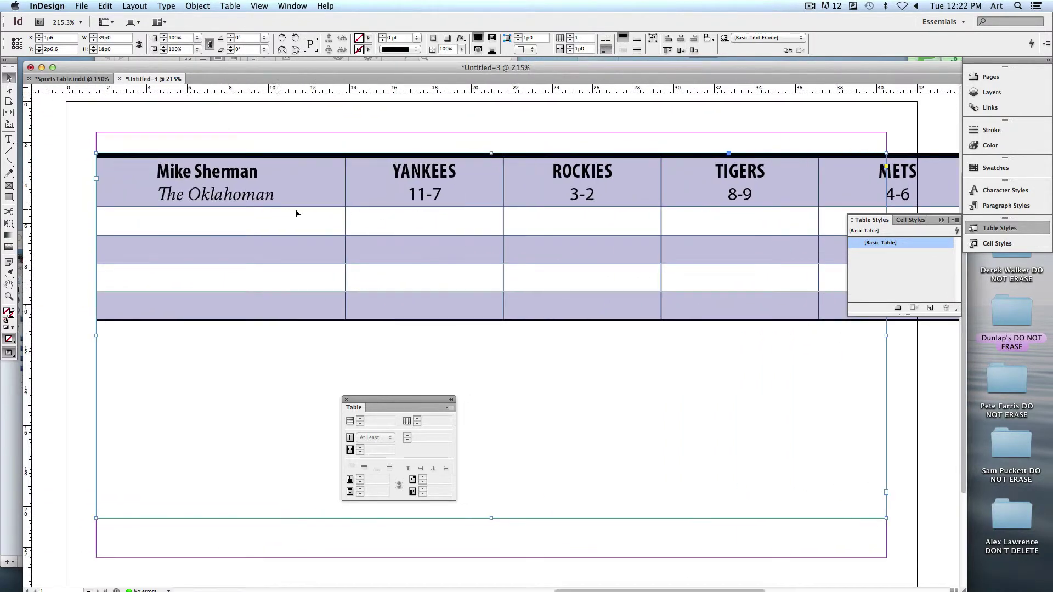
Make the team score columns 1 in wide with an At Least row height.
scroll(296, 212, right, 4)
click(9, 139)
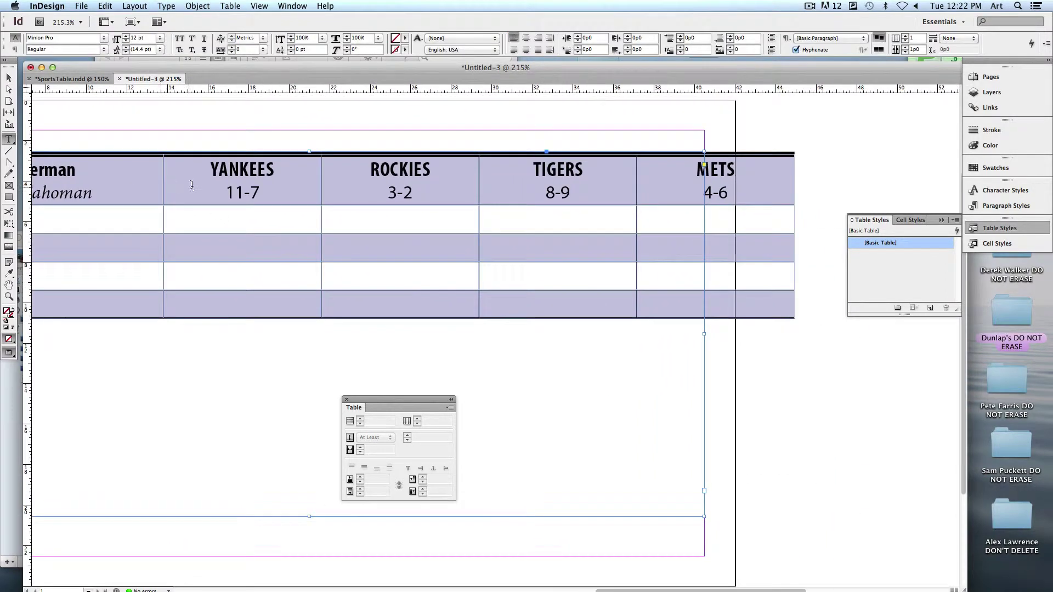
drag(212, 166, 683, 335)
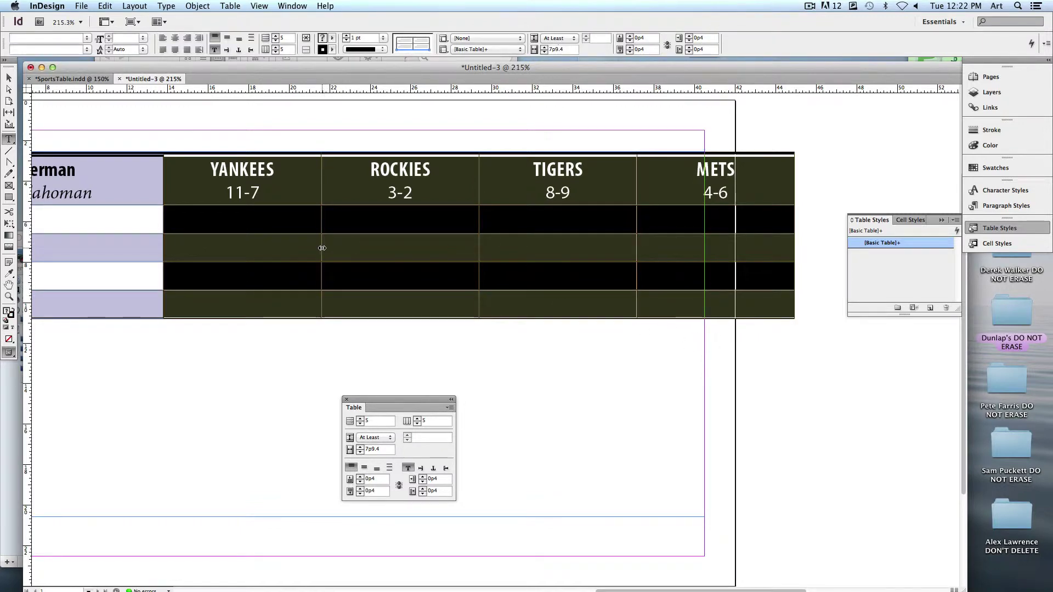
drag(321, 245, 301, 248)
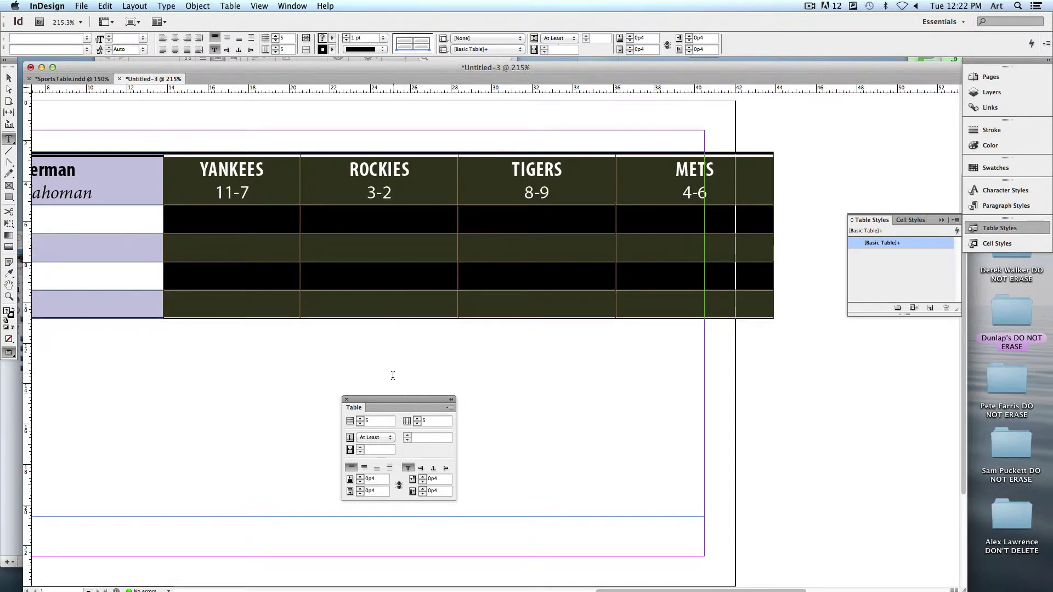
drag(390, 398, 393, 183)
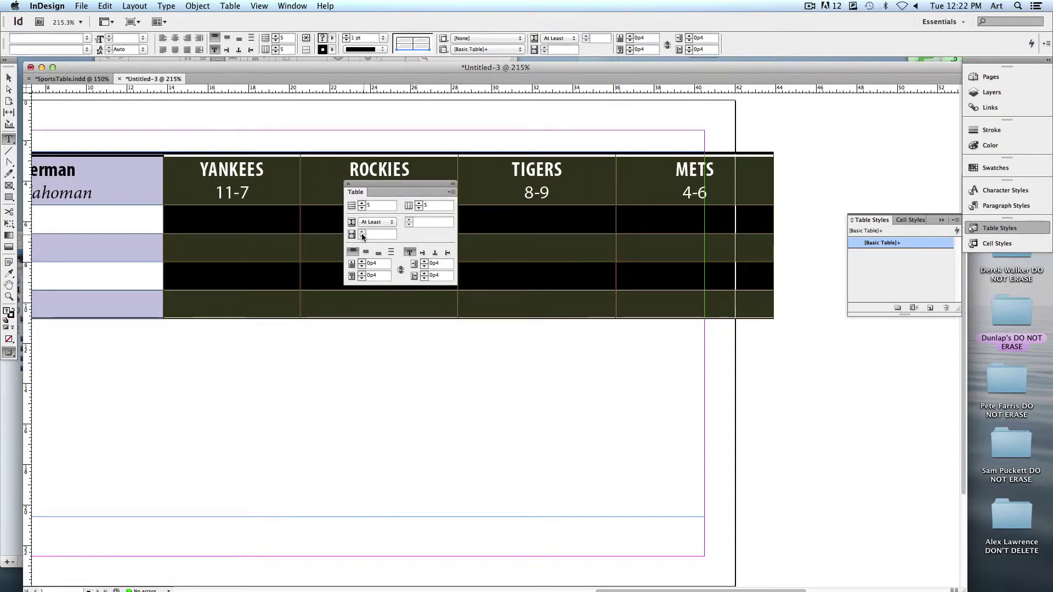
click(373, 222)
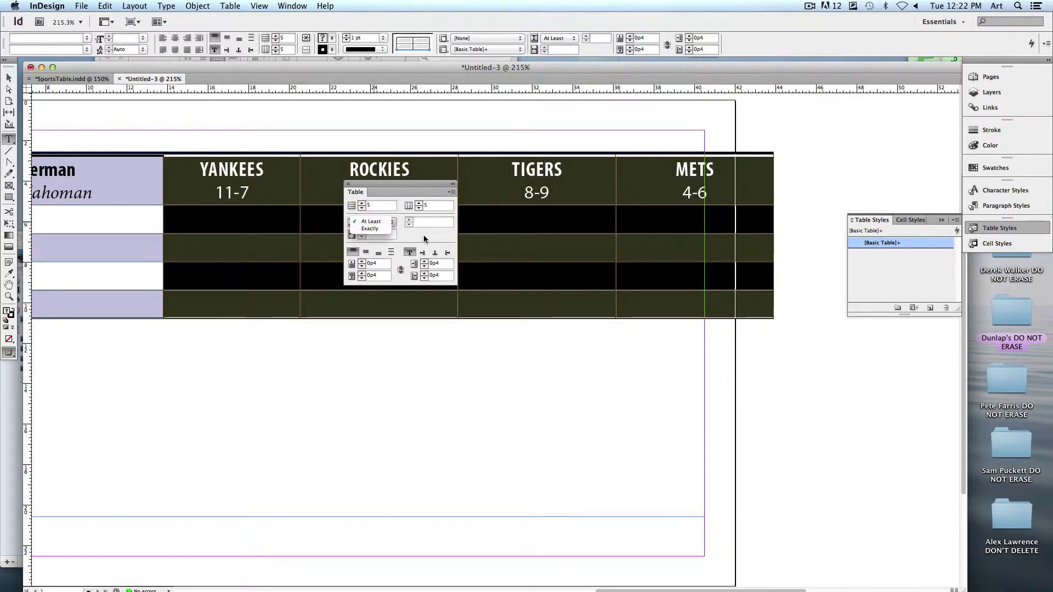
click(379, 221)
click(375, 234)
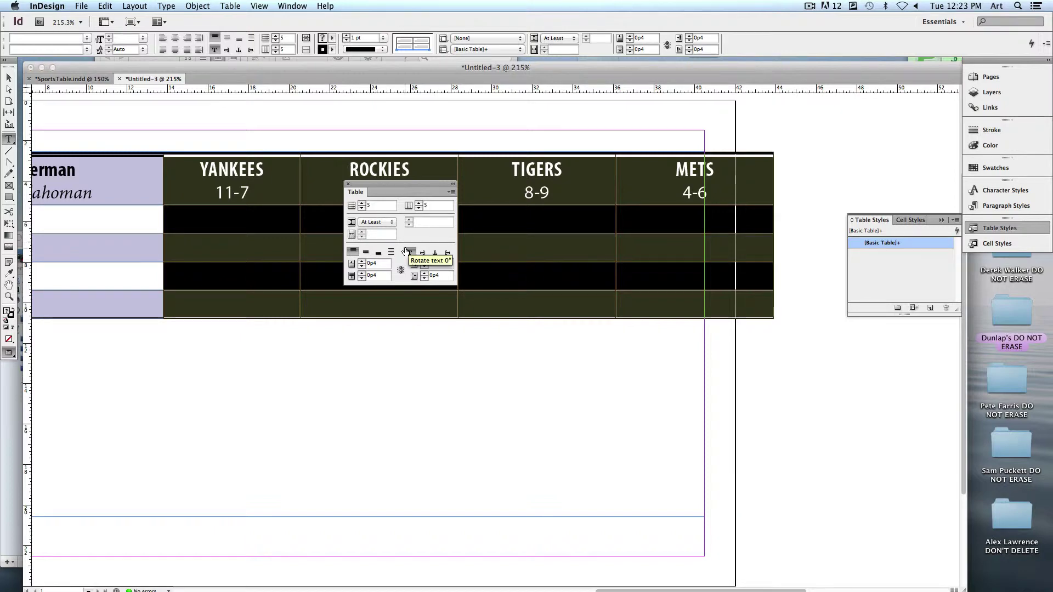
text(1)
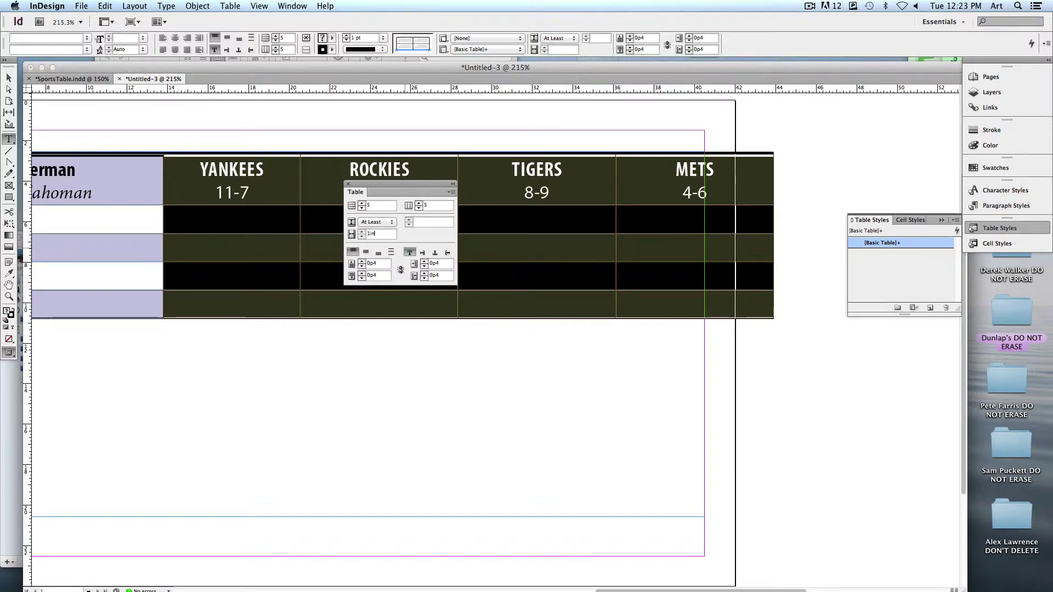
text(in)
key(Return)
Widen the first column and stretch the table to the frame's right edge.
drag(378, 194, 363, 350)
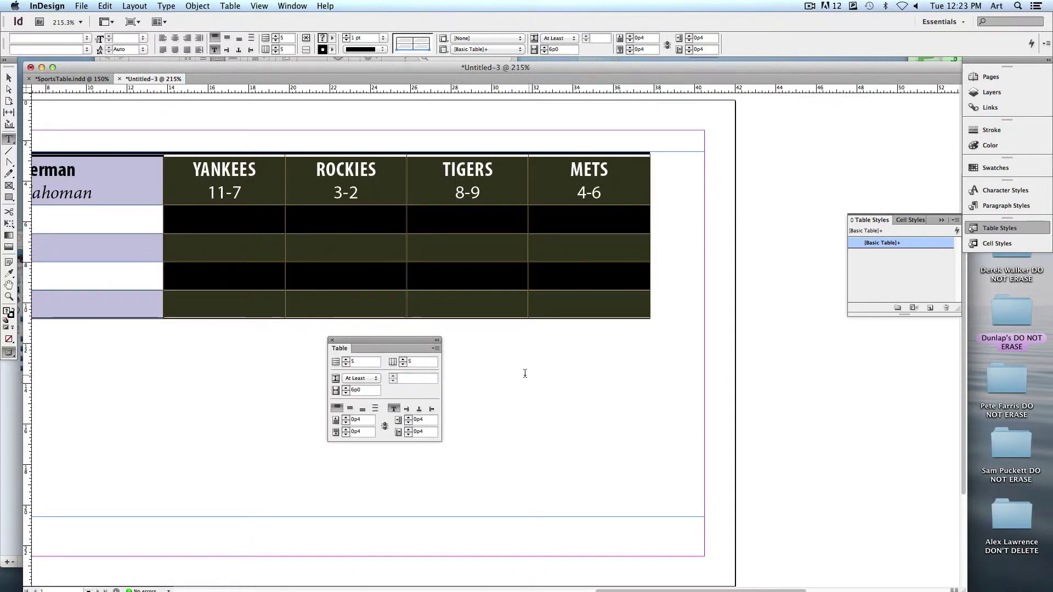
click(136, 232)
drag(165, 247, 209, 247)
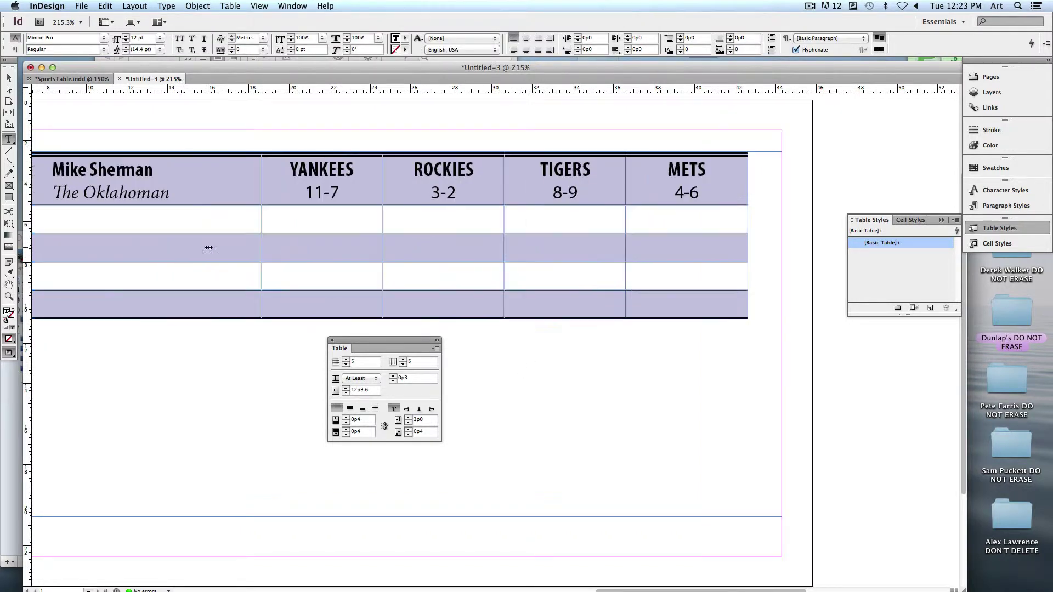
drag(748, 245, 782, 245)
drag(439, 247, 552, 247)
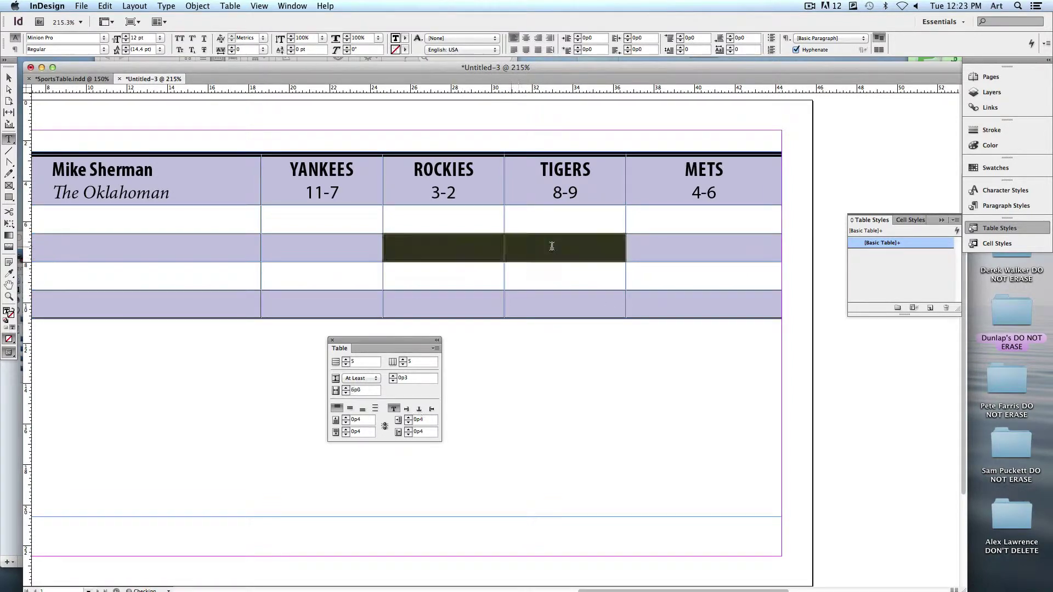
click(9, 78)
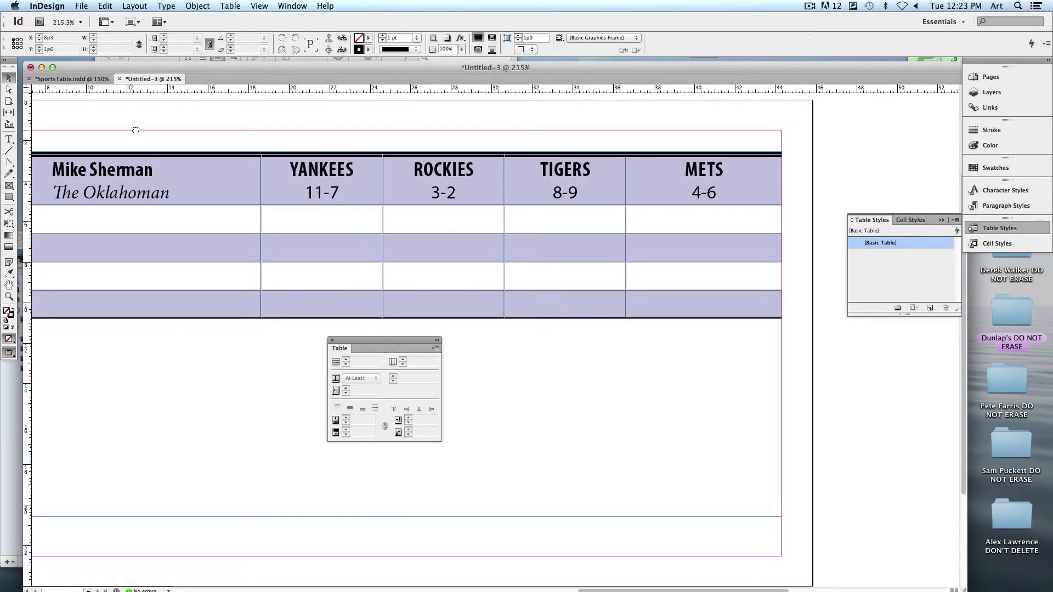
Compare the table against SportsTable.indd and move the table options panel out of the way.
drag(135, 130, 233, 139)
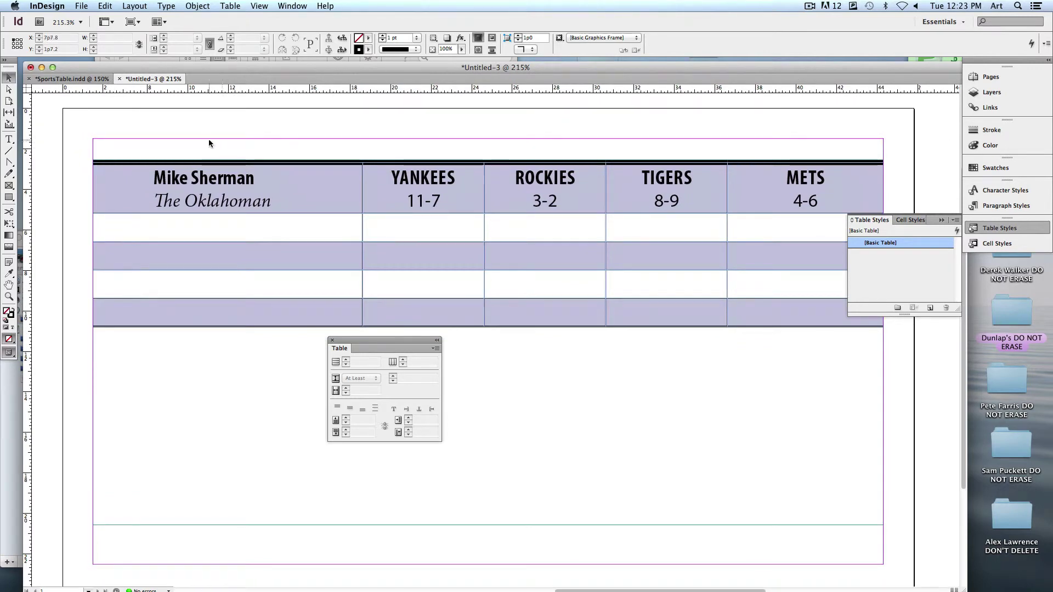
click(71, 79)
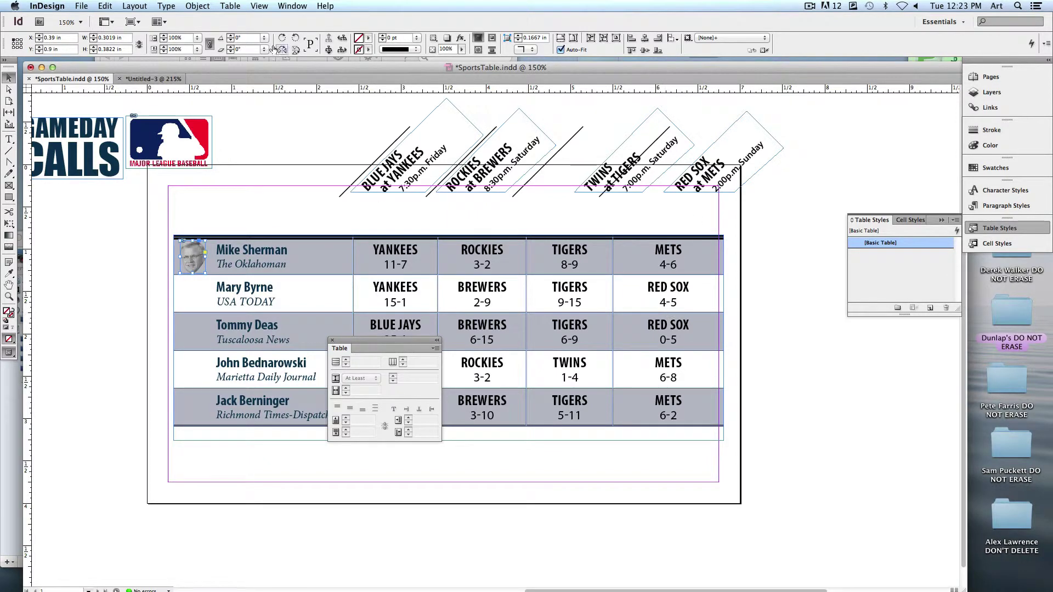
click(142, 79)
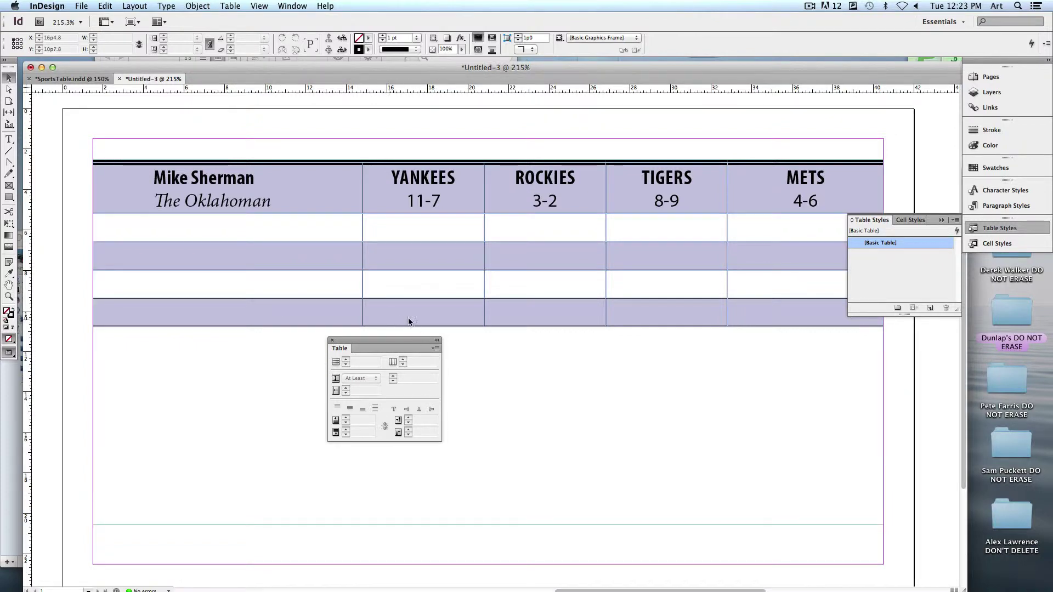
drag(405, 346, 504, 327)
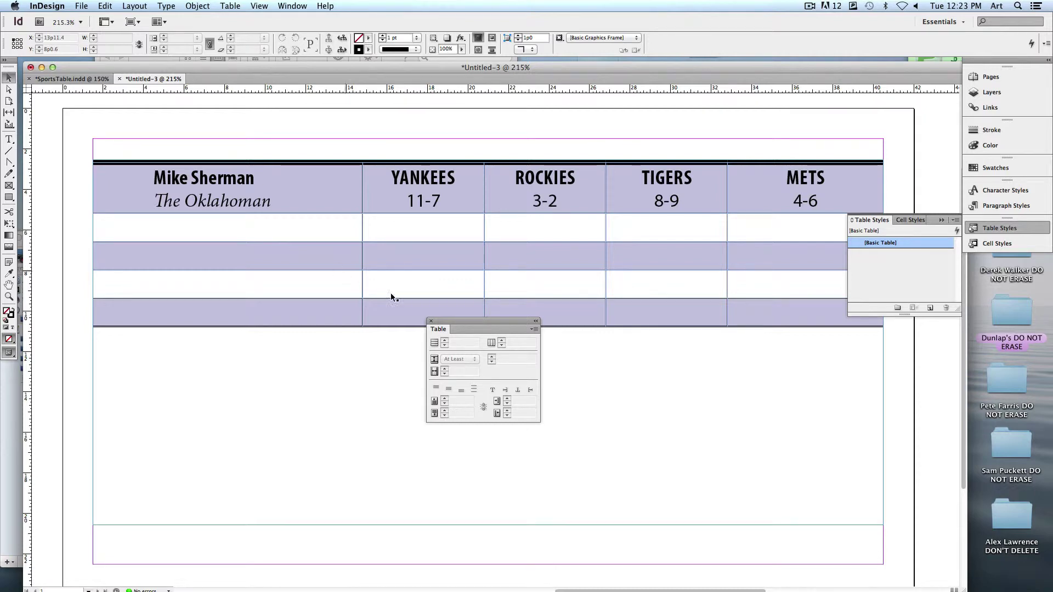
drag(462, 322, 974, 335)
Shorten the table's text frame to fit the table and drag it lower on the page.
click(515, 398)
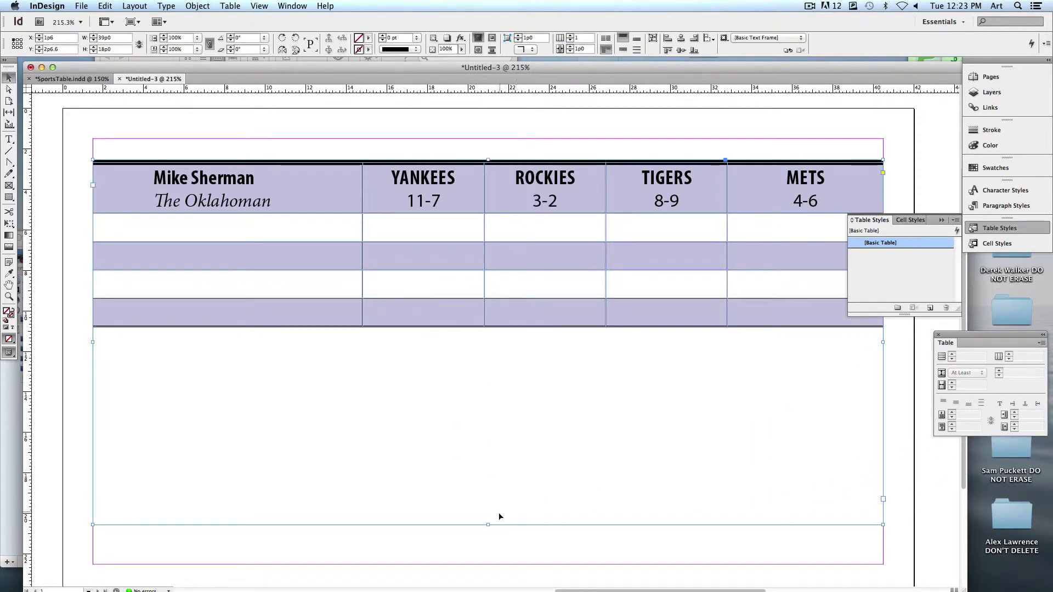
drag(488, 525, 476, 337)
drag(466, 217, 470, 354)
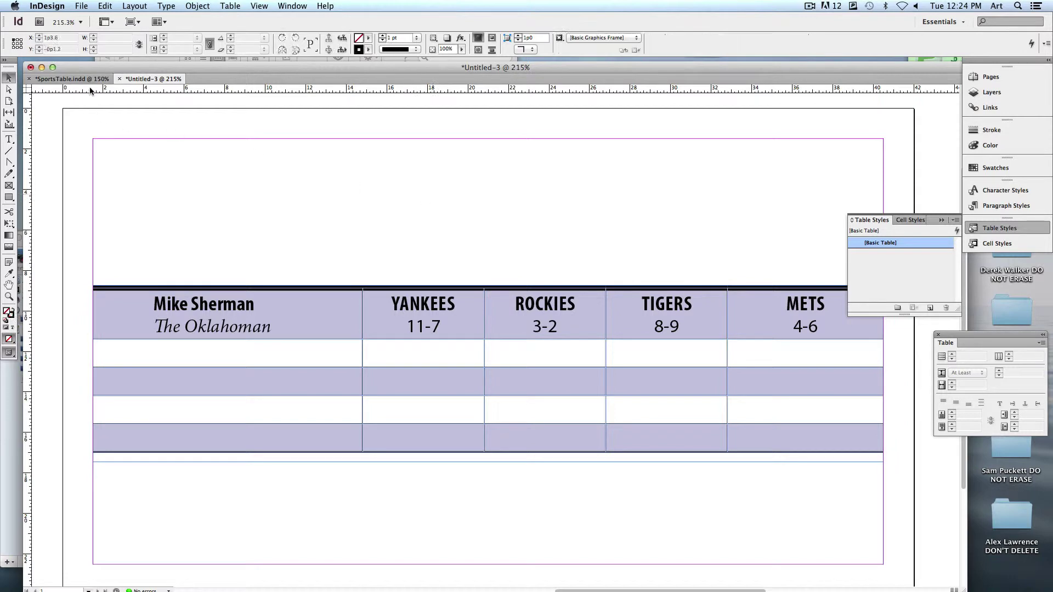
key(super+grave)
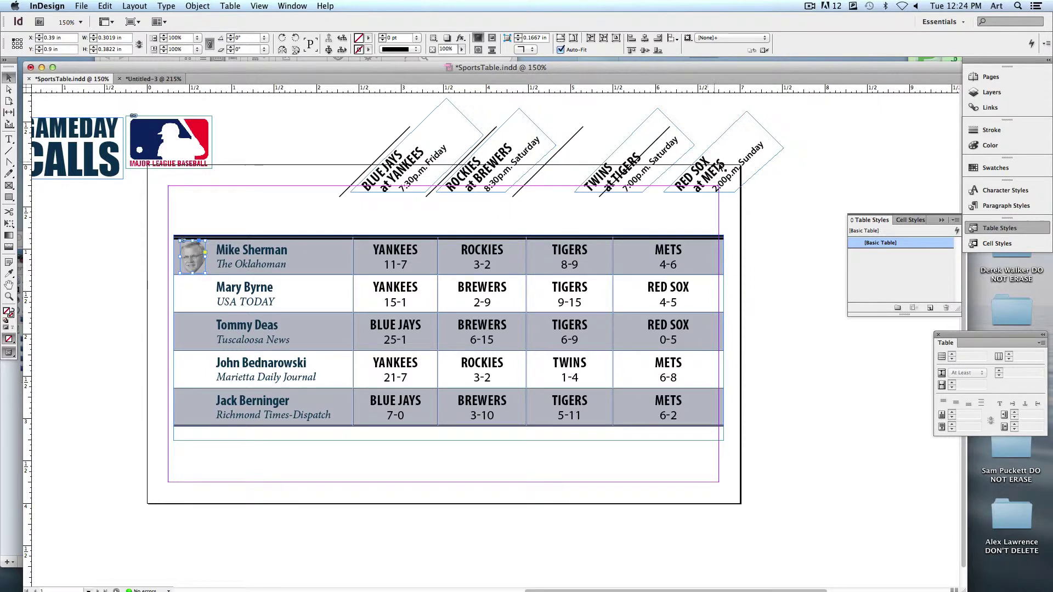
click(154, 79)
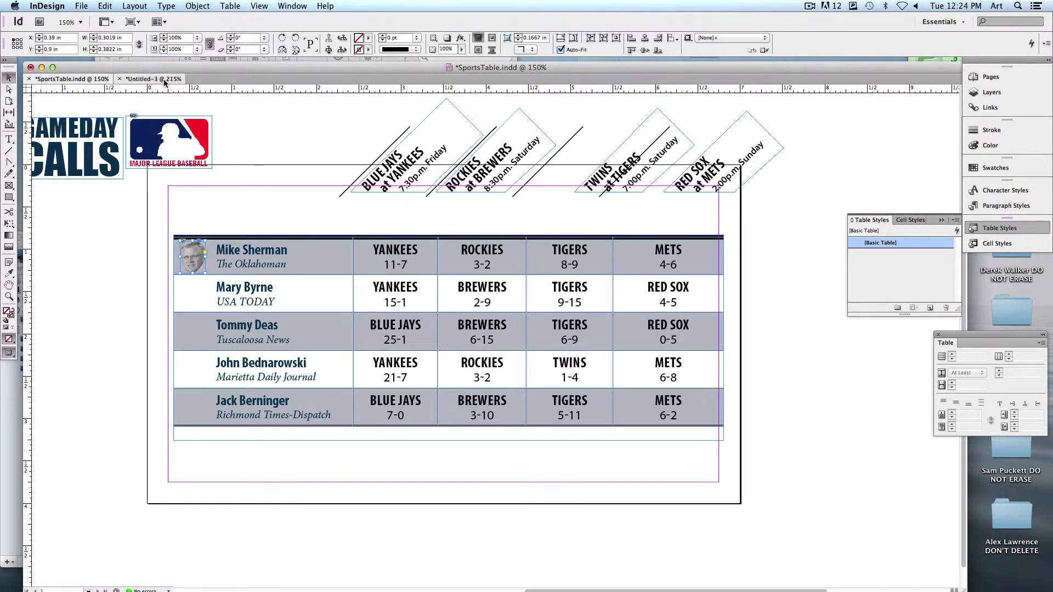
In Preview, draw a 0.5 pt diagonal line from the YANKEES column corner and duplicate it across the columns.
key(w)
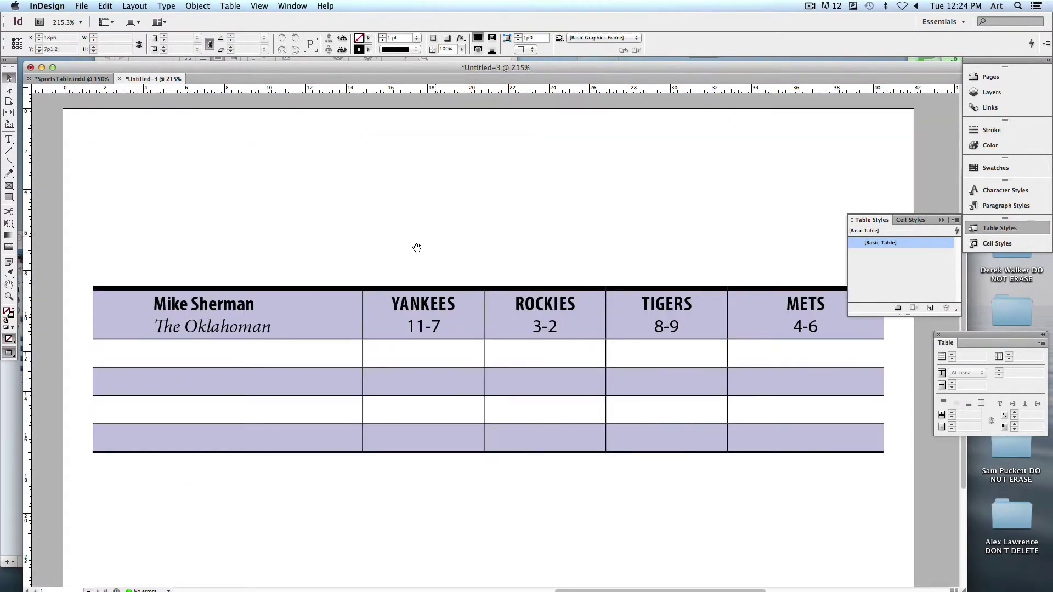
drag(417, 248, 288, 213)
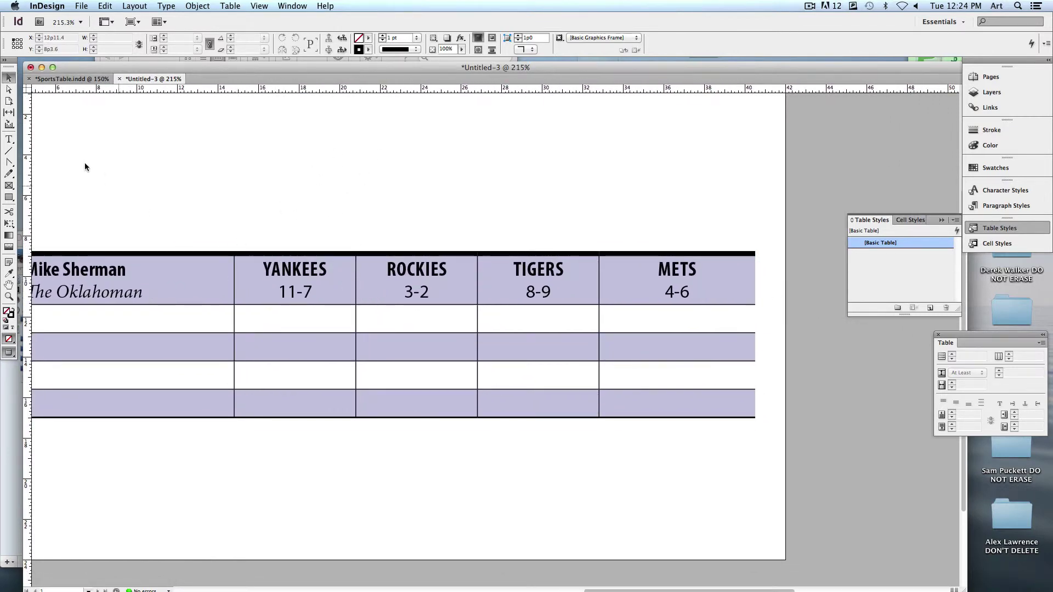
click(9, 151)
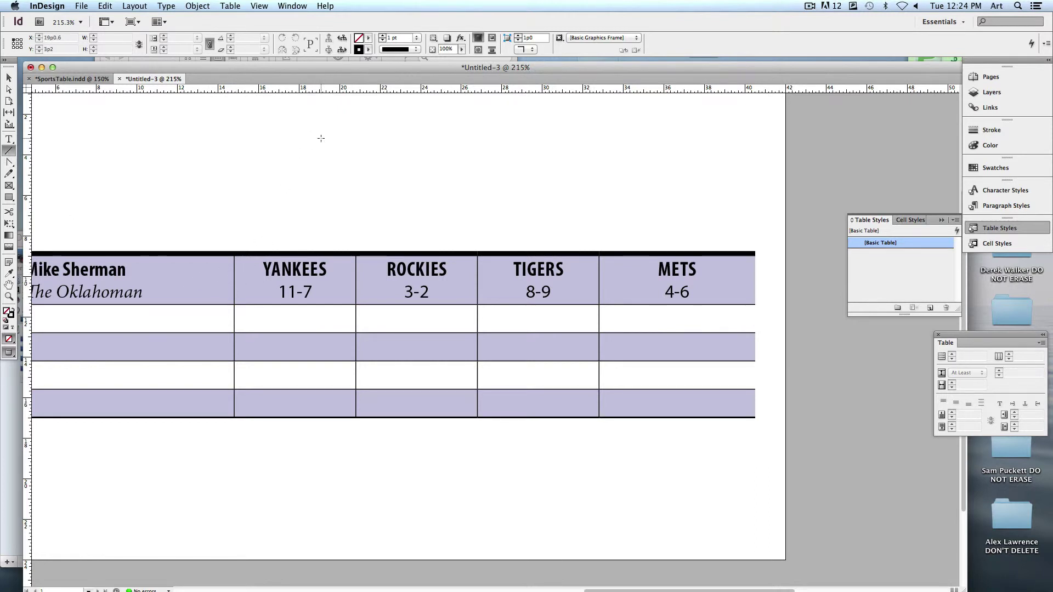
click(418, 37)
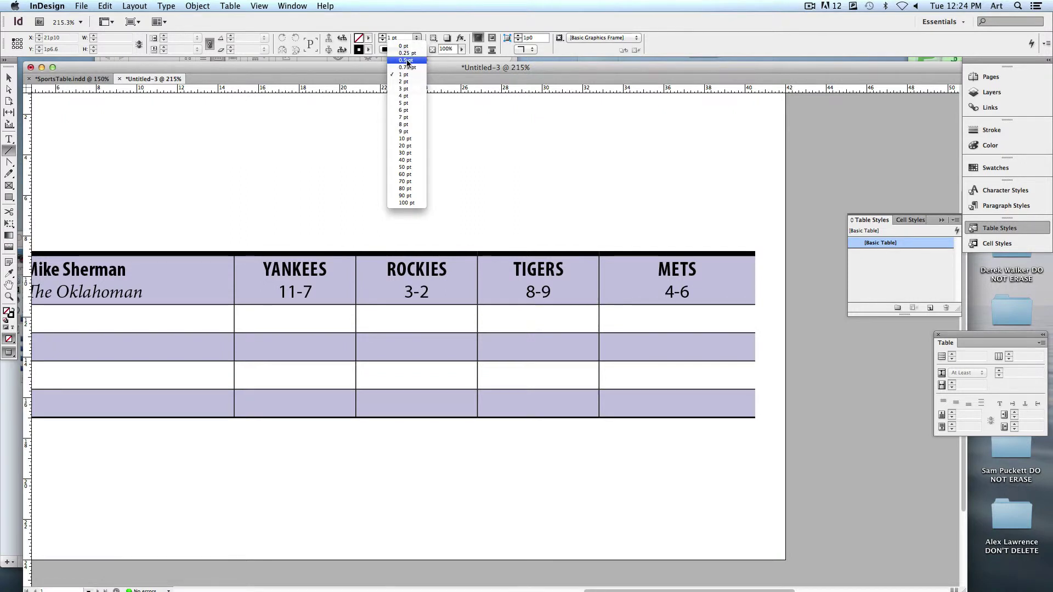
click(406, 59)
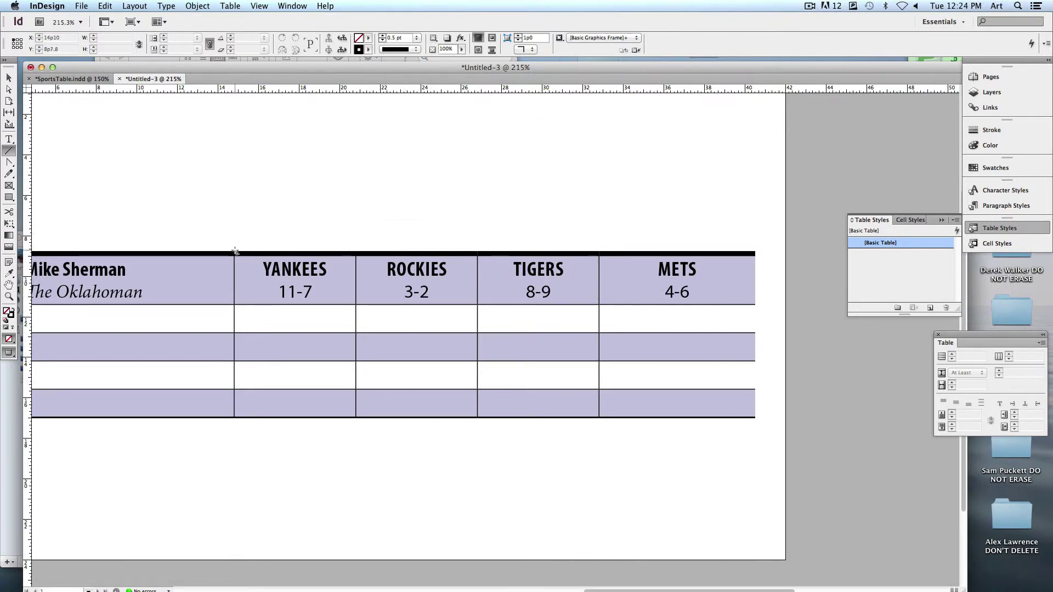
drag(236, 251, 404, 134)
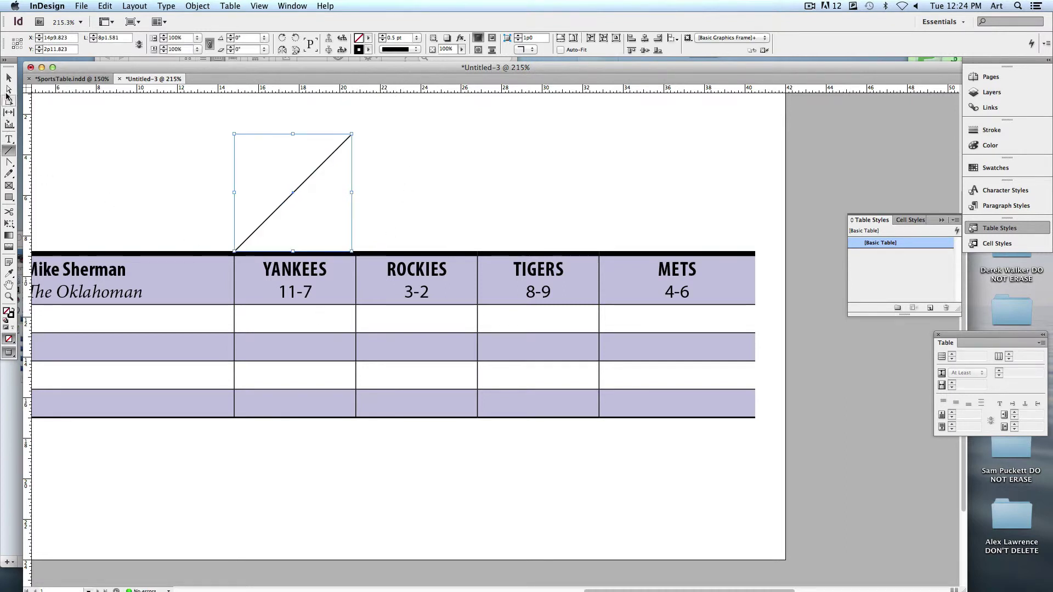
click(8, 80)
drag(302, 188, 660, 191)
click(748, 191)
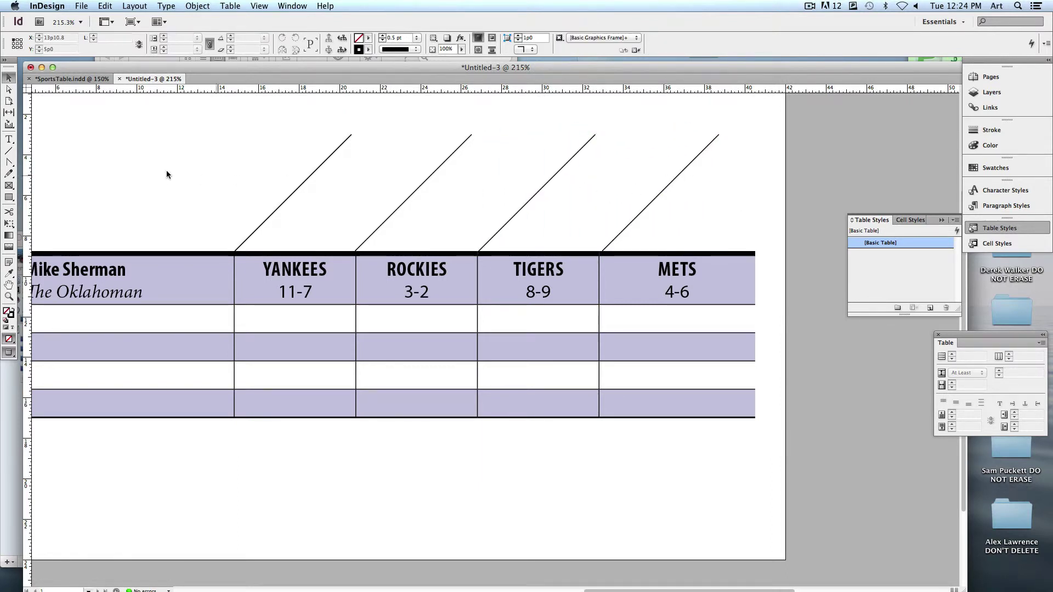
Create a three-line 'Blue Jays at Yankees 7:30 Friday' header frame set in Myriad Pro Bold.
key(t)
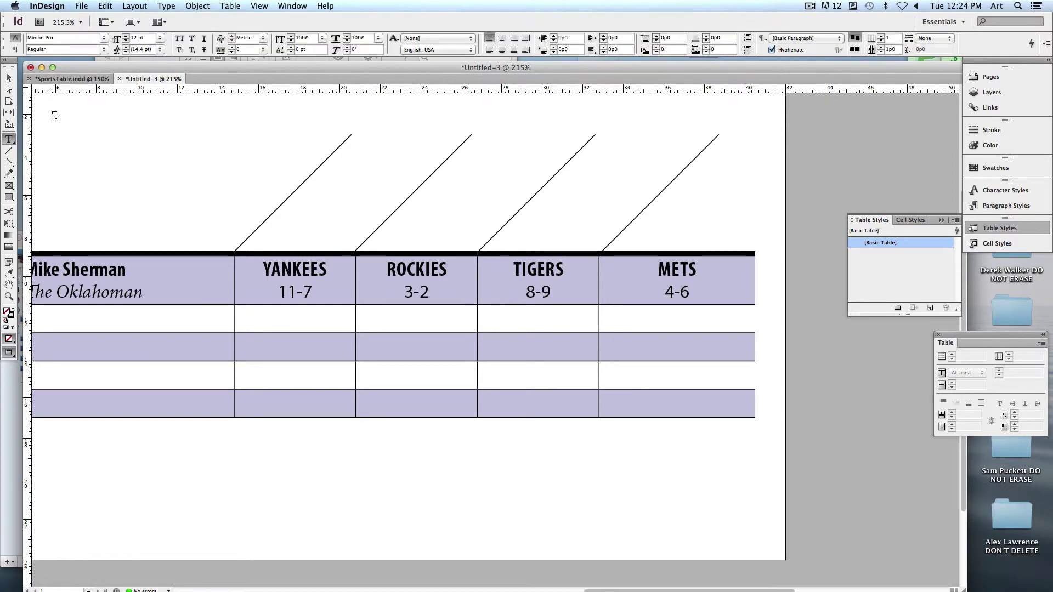
drag(57, 113, 239, 190)
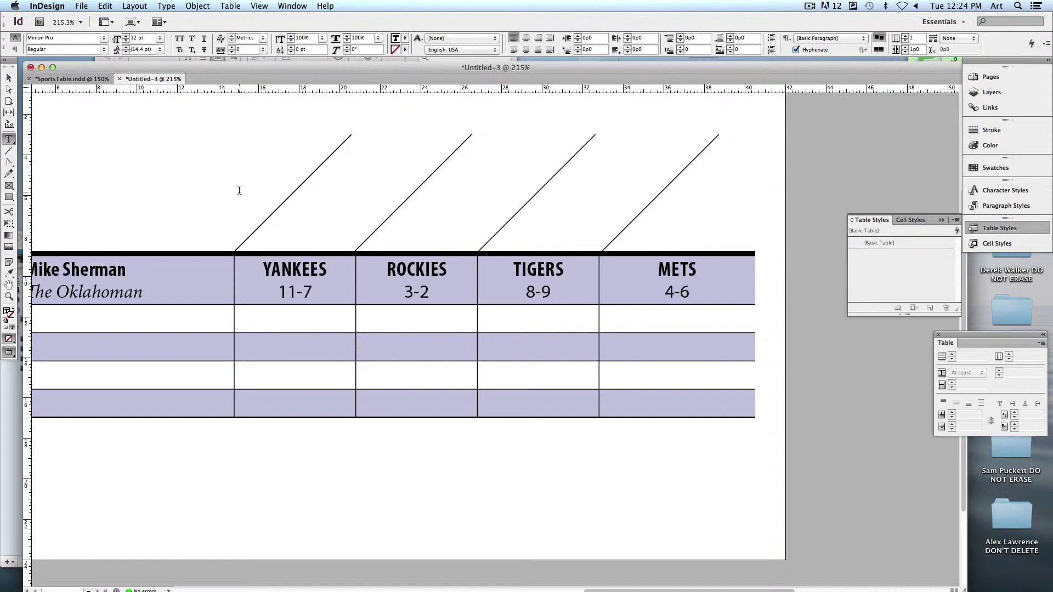
text(Blue Ja)
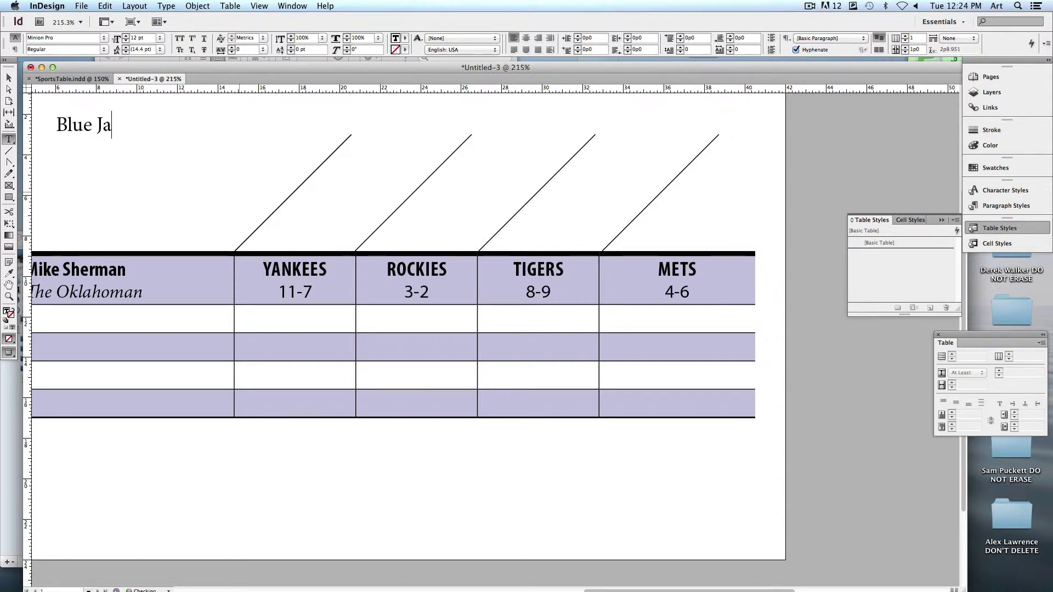
text(ys at)
key(Return)
text(at Yanke)
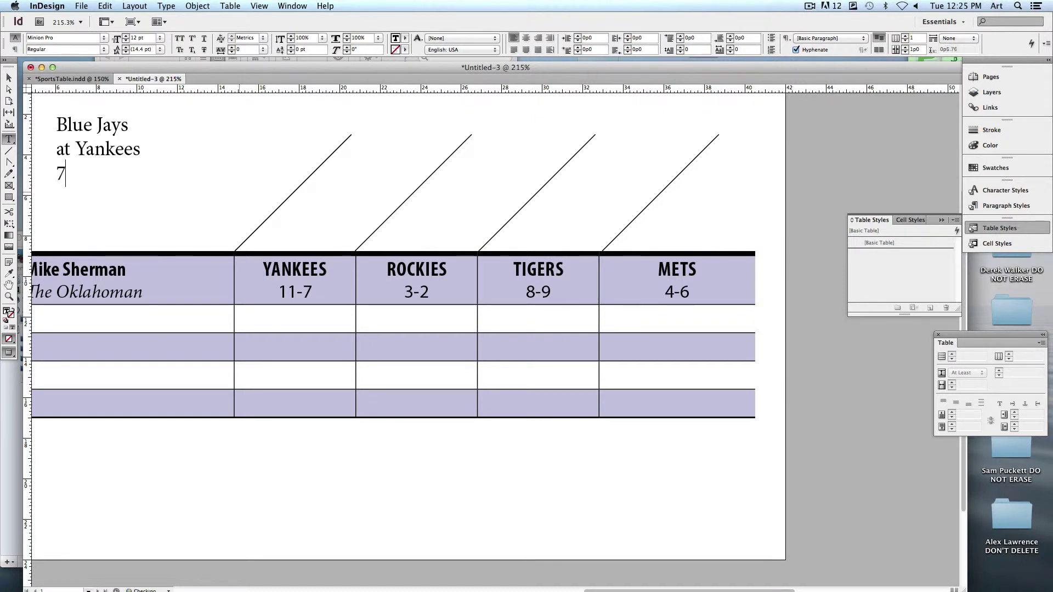
text(es)
key(Return)
text(7:30 Friday)
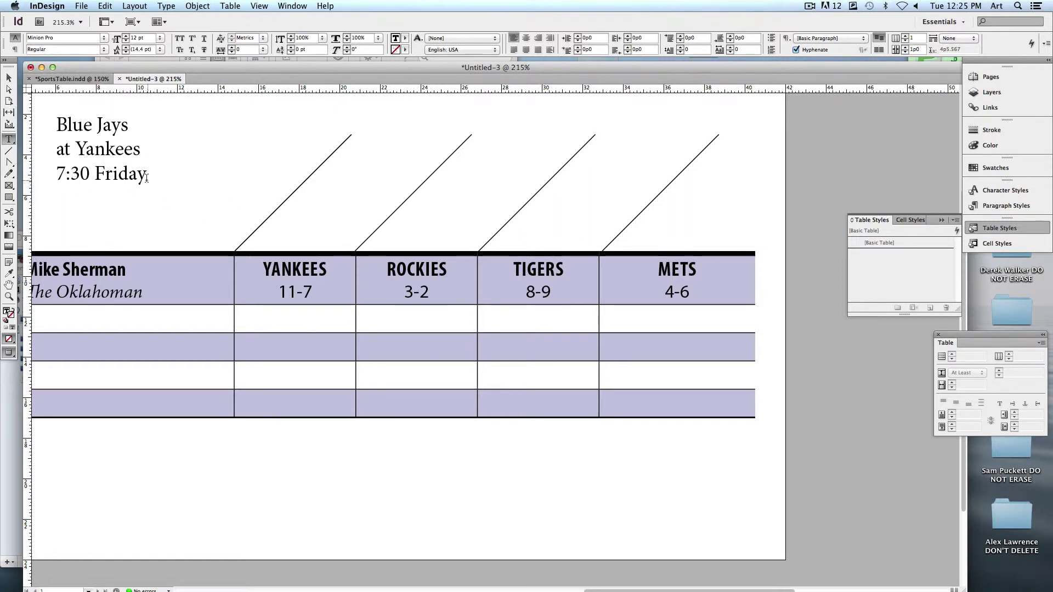
drag(146, 178, 11, 124)
click(103, 38)
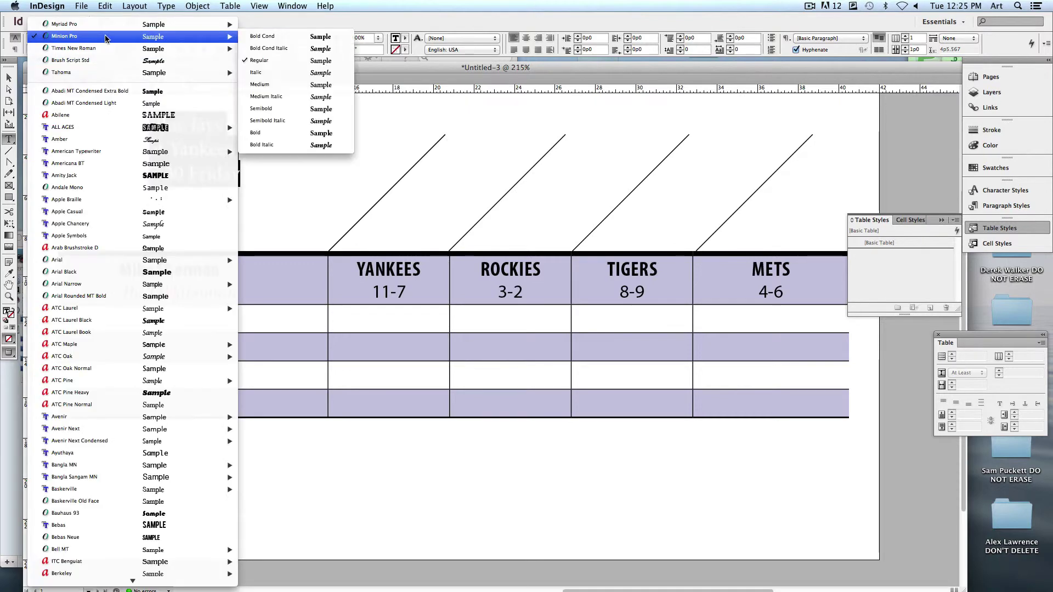
click(274, 121)
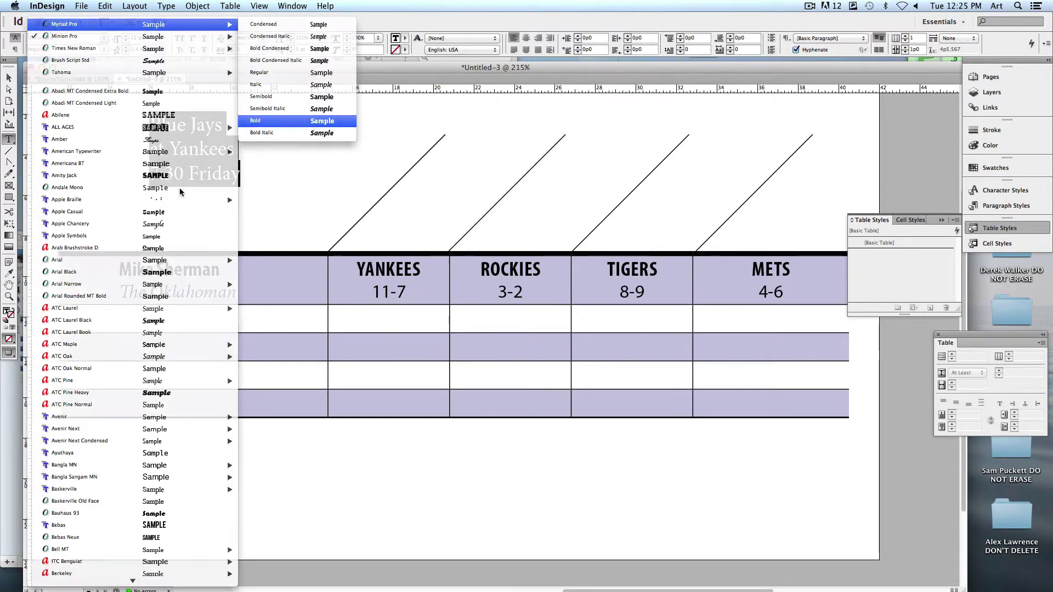
Move the header over the diagonal lines and rotate it 45° between the first two diagonals.
key(Escape)
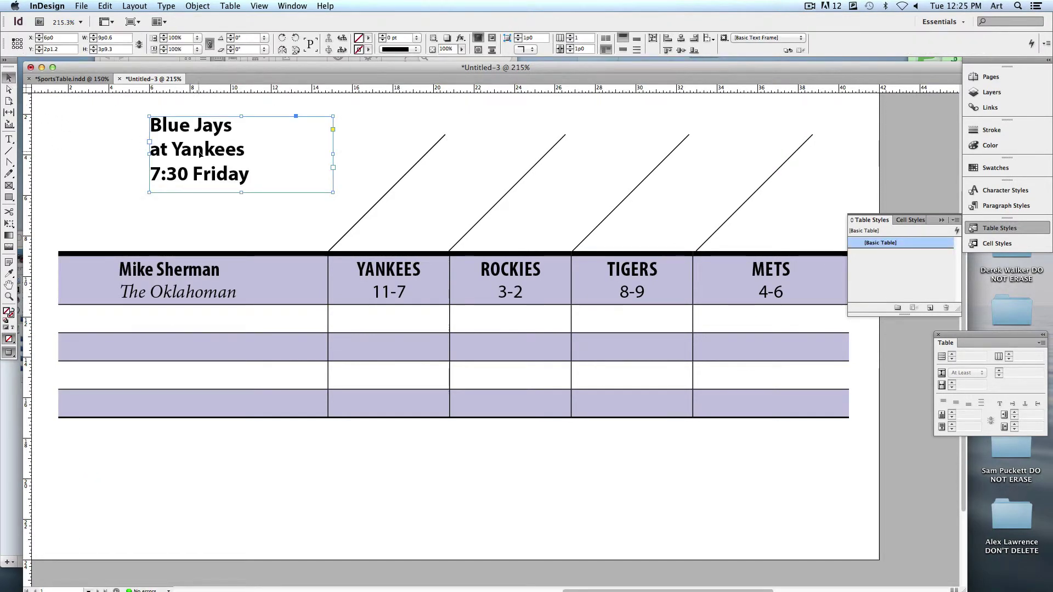
drag(199, 154, 462, 185)
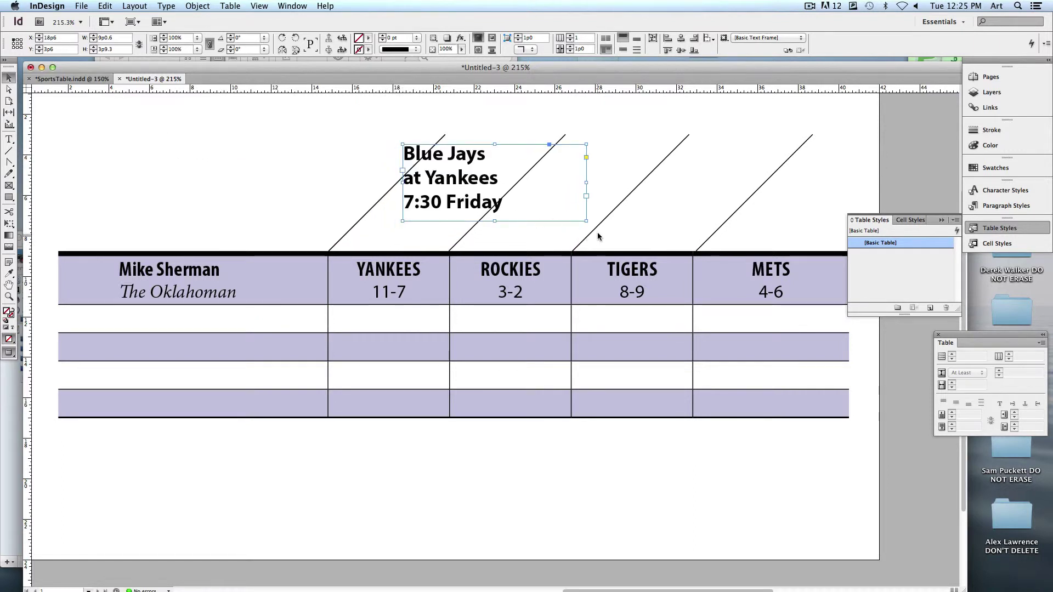
drag(598, 236, 598, 141)
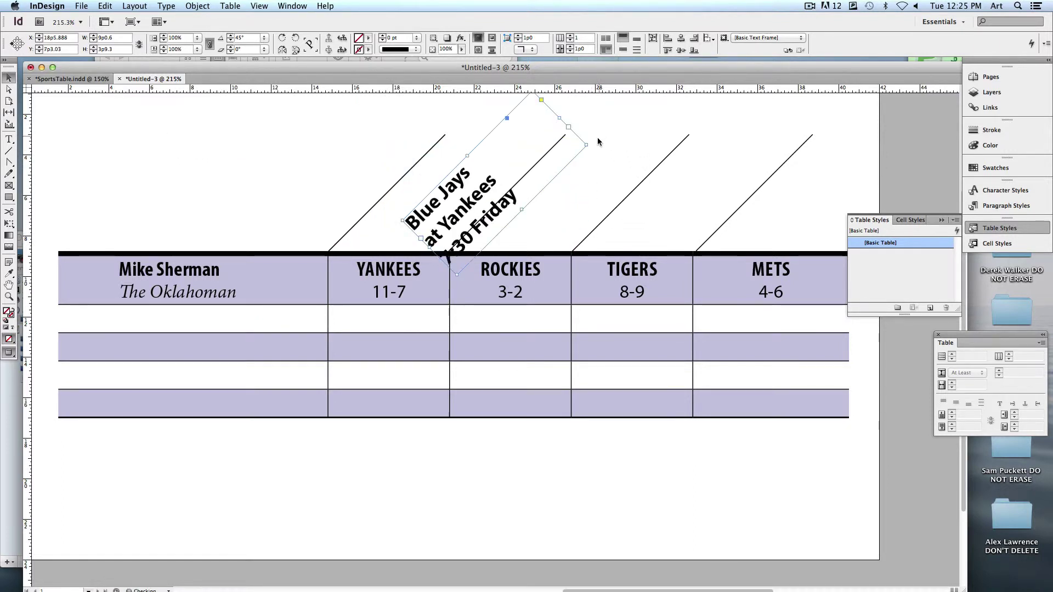
drag(466, 209, 435, 199)
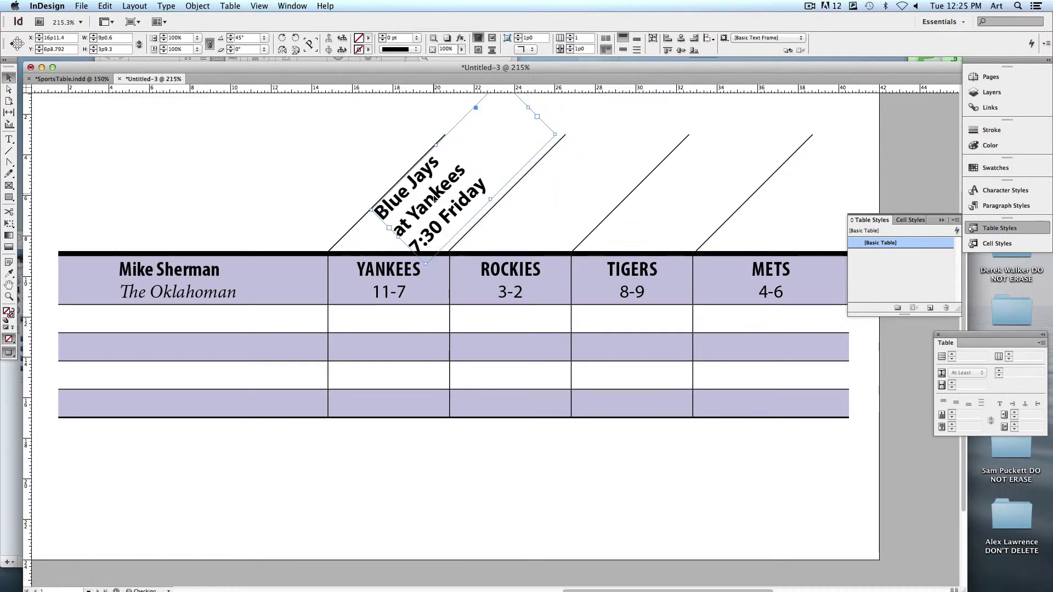
Set the label text to 9 pt, narrow its frame and slide it into the first diagonal column.
double_click(435, 199)
key(super+a)
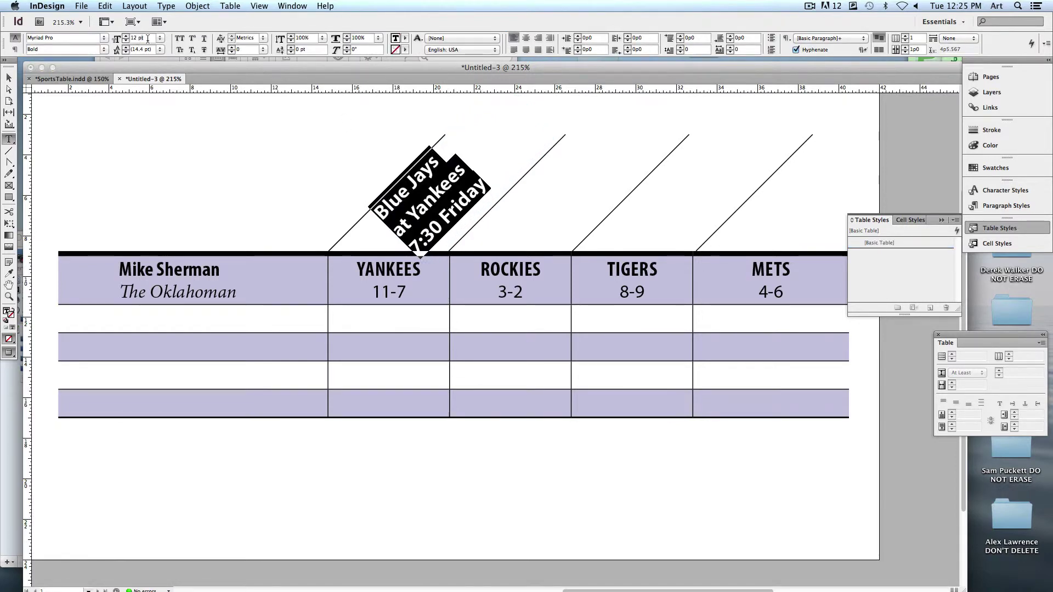
text(9)
key(Return)
click(8, 78)
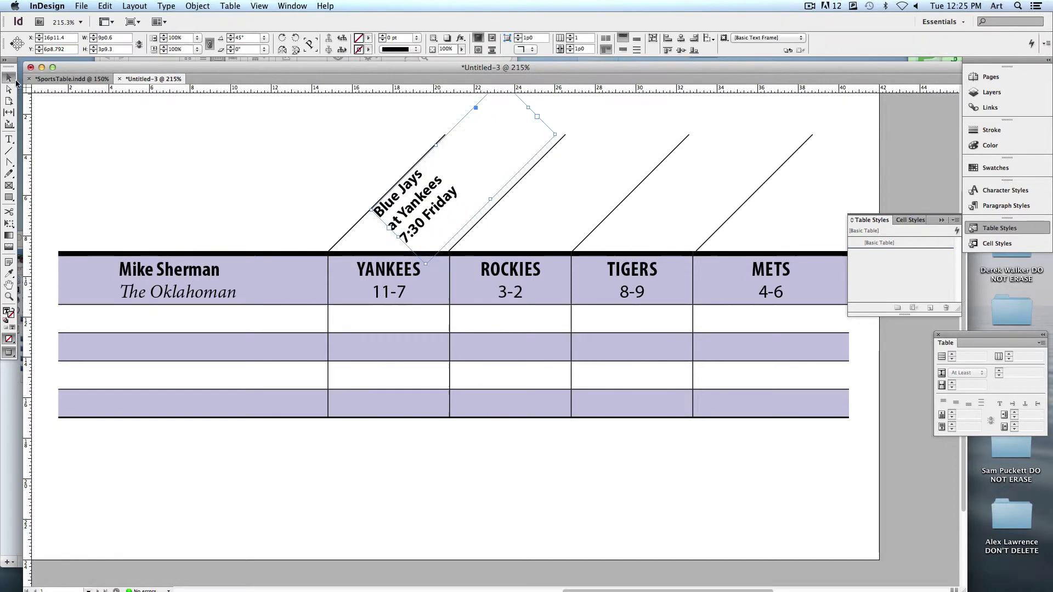
drag(491, 202, 480, 191)
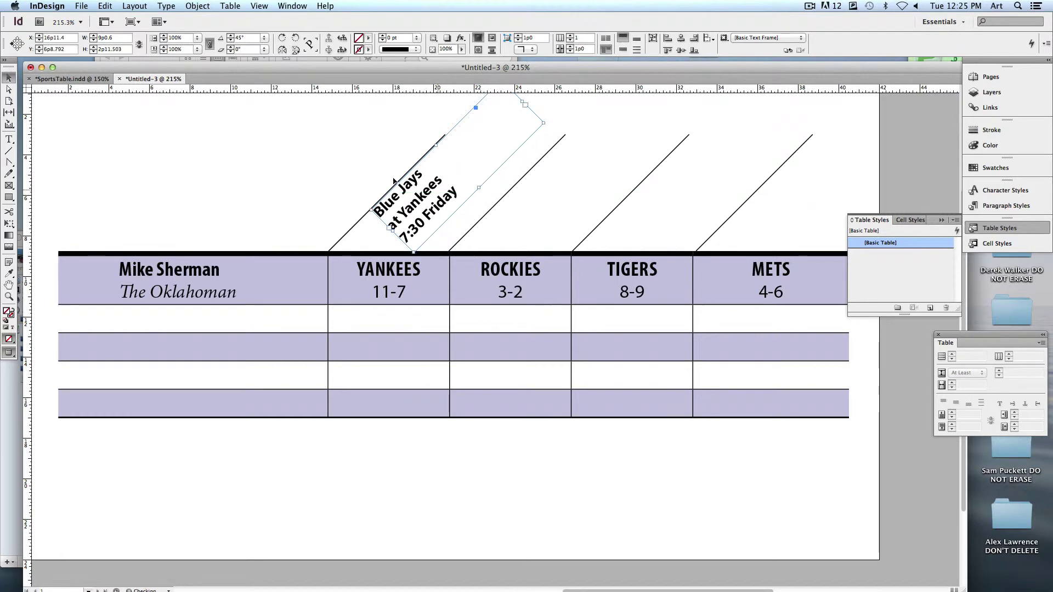
key(super+shift+a)
drag(419, 205, 441, 203)
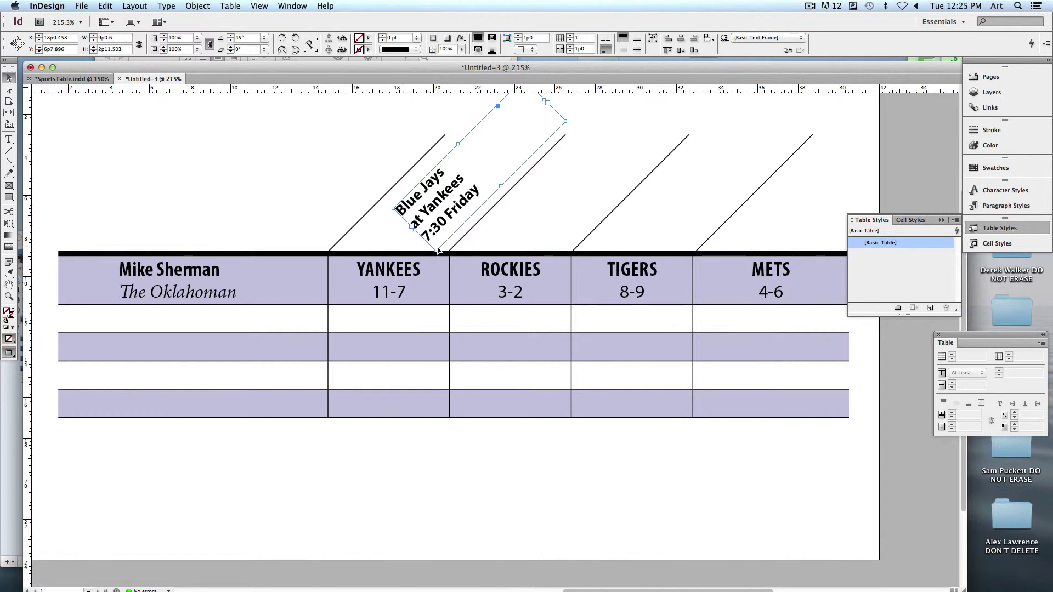
In SportsTable.indd, lower the four rotated game headers onto the table's header row.
click(274, 220)
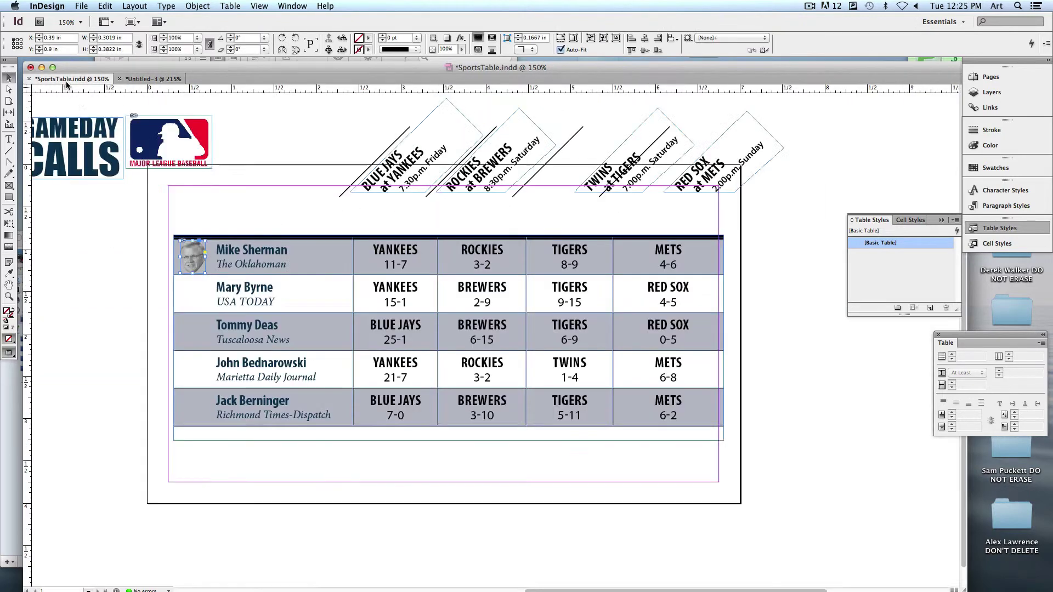
click(63, 78)
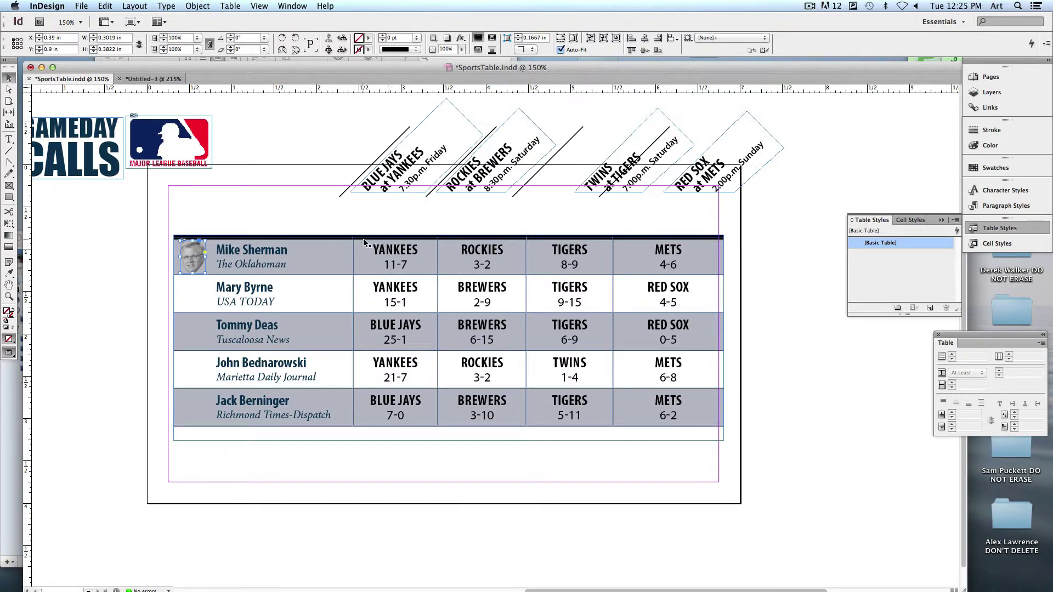
drag(334, 187, 788, 96)
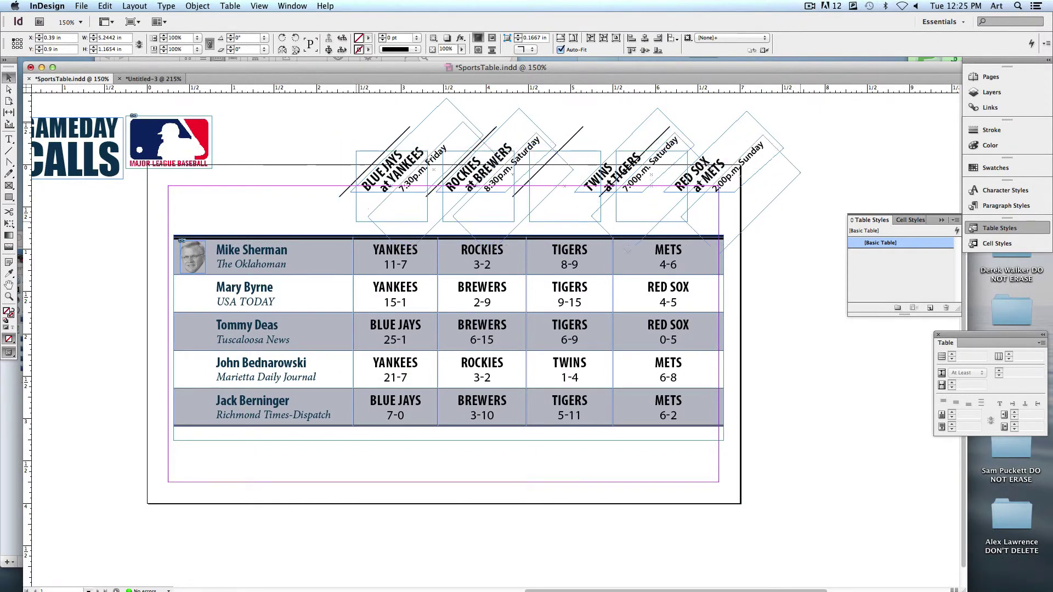
drag(423, 151, 437, 188)
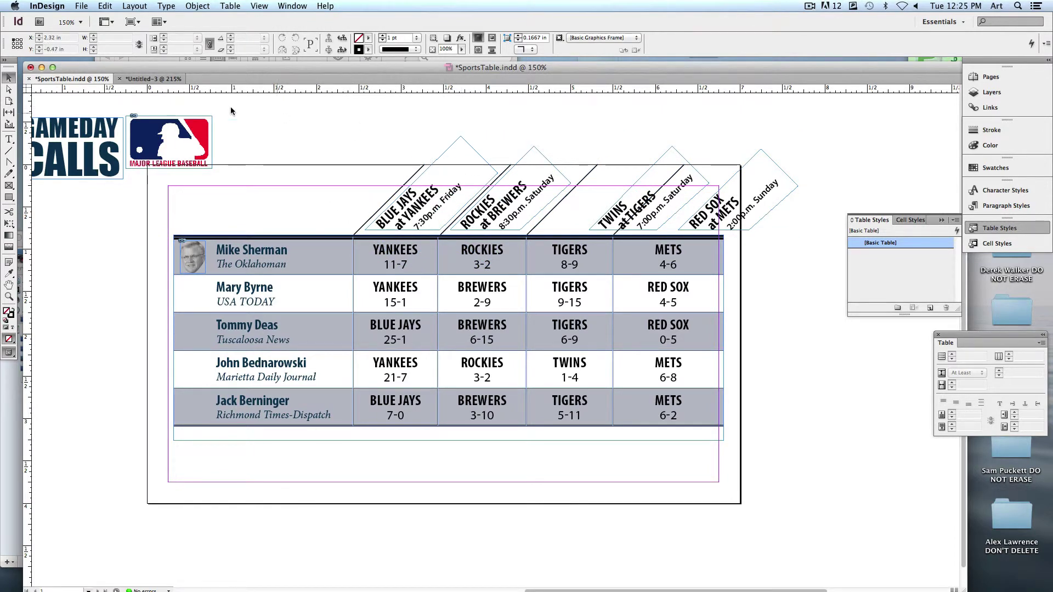
Reshape the Blue Jays label's frame corners with the Direct Selection tool in Untitled-3.
click(154, 78)
click(442, 199)
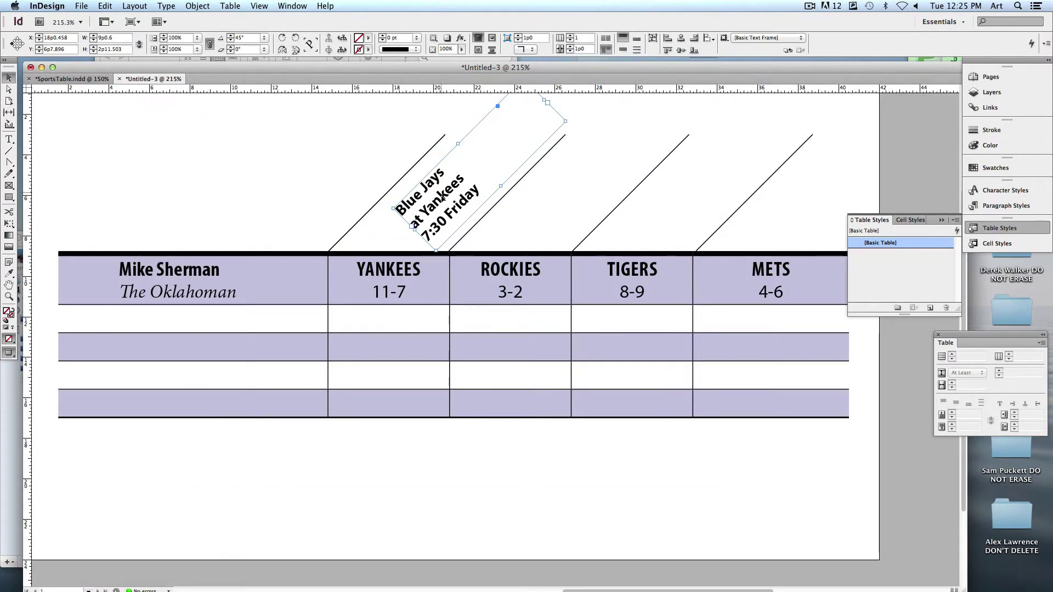
click(9, 90)
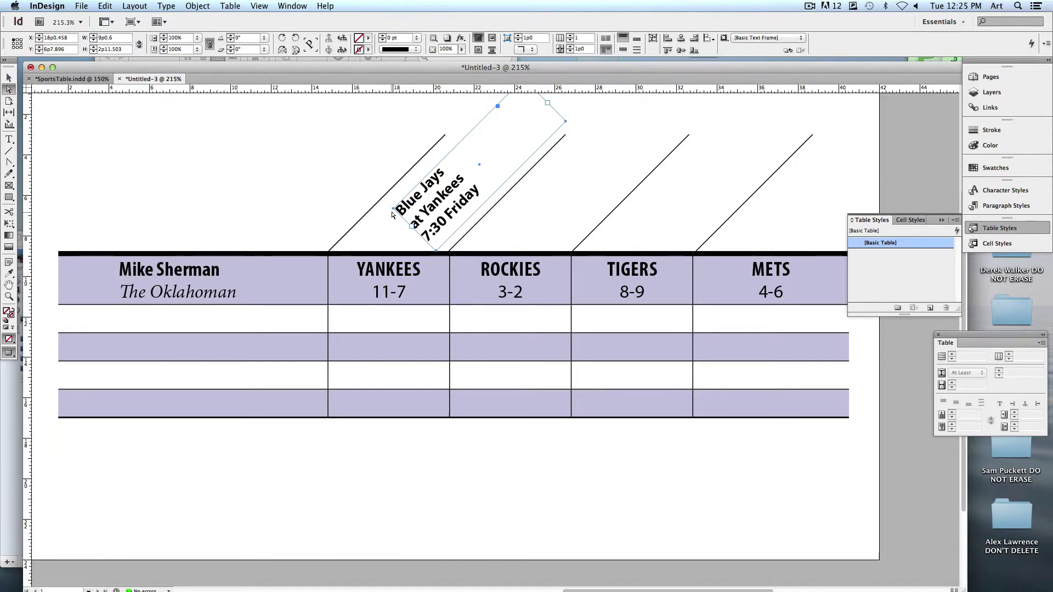
drag(394, 213, 351, 248)
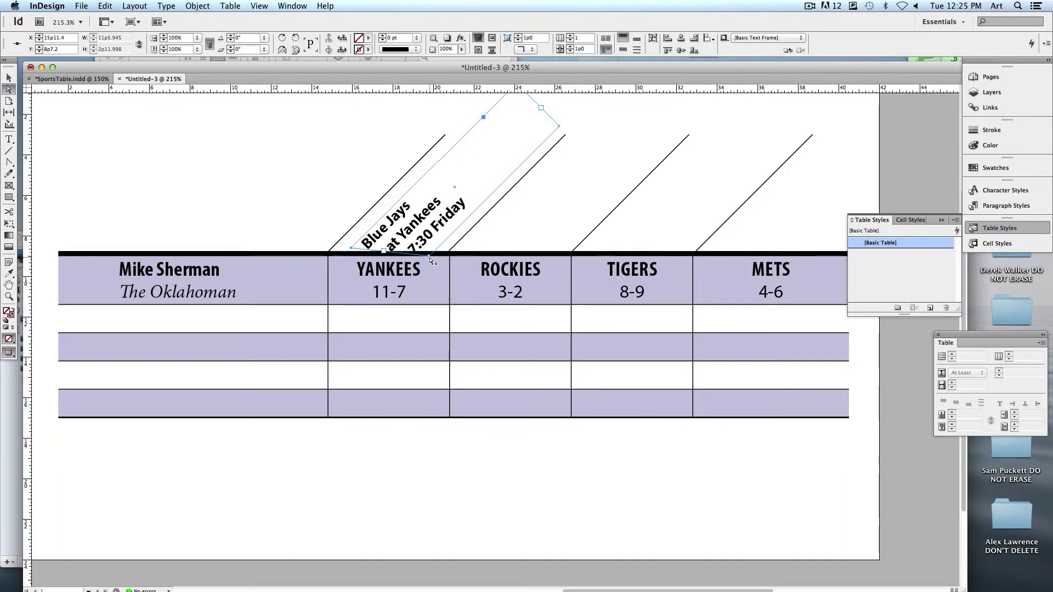
drag(437, 256, 443, 247)
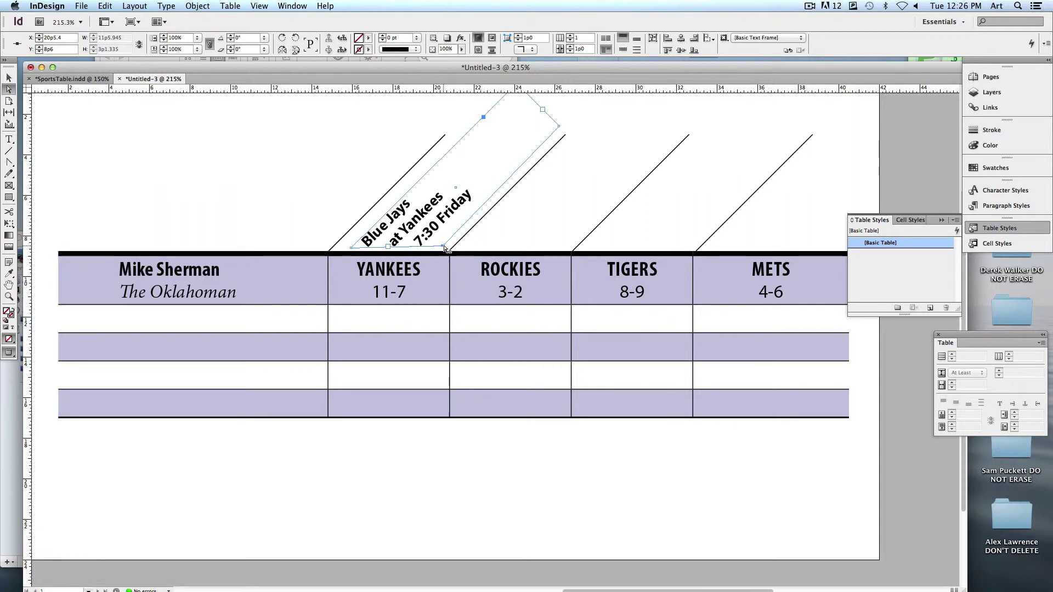
drag(443, 247, 444, 249)
drag(352, 248, 384, 248)
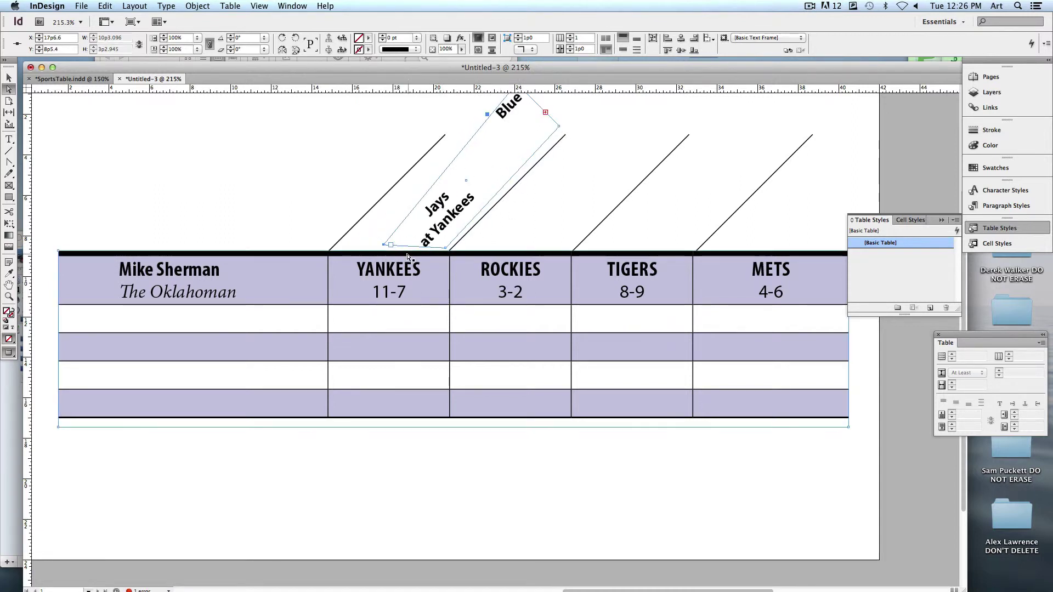
key(super+z)
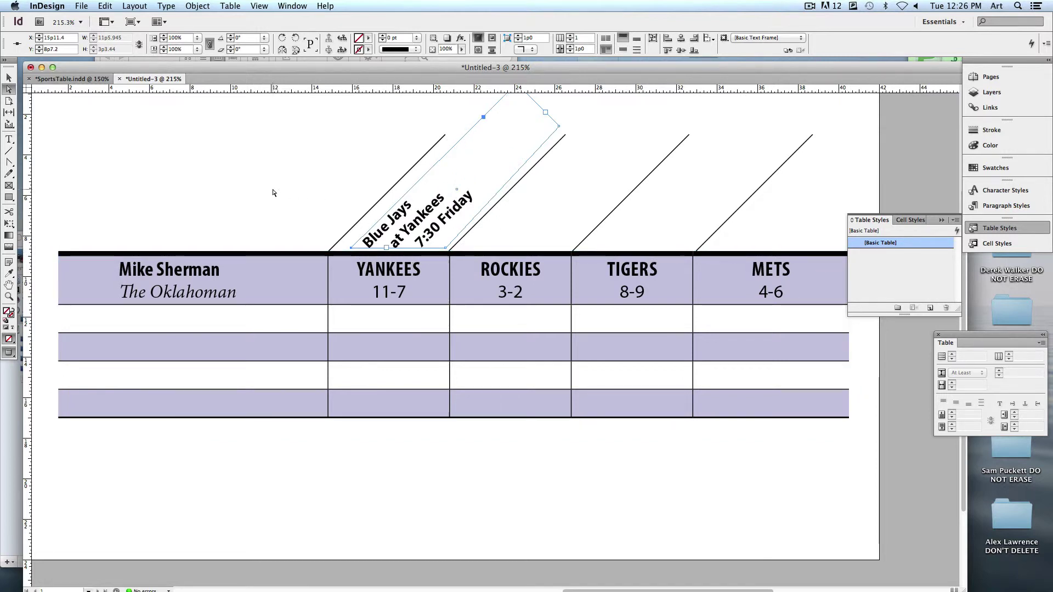
Duplicate the label into the ROCKIES, TIGERS and METS diagonal columns.
click(273, 192)
key(v)
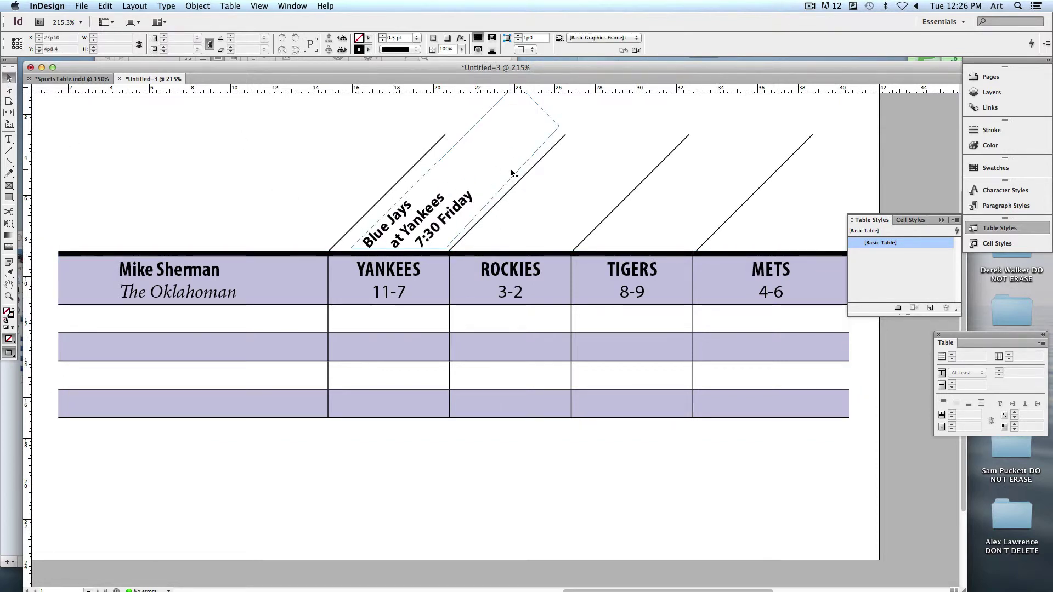
drag(446, 220, 766, 229)
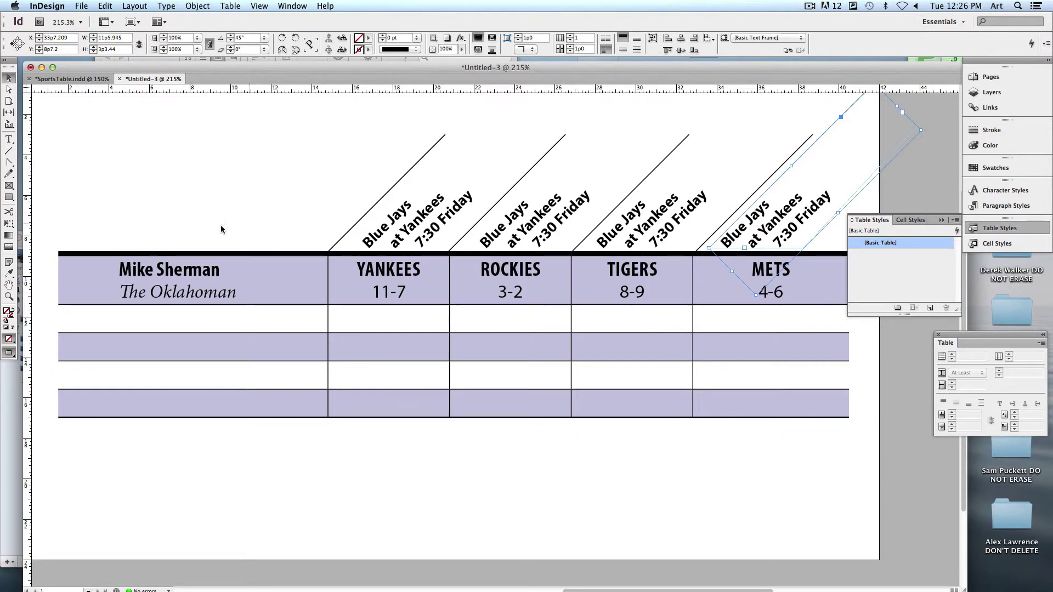
Reduce the first label's 7:30 Friday line to 6 pt.
click(9, 139)
triple_click(439, 225)
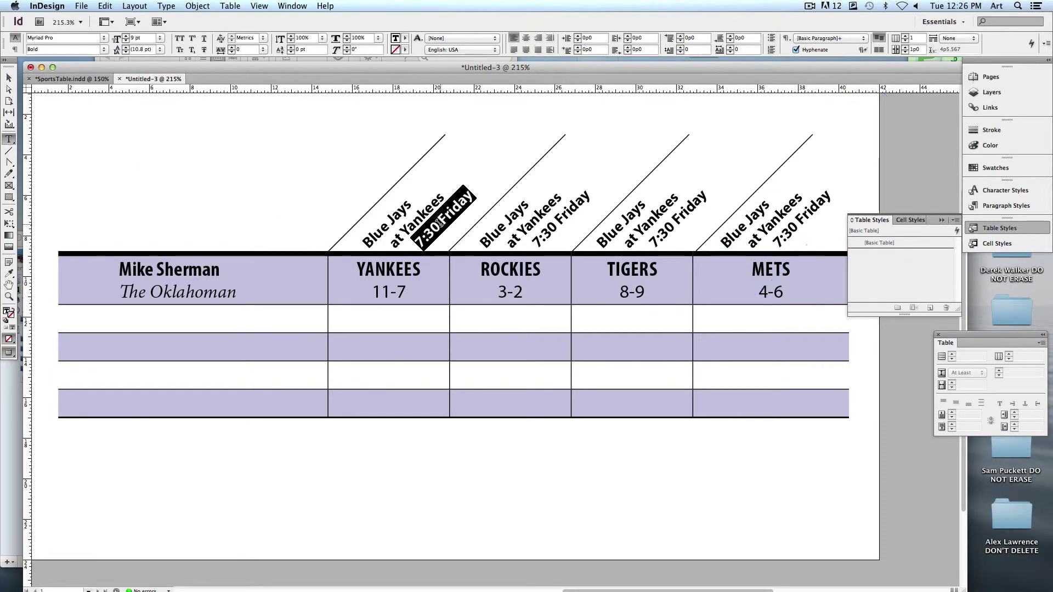
click(141, 37)
key(Down)
key(Down)
key(Down)
click(9, 77)
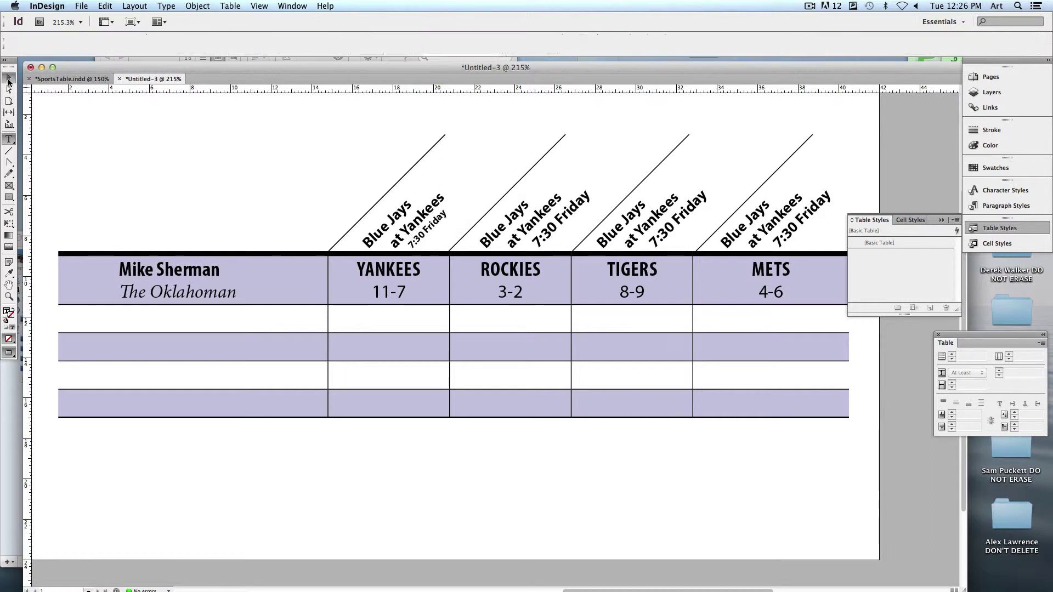
click(292, 230)
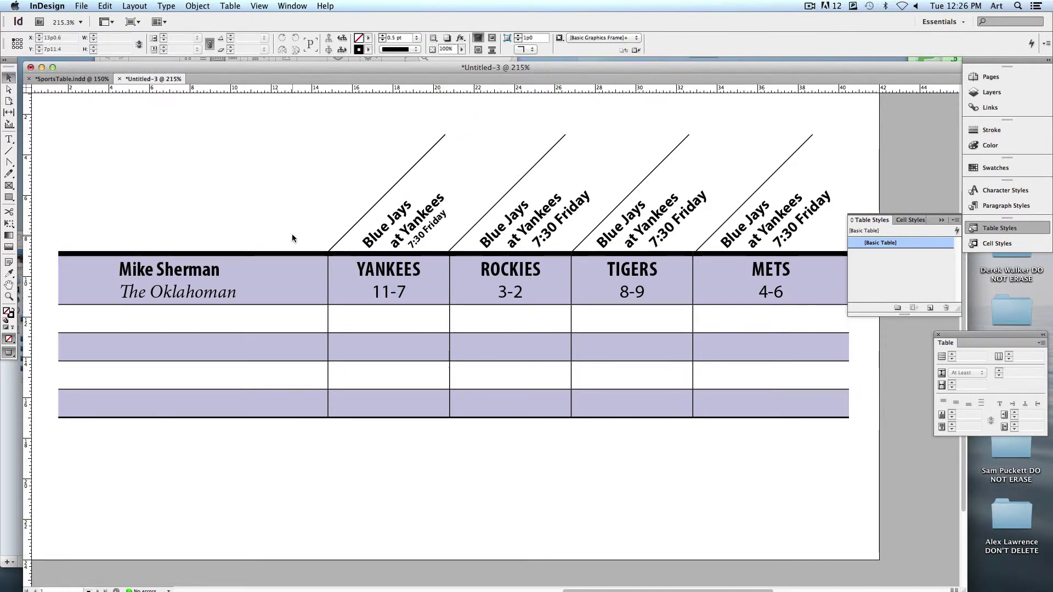
drag(299, 210, 296, 259)
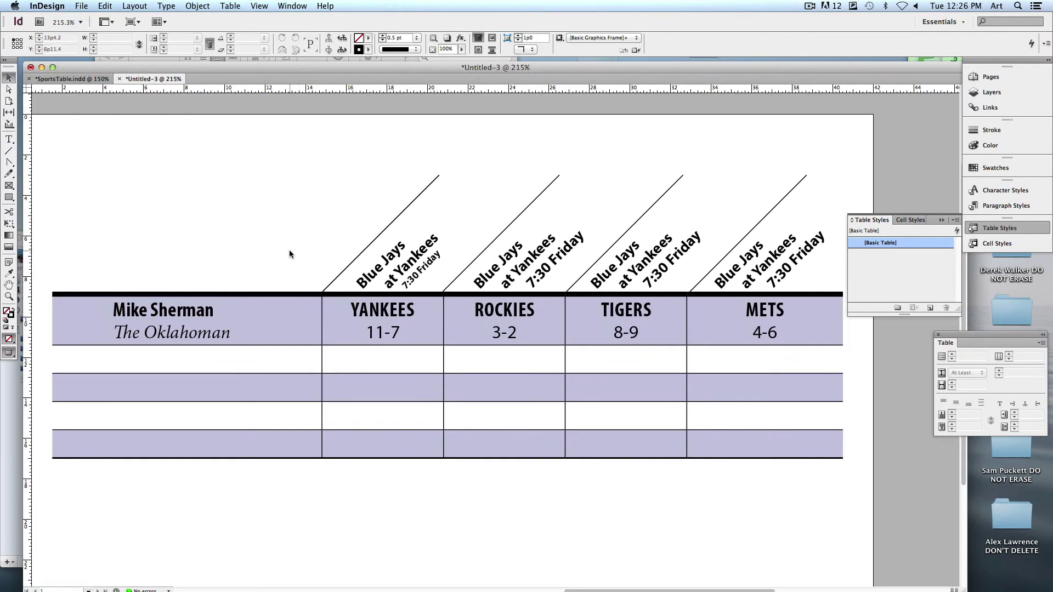
In SportsTable.indd, move the GAMEDAY CALLS logo group into the table's top-left corner.
click(77, 79)
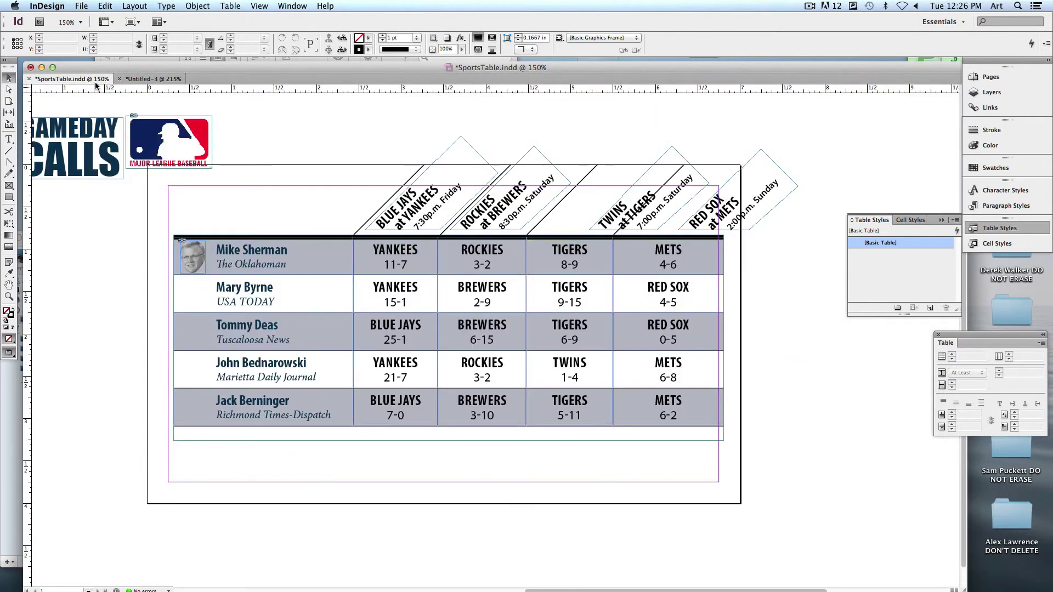
drag(183, 130, 343, 183)
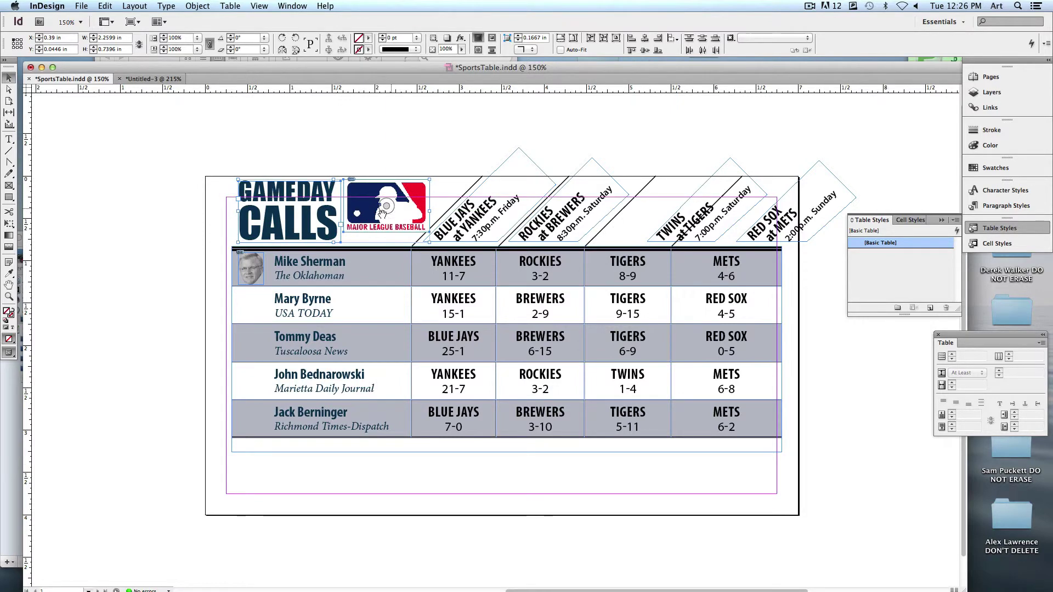
click(398, 139)
drag(398, 138, 308, 117)
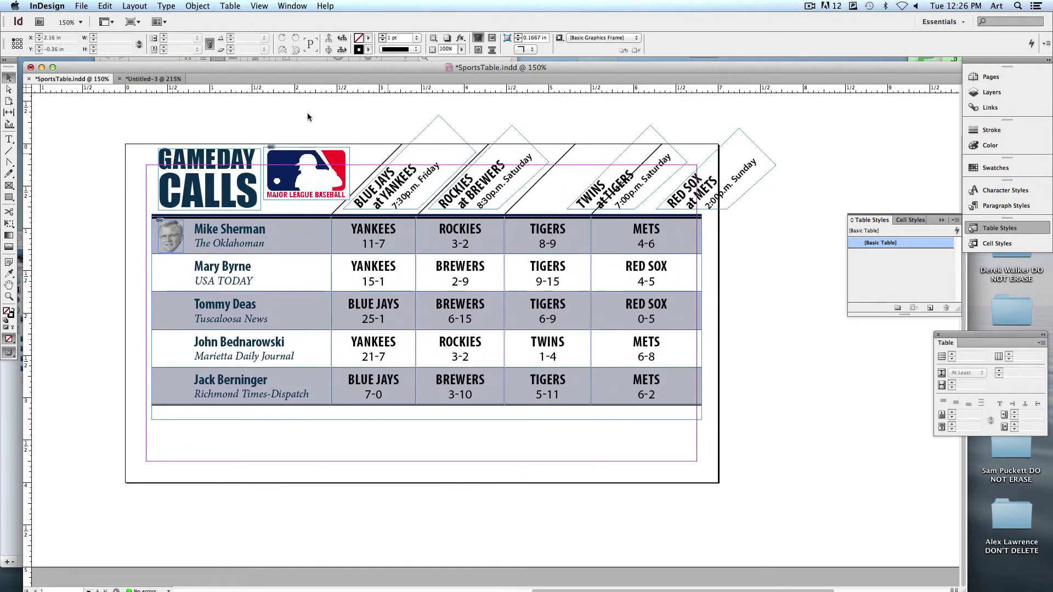
click(157, 78)
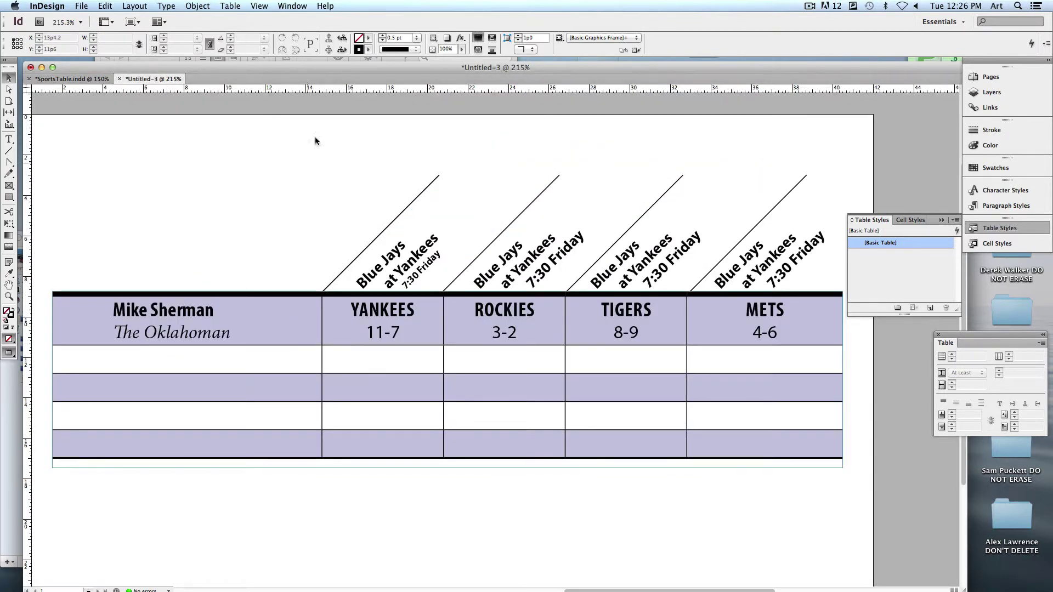
Check the stroke colour options, then inspect the first-row headshot in SportsTable.indd.
click(368, 37)
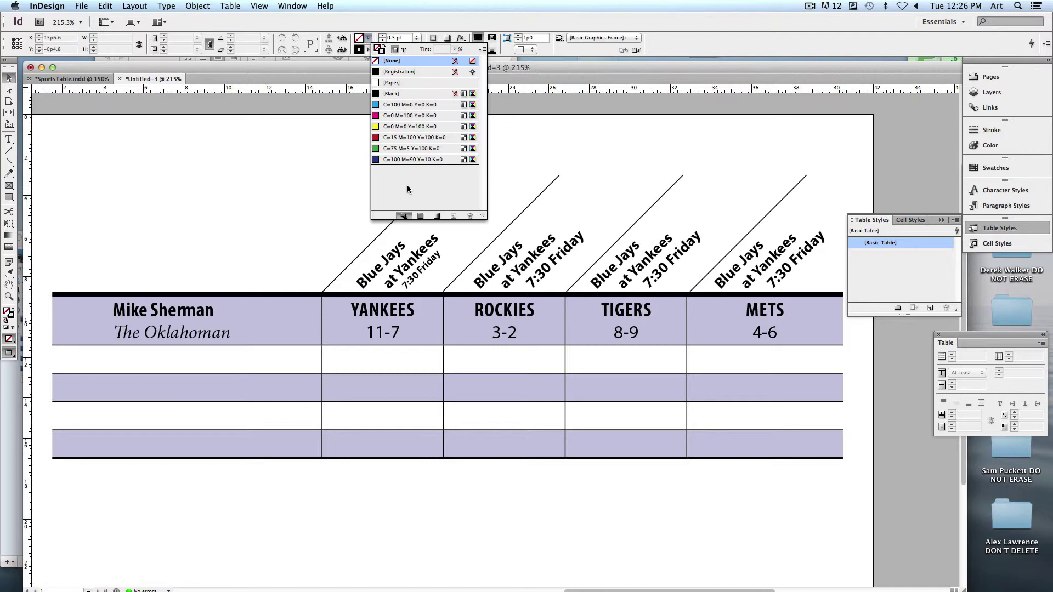
click(64, 82)
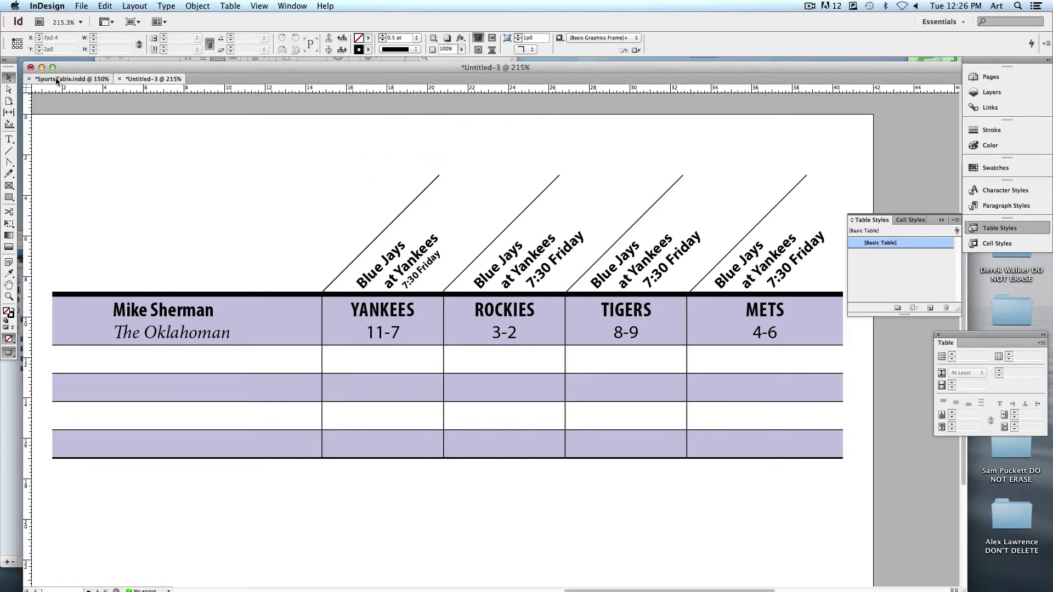
click(71, 78)
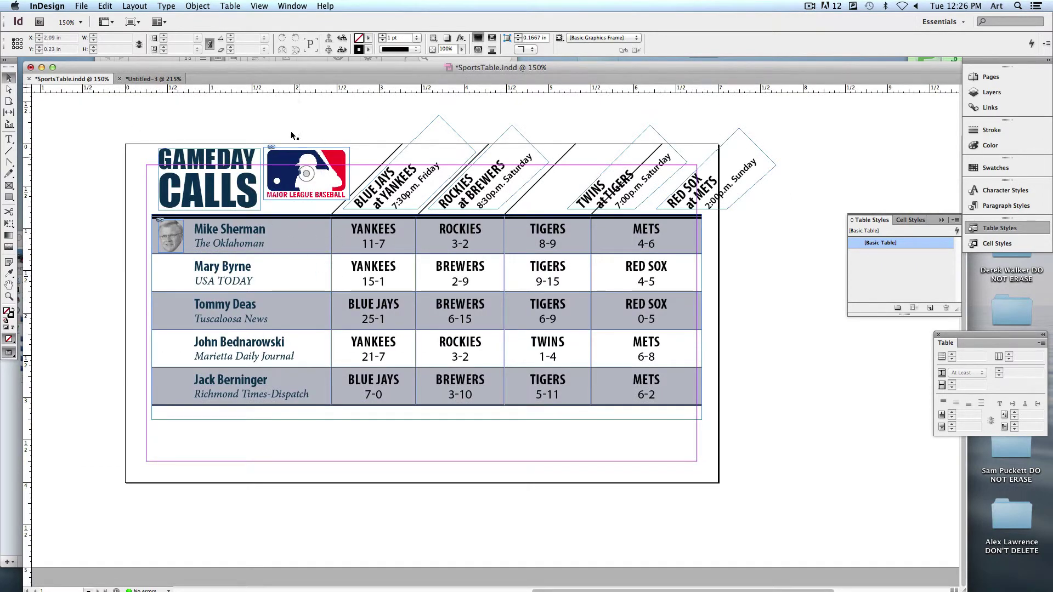
click(294, 98)
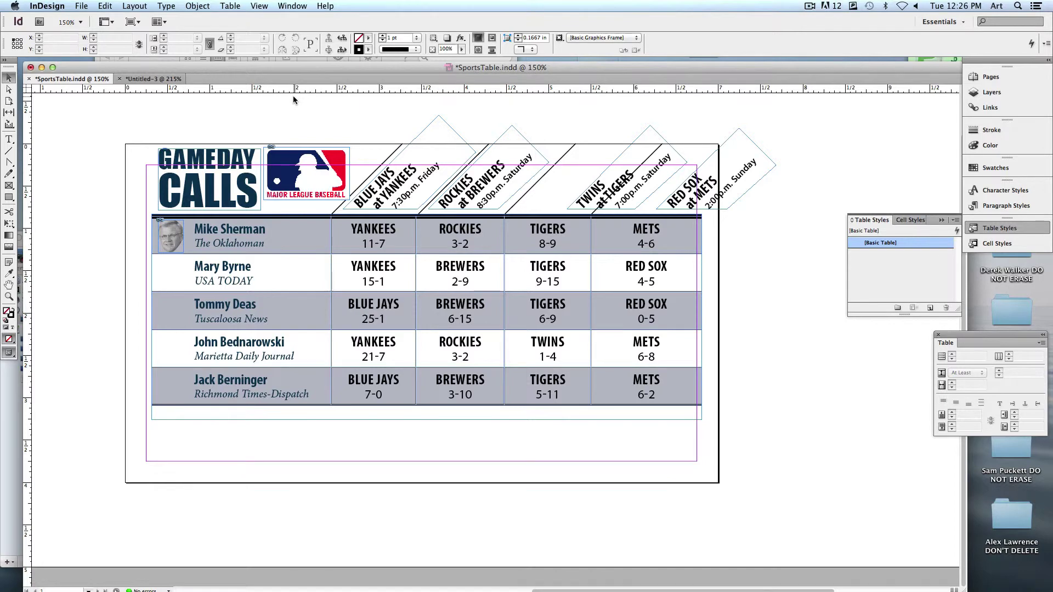
click(214, 99)
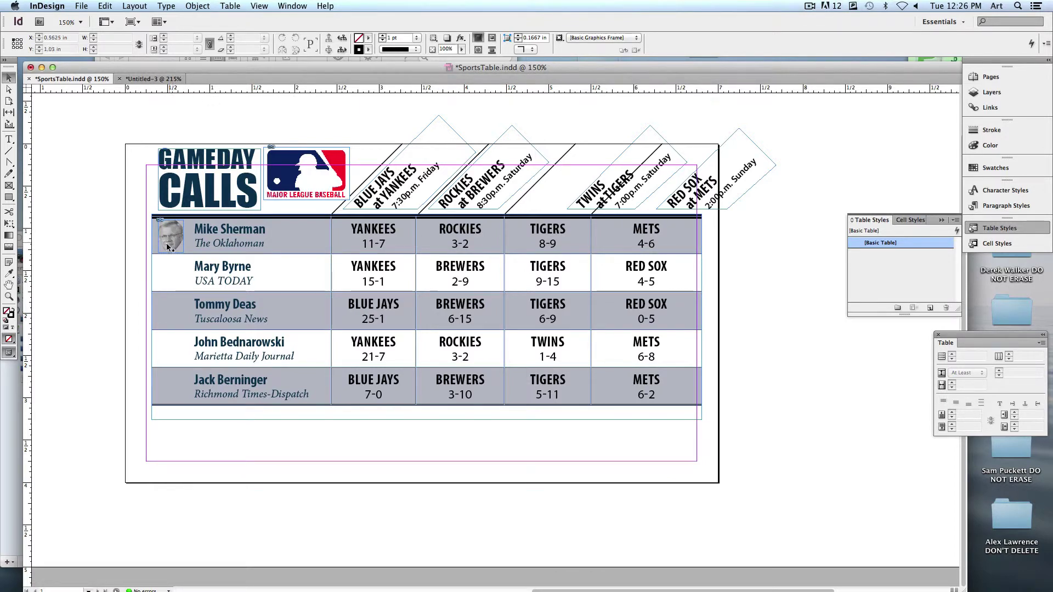
click(180, 242)
click(155, 79)
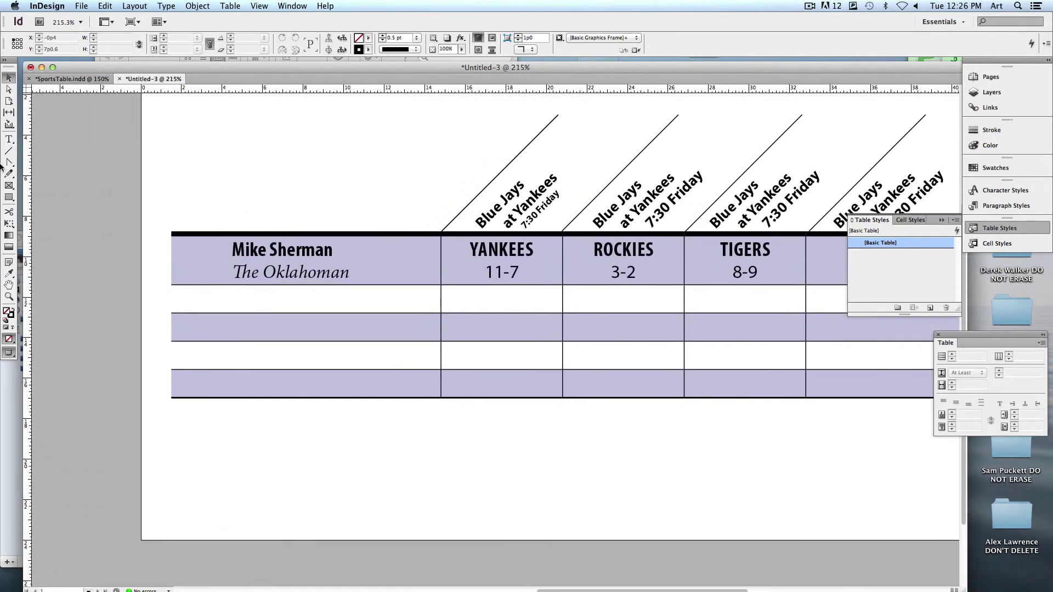
Draw a frame above the table, place the headshot JPEG and fit it proportionally.
click(9, 185)
drag(183, 122, 259, 197)
key(super+d)
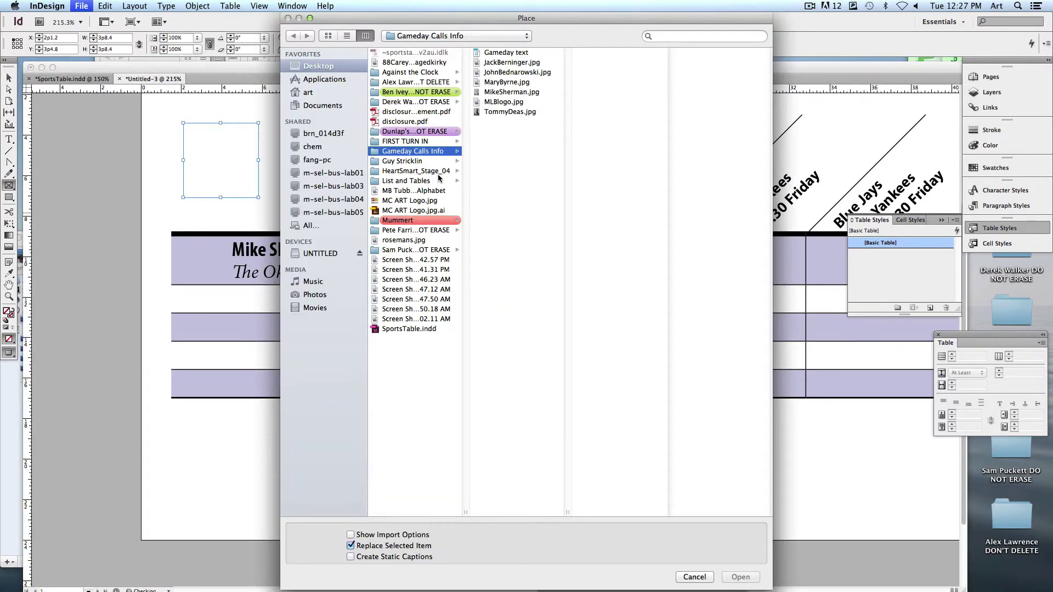
click(507, 92)
key(Return)
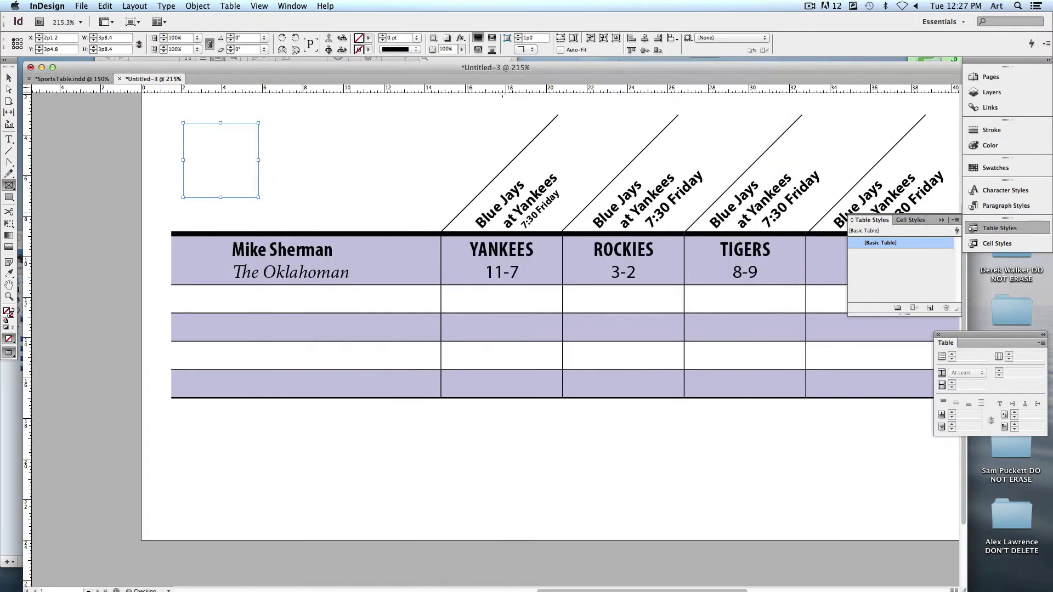
click(574, 38)
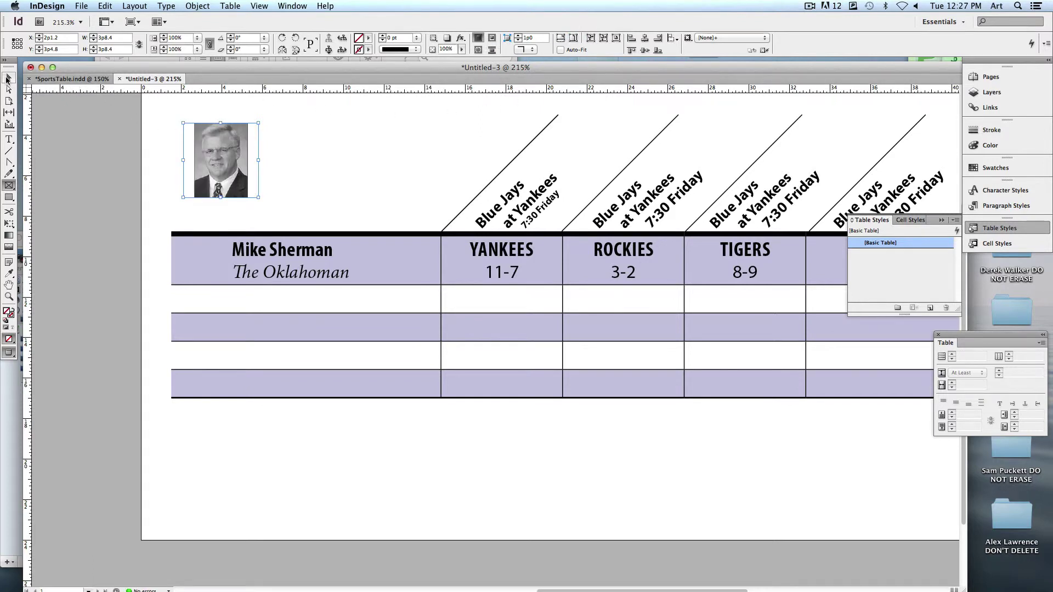
click(9, 78)
Clip the photo with its Photoshop Path 'Head' and minimize the layout window.
click(196, 5)
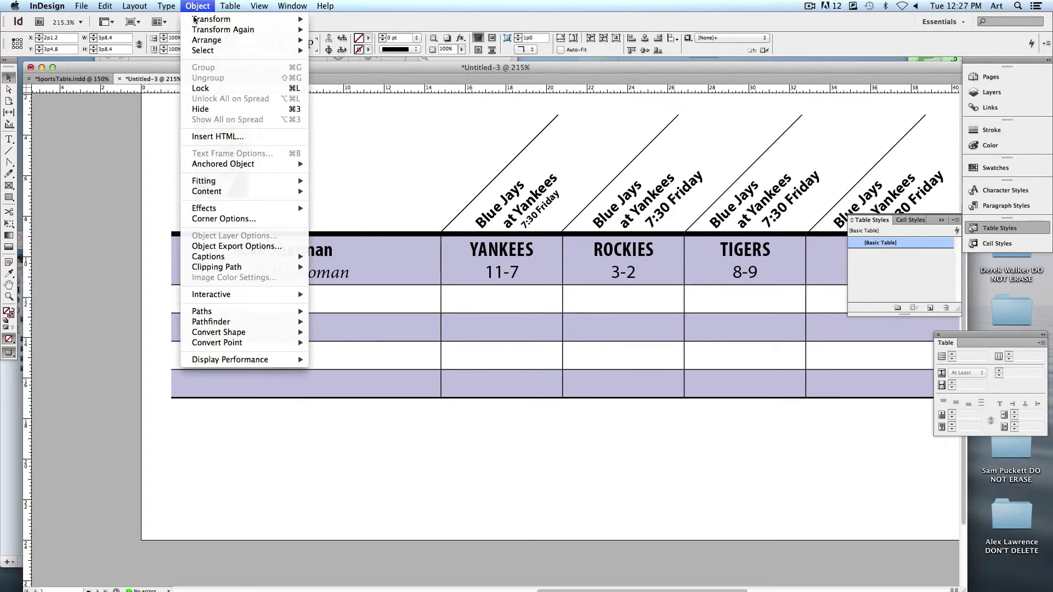
mouse_move(238, 267)
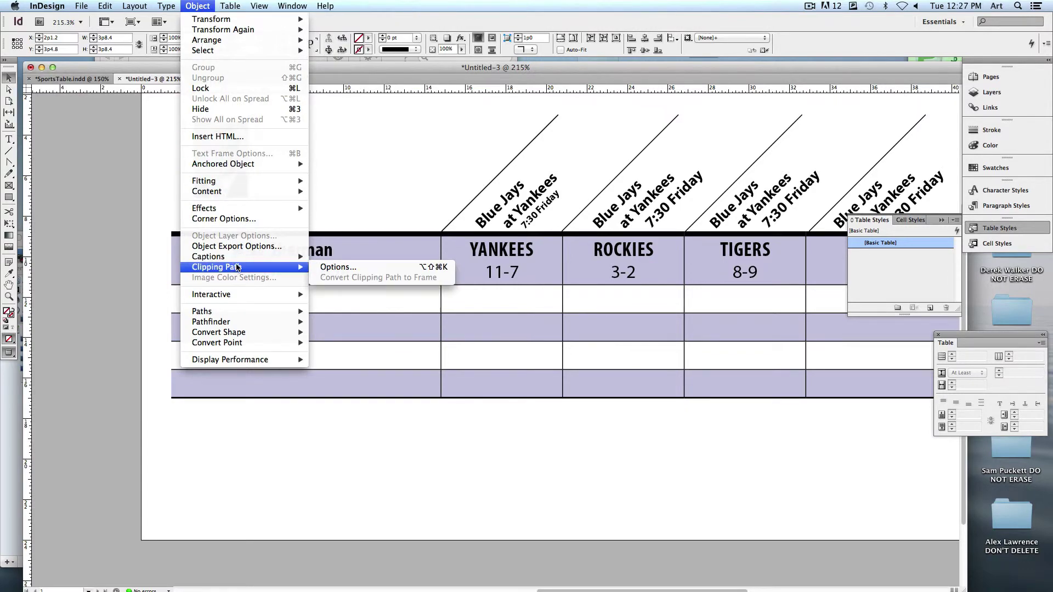
click(351, 267)
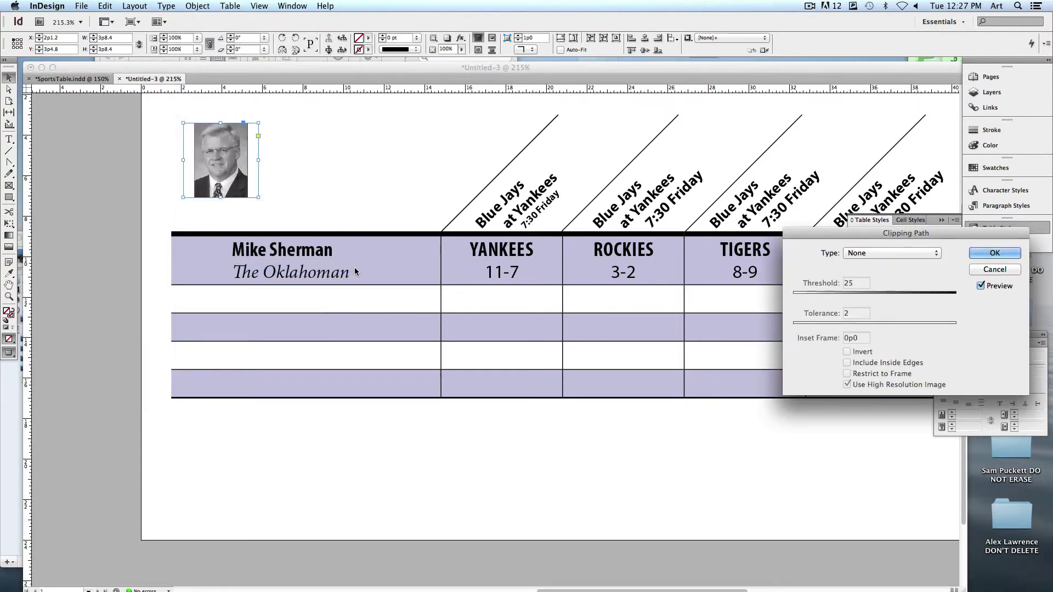
drag(873, 259, 400, 124)
click(400, 118)
click(395, 148)
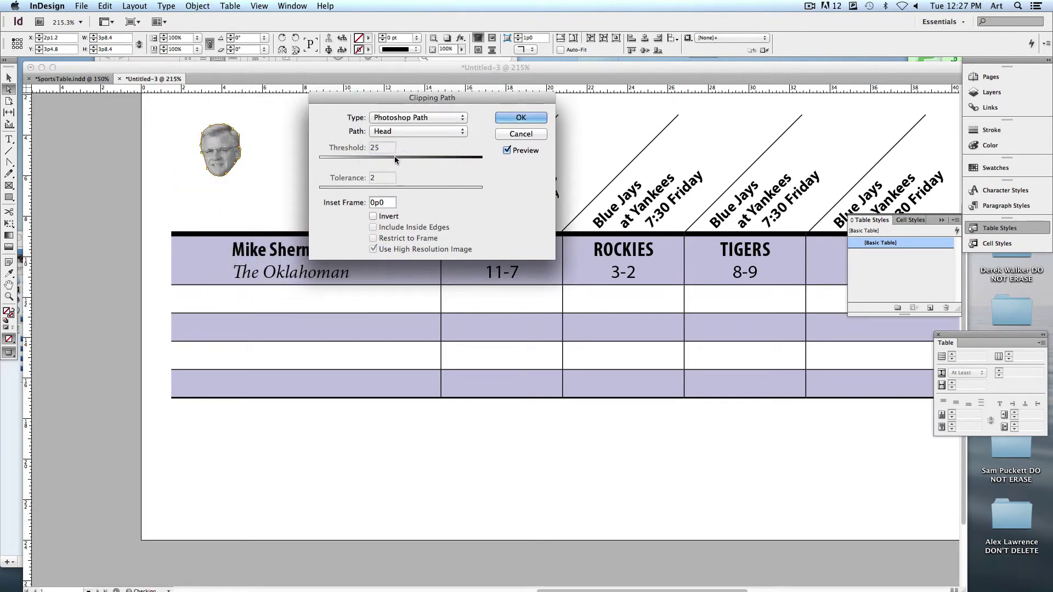
click(511, 118)
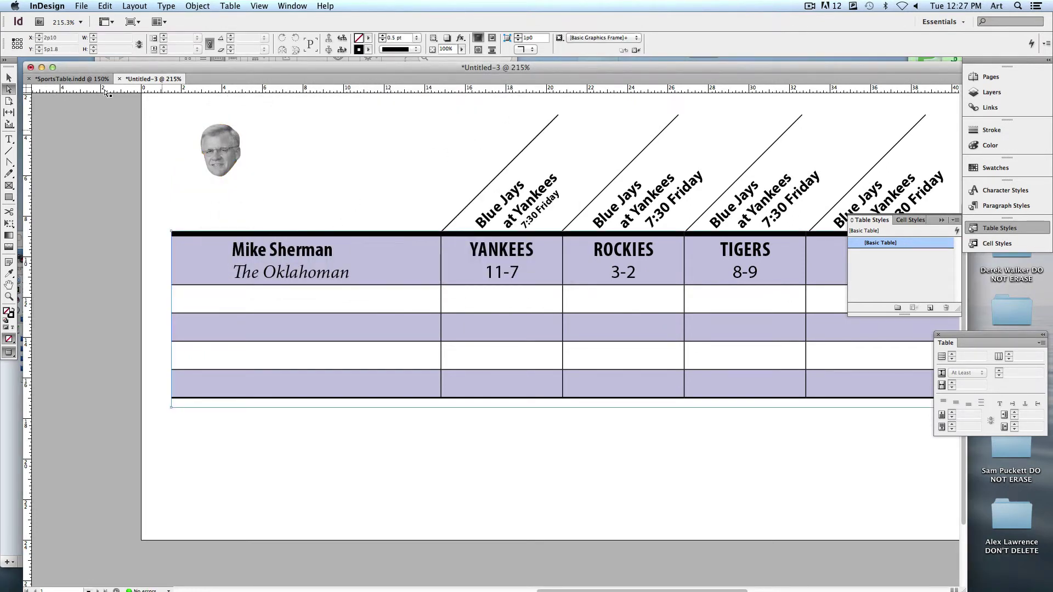
click(41, 67)
Select the five headshot JPEGs in Gameday Calls Info, excluding the logo, and drag them onto Photoshop.
click(357, 164)
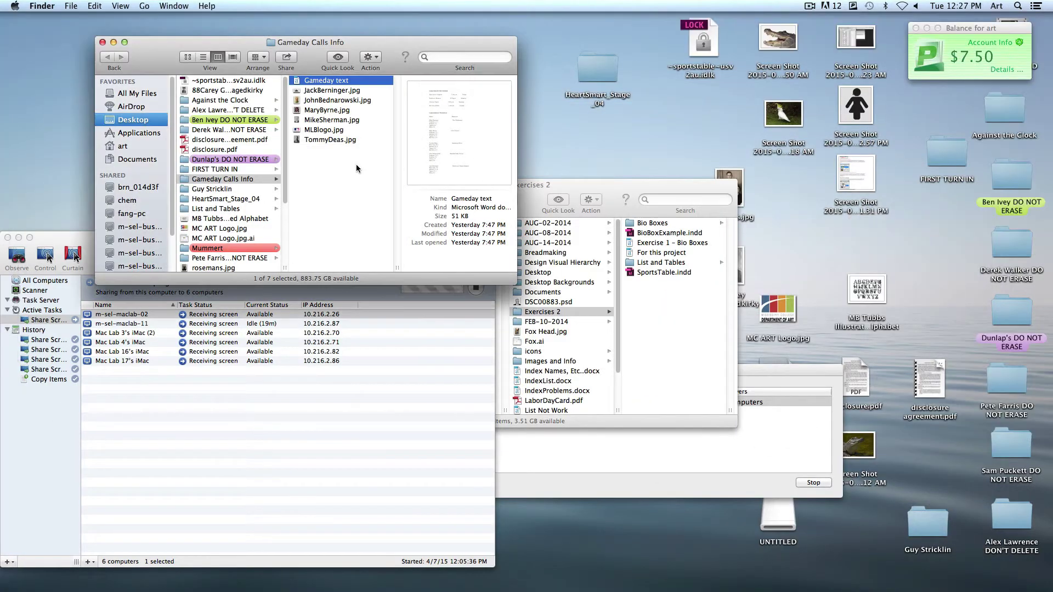
drag(356, 163, 315, 122)
super+click(316, 90)
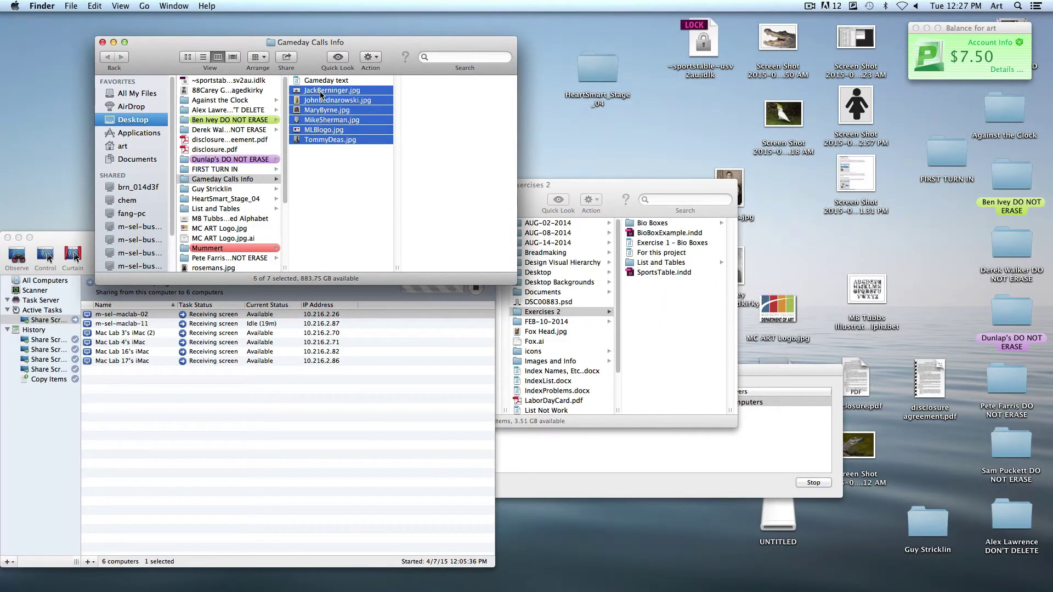
super+click(325, 129)
drag(324, 140, 362, 551)
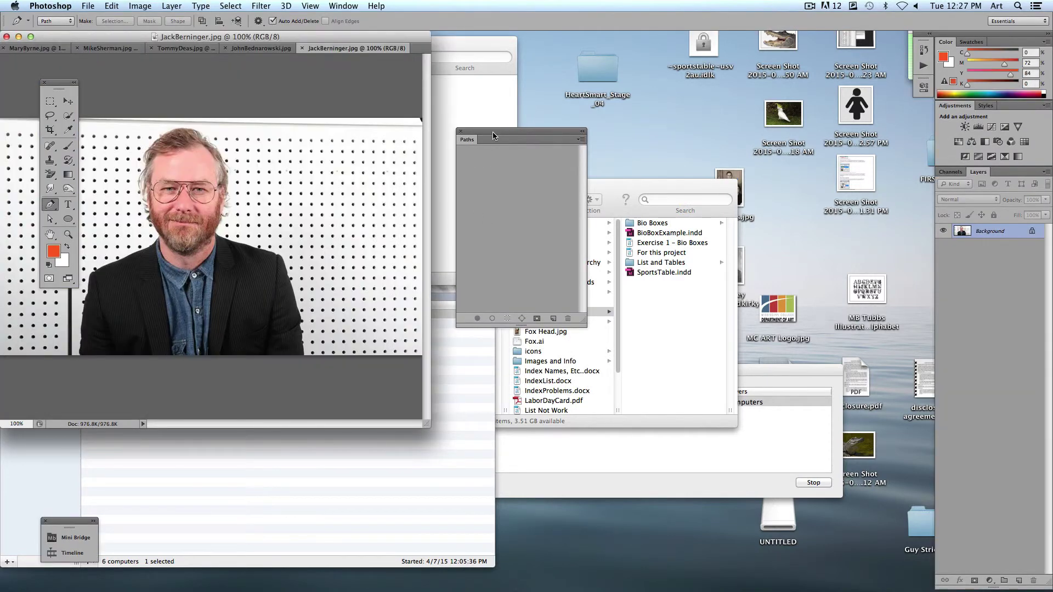
Park the Paths panel on the right and float the headshot tabs as windows, grayscale portrait in front.
drag(510, 136, 852, 168)
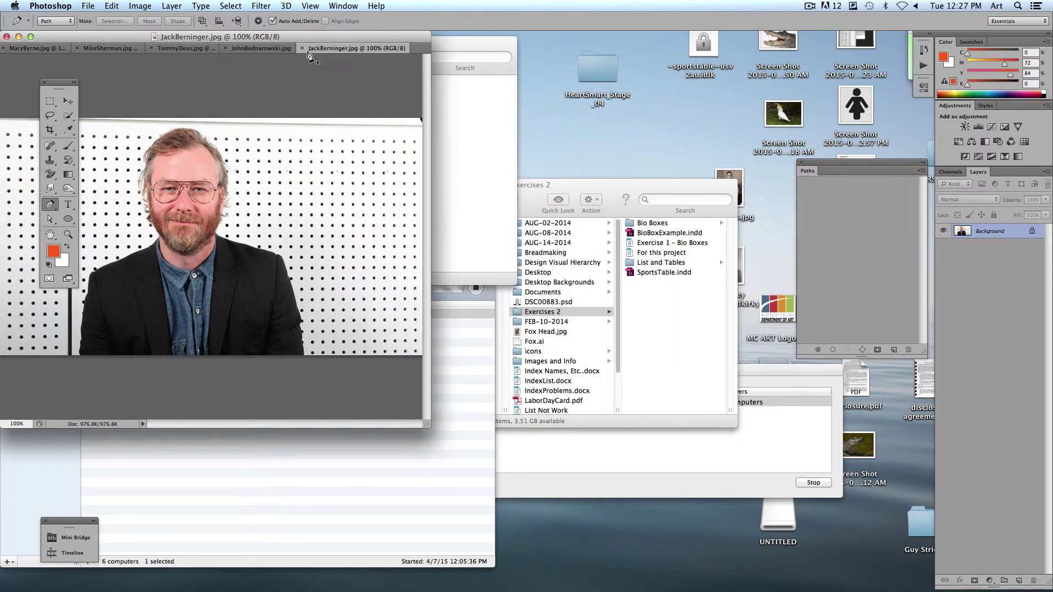
drag(310, 42, 440, 90)
click(347, 52)
drag(478, 52, 592, 187)
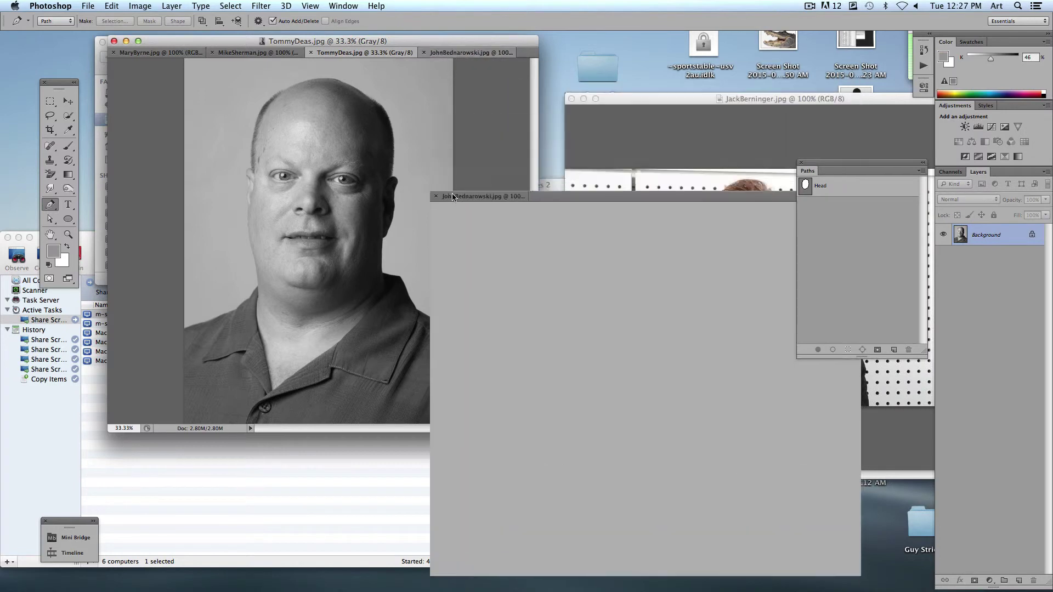
drag(369, 52, 303, 158)
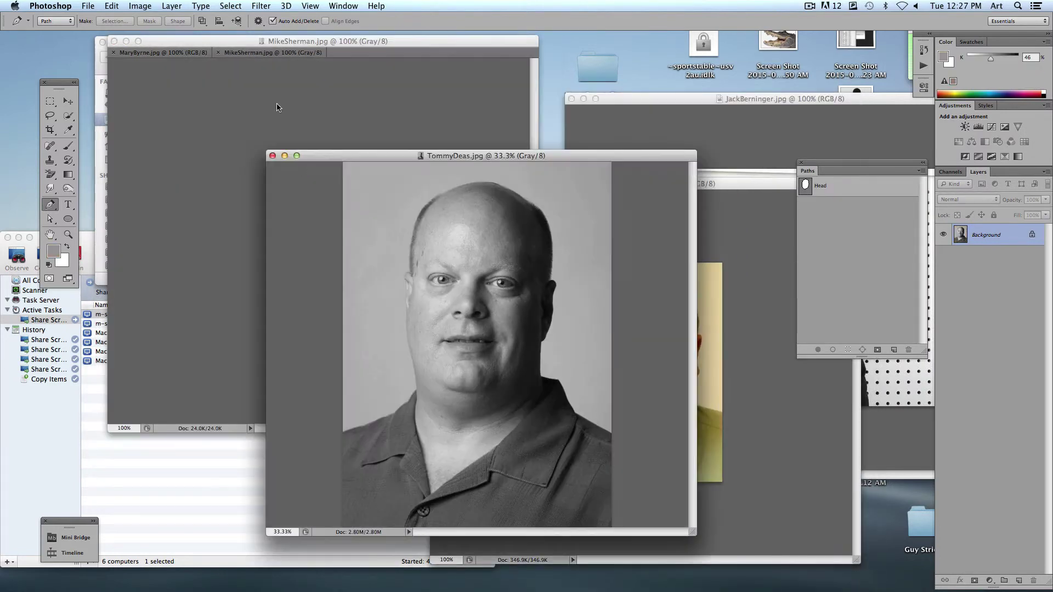
click(240, 65)
drag(245, 55, 186, 173)
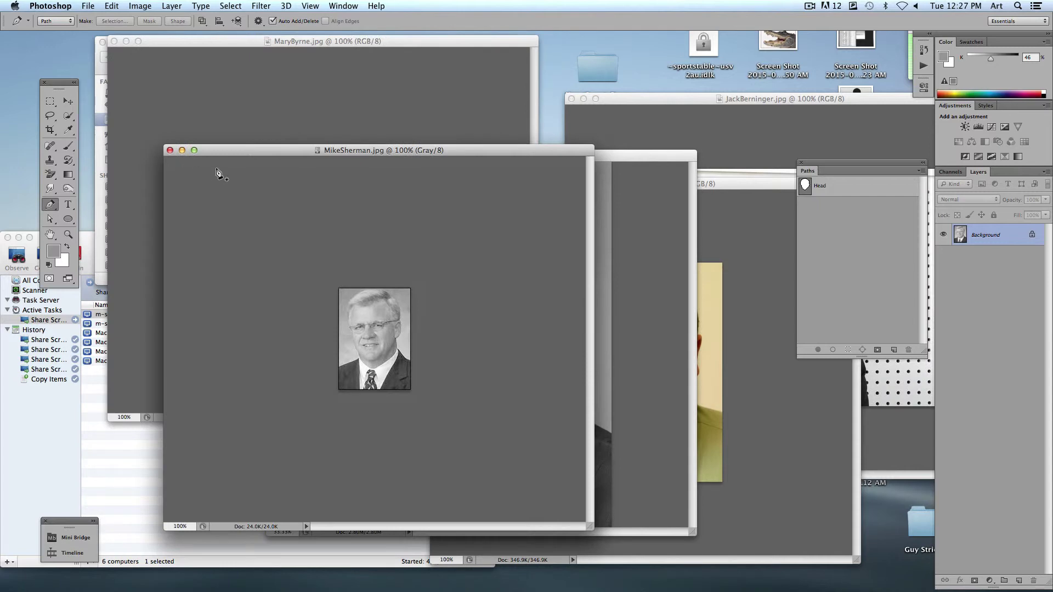
drag(225, 155, 71, 149)
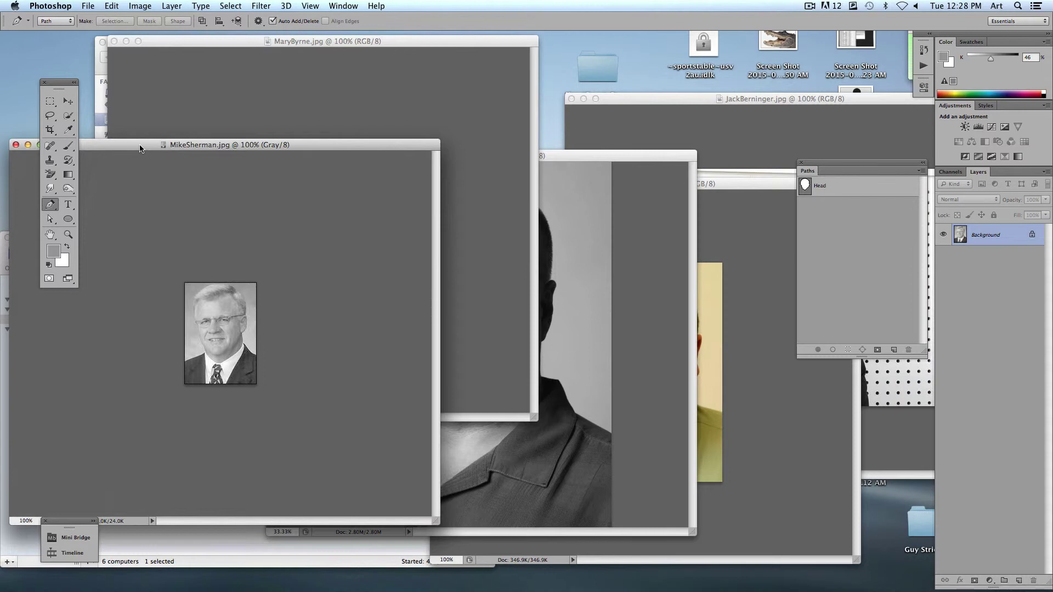
drag(269, 145, 305, 73)
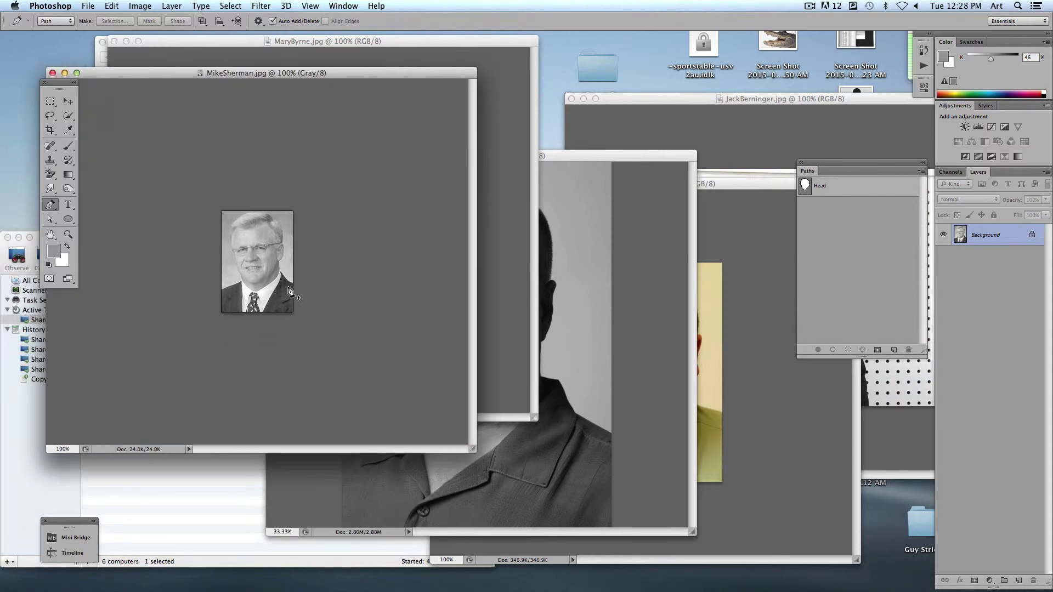
Review the portrait's Image Size (132 × 186 pixels, 72 ppi) and cancel without changes.
click(140, 6)
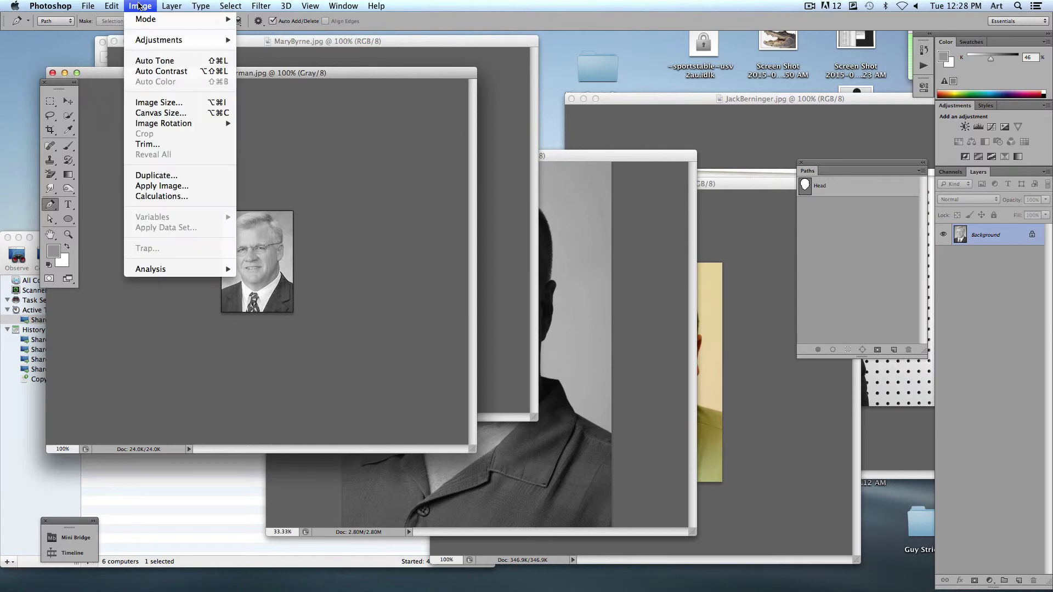
click(153, 107)
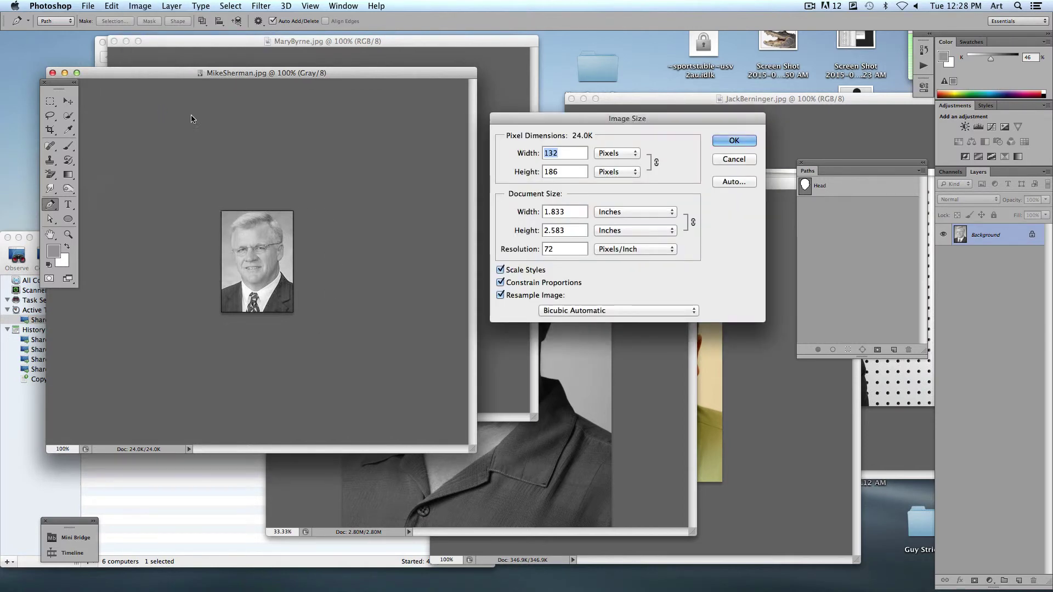
double_click(553, 249)
double_click(556, 222)
key(Tab)
click(730, 160)
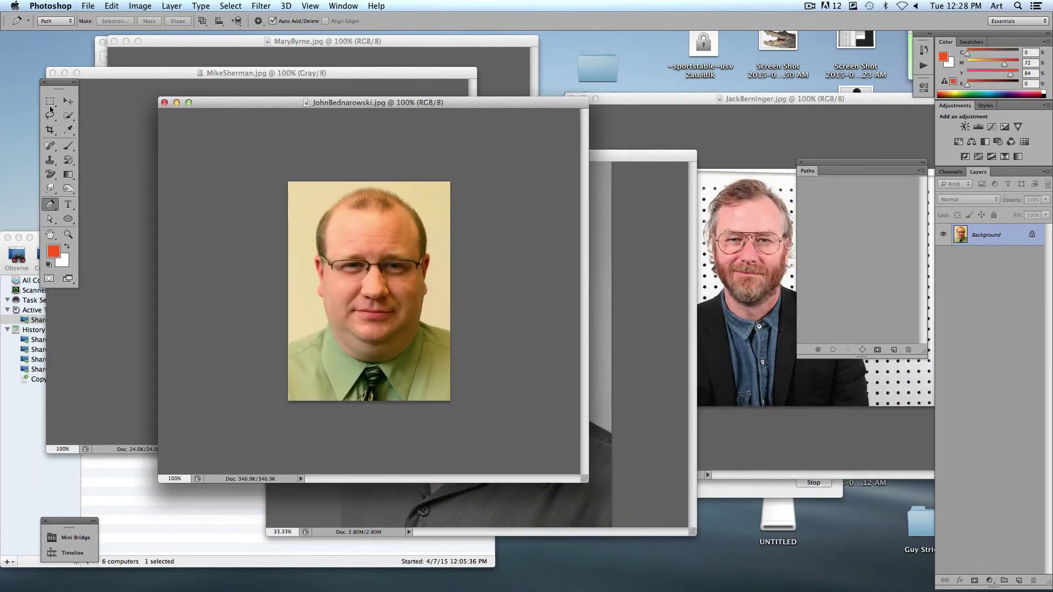
click(68, 101)
click(141, 6)
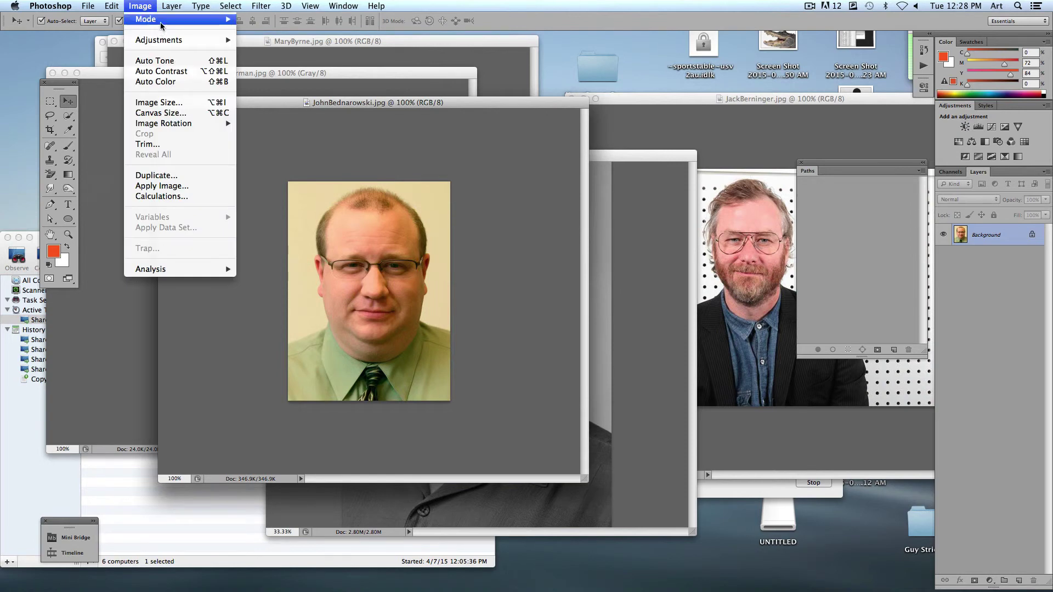
mouse_move(214, 20)
click(275, 34)
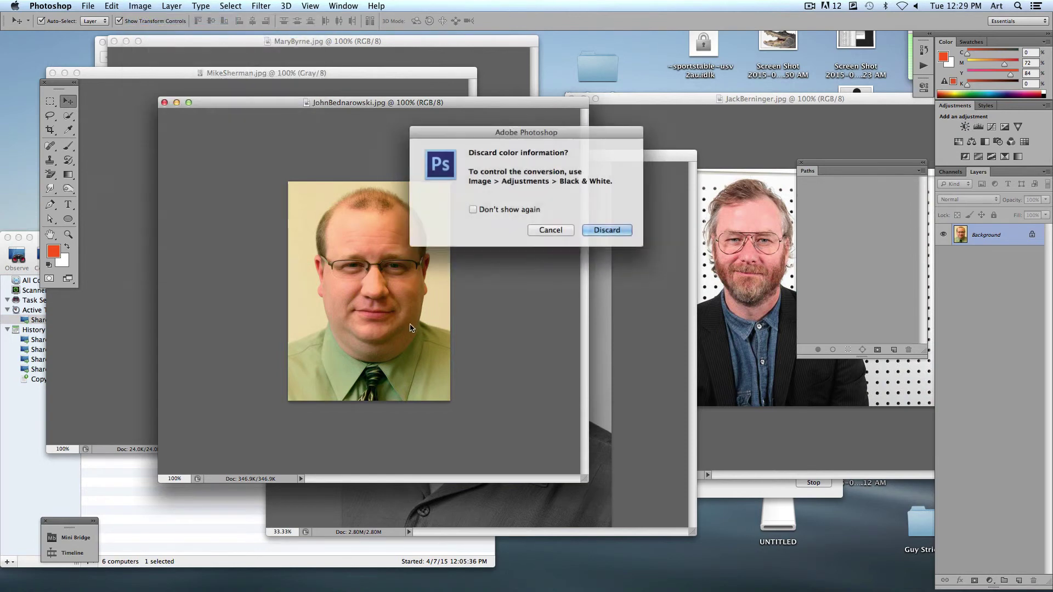
click(606, 231)
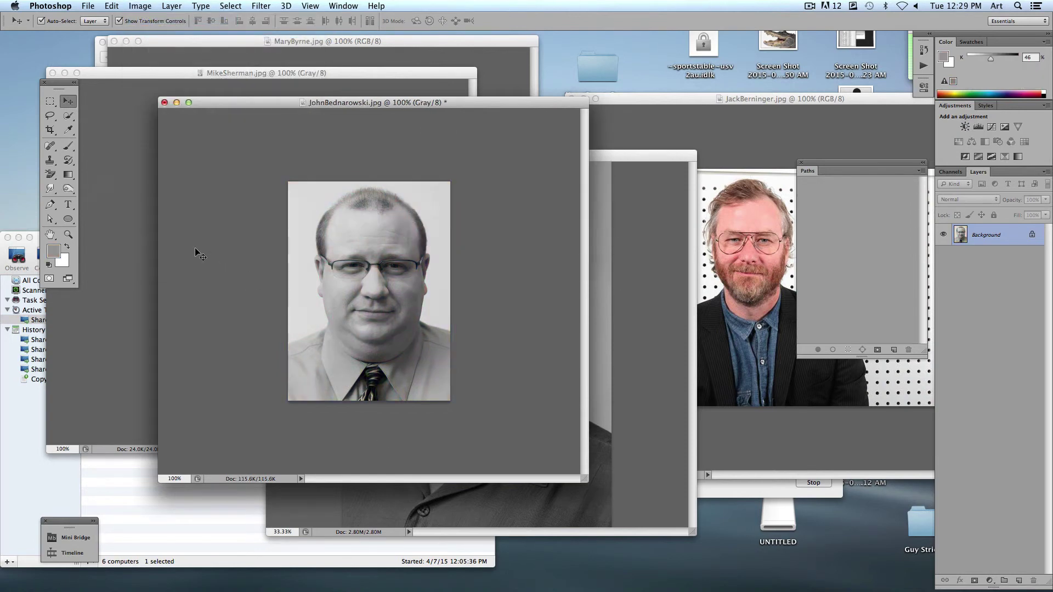
Trace a closed Pen work path around the man's head and face in Path mode.
click(49, 204)
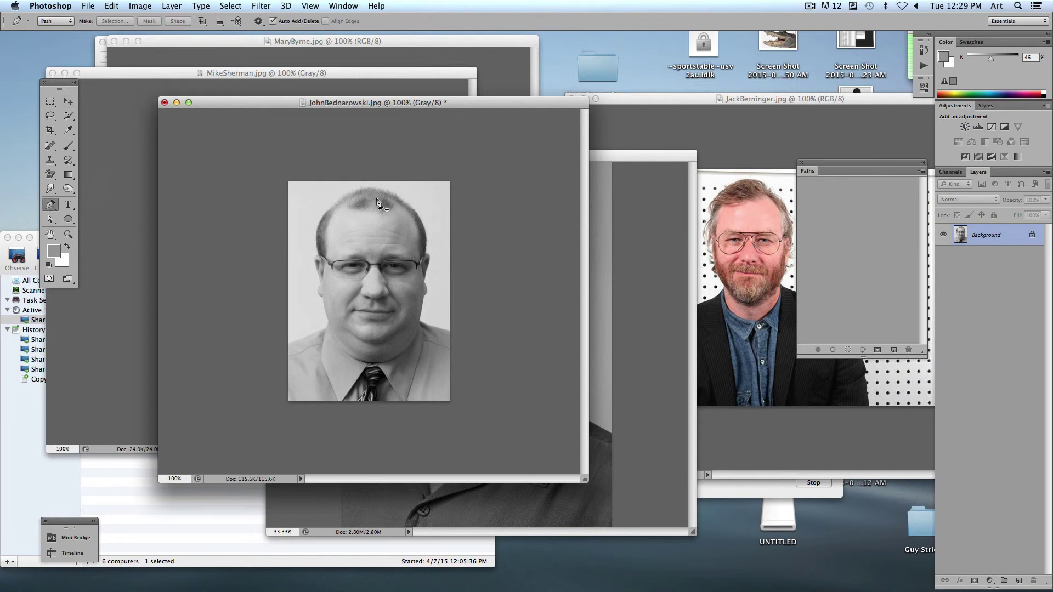
click(50, 22)
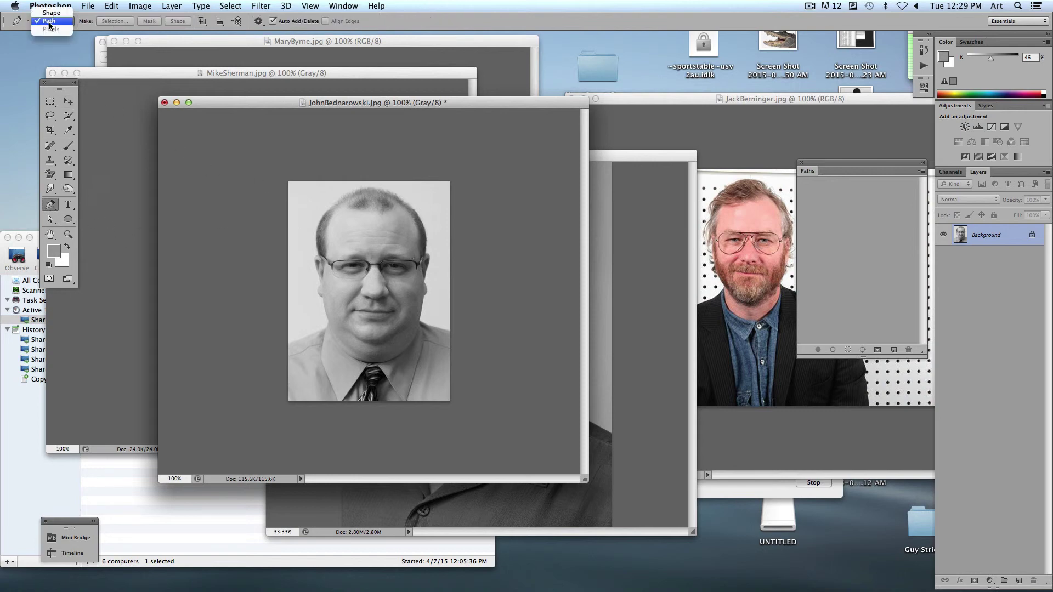
click(185, 70)
click(366, 189)
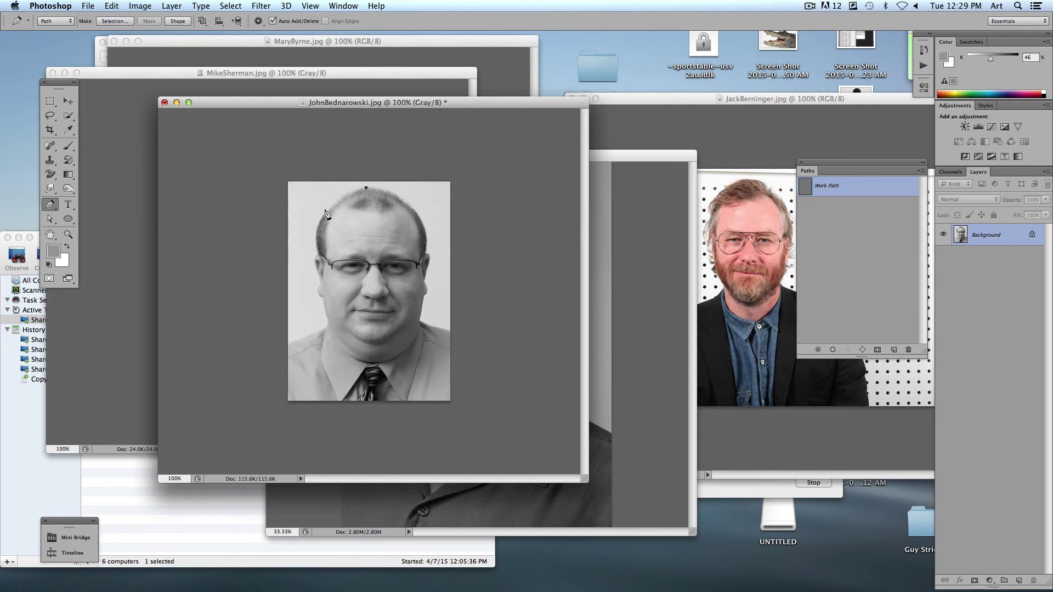
drag(325, 213, 316, 225)
drag(321, 285, 321, 283)
click(317, 291)
drag(396, 351, 403, 348)
drag(419, 312, 429, 252)
click(426, 234)
drag(348, 191, 344, 191)
drag(859, 162, 555, 173)
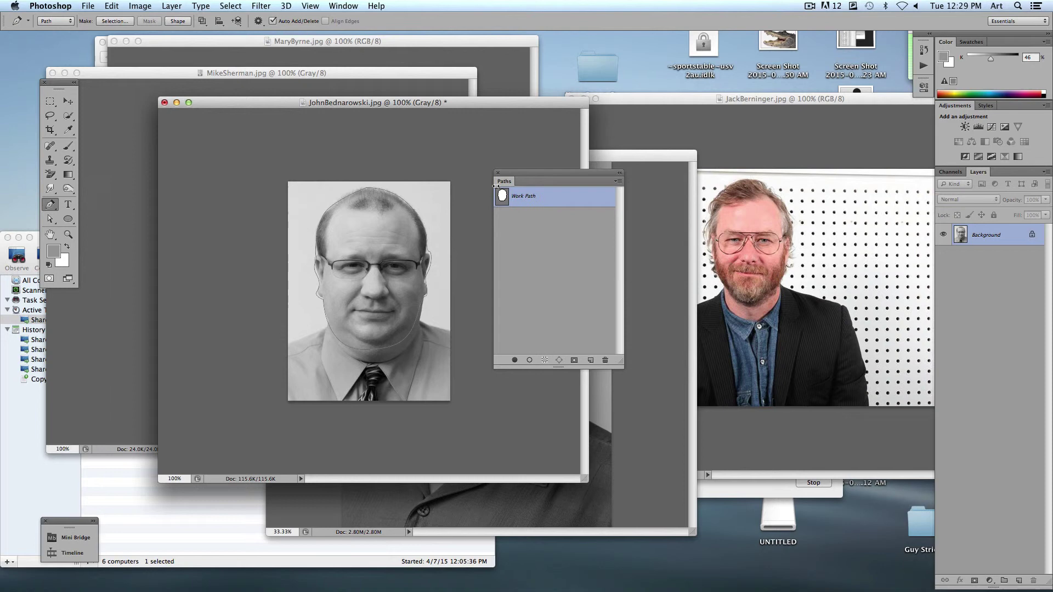
Save the headshot's work path as a path named 'Head'.
double_click(557, 200)
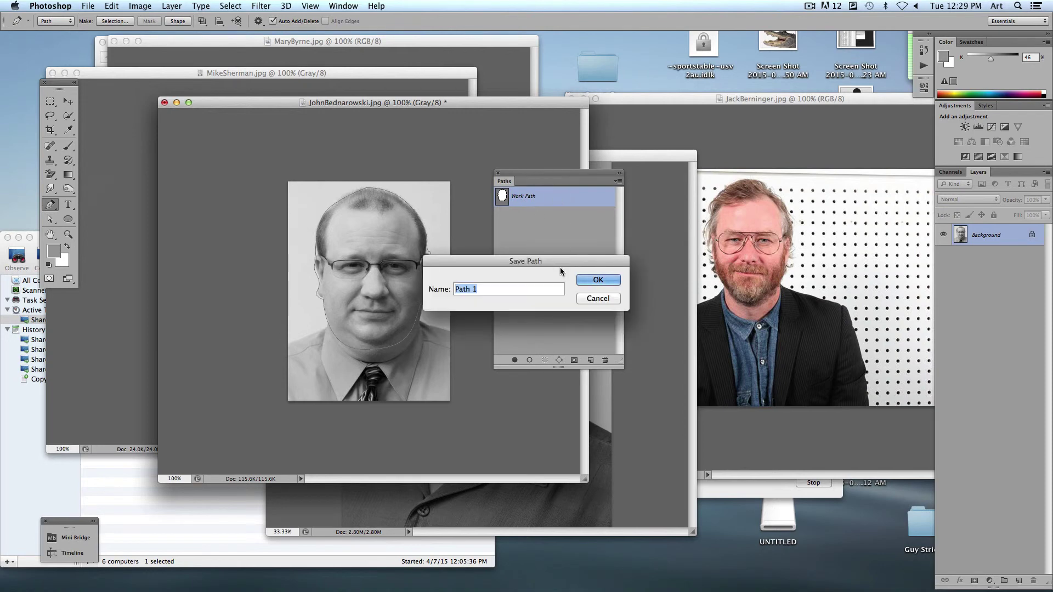
text(Head)
key(Return)
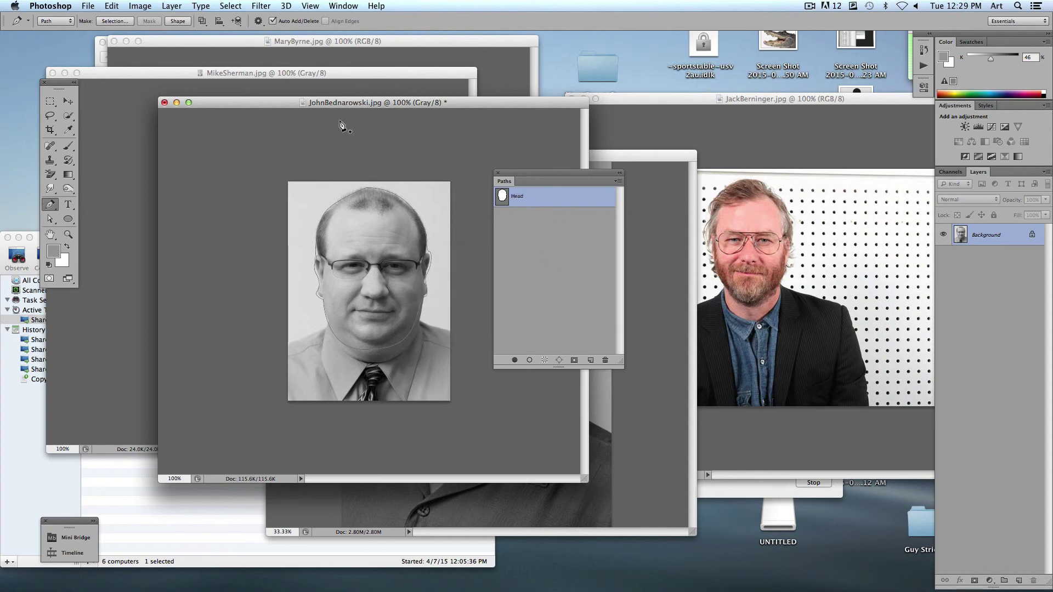
Save the image as a JPEG at Quality 12 (Maximum) and close the Paths panel.
click(87, 6)
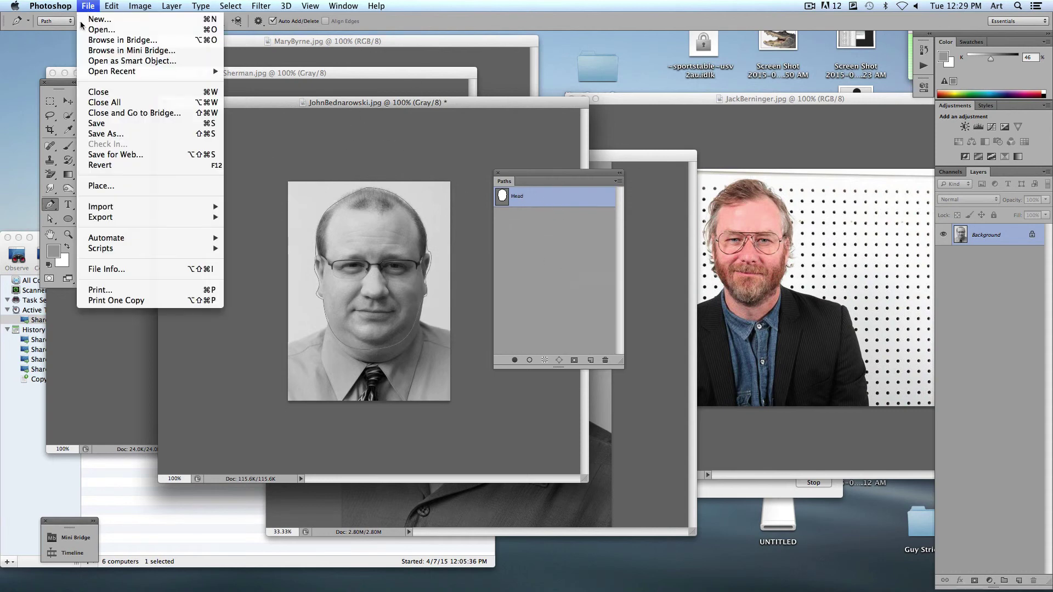
click(112, 125)
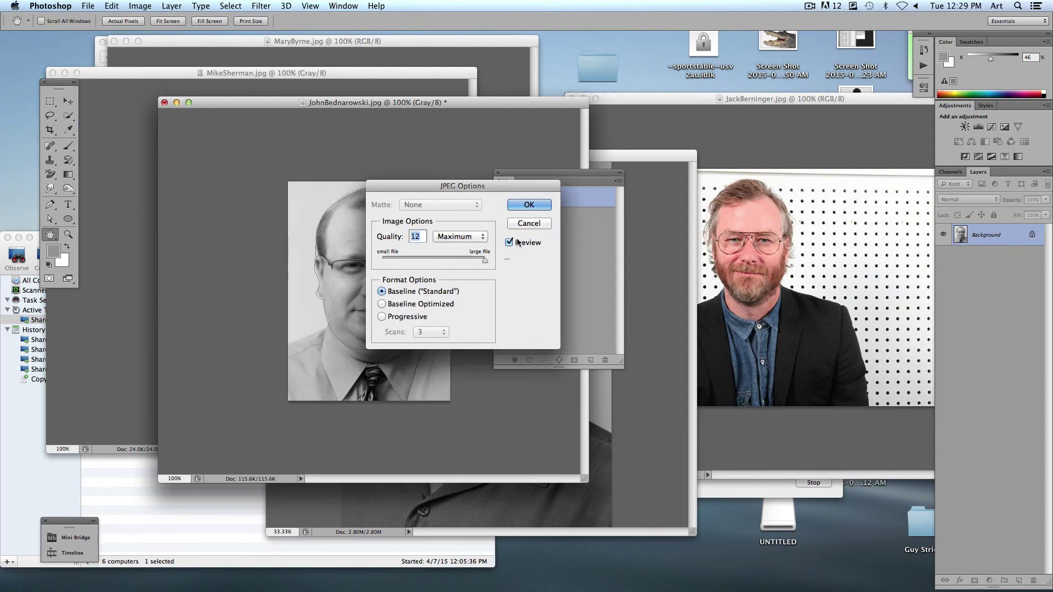
key(Return)
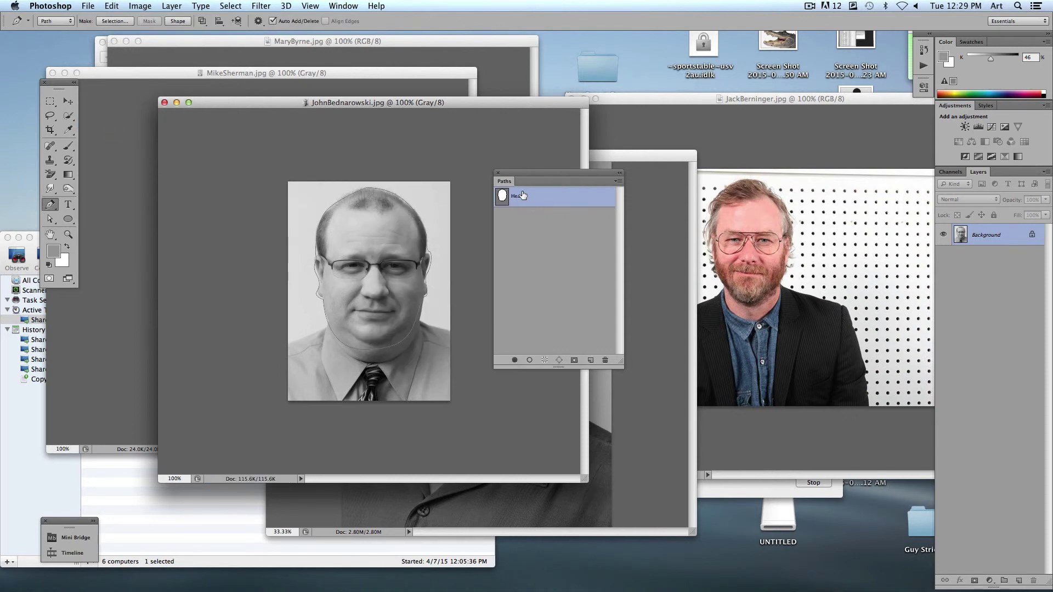
click(499, 174)
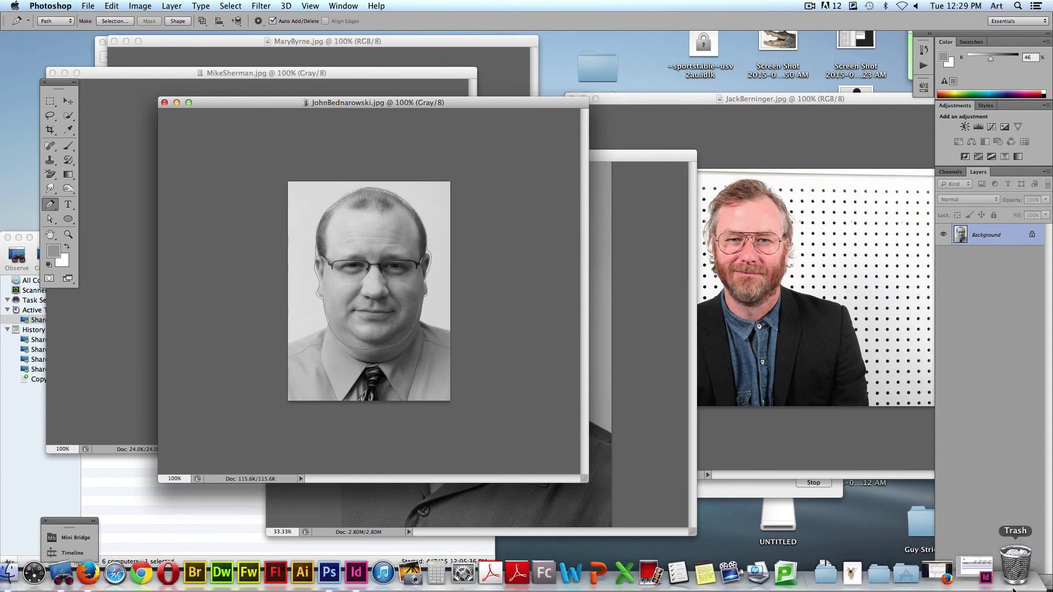
Back in InDesign, draw a rectangle frame above the table and place the second headshot JPEG in it.
click(981, 585)
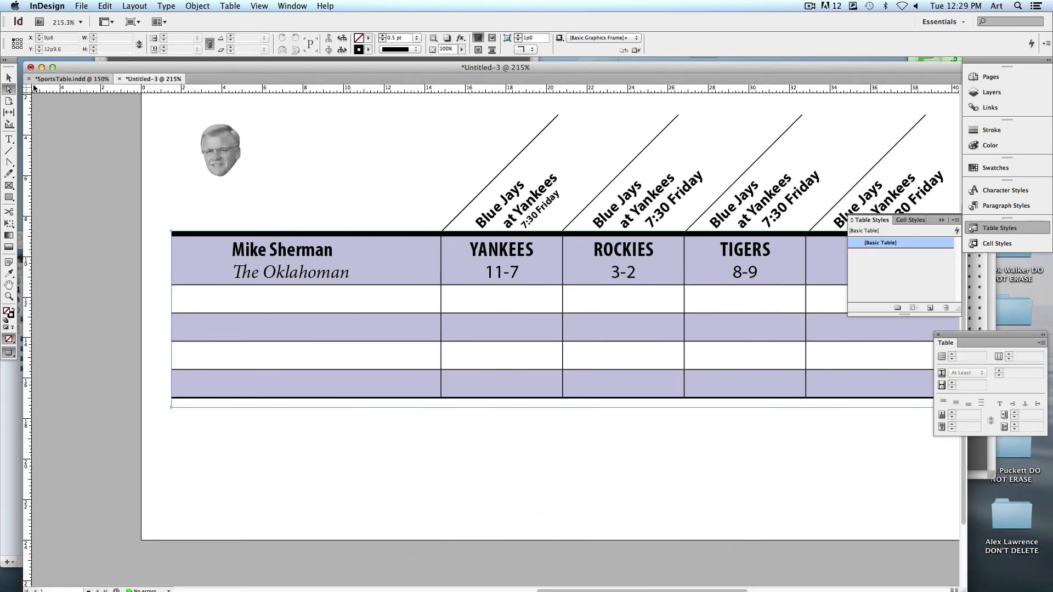
click(8, 186)
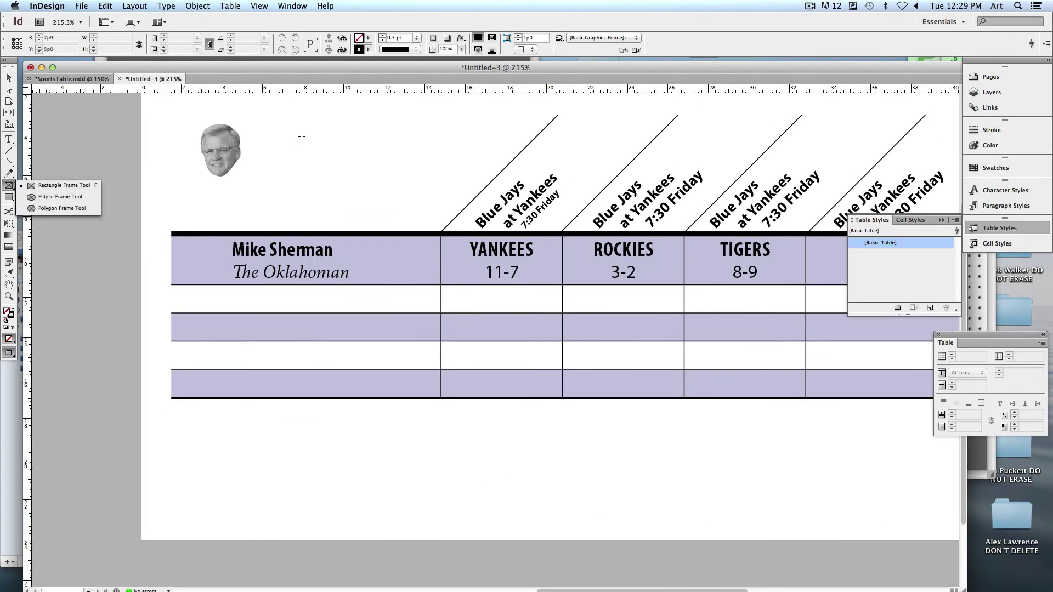
drag(308, 117, 387, 193)
key(super+d)
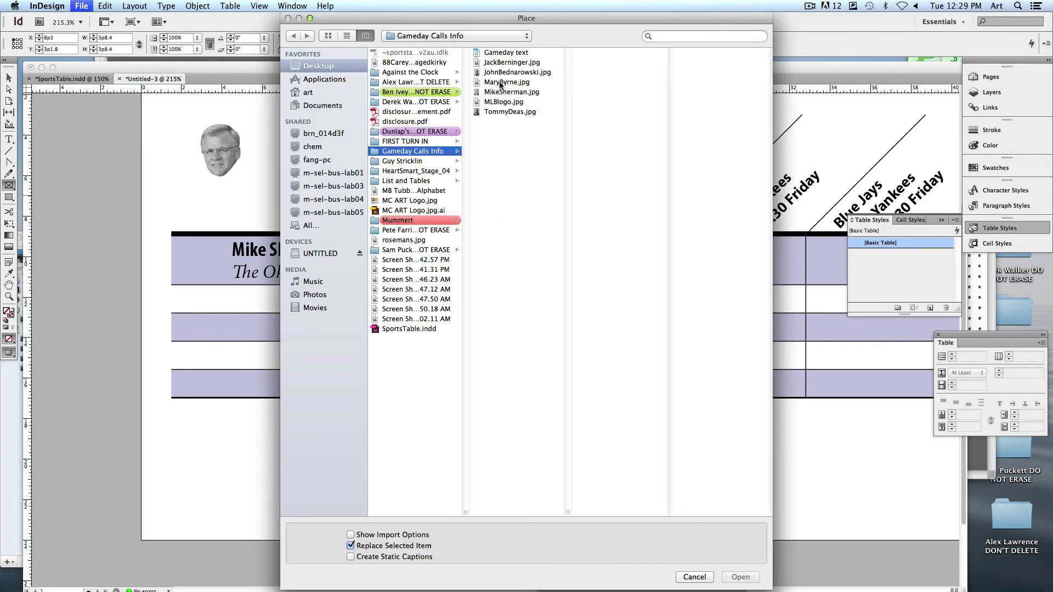
double_click(501, 73)
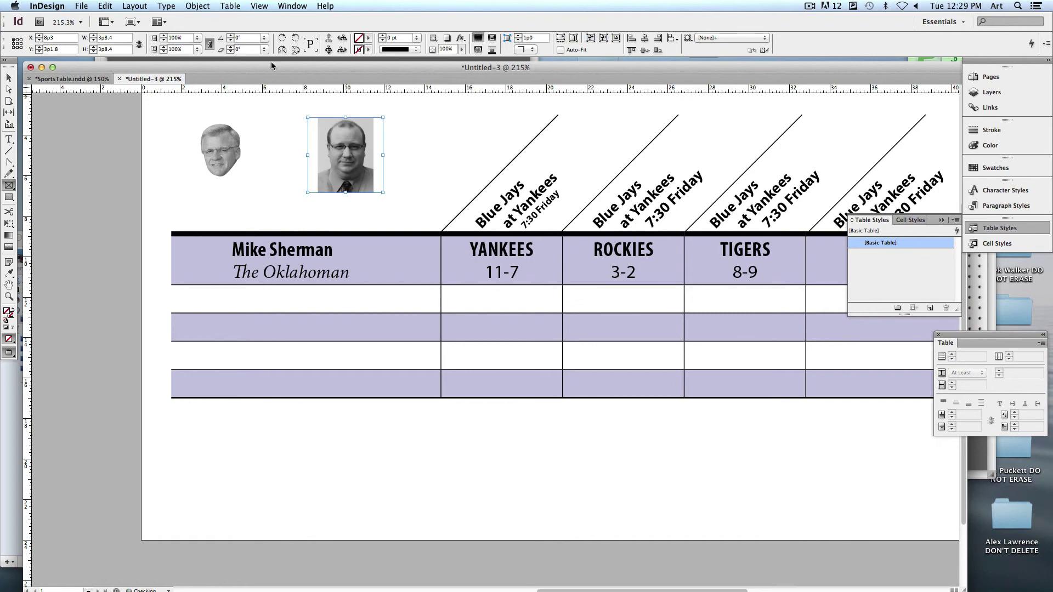
Clip the photo using Clipping Path type Photoshop Path with the Head path, then deselect it.
click(236, 5)
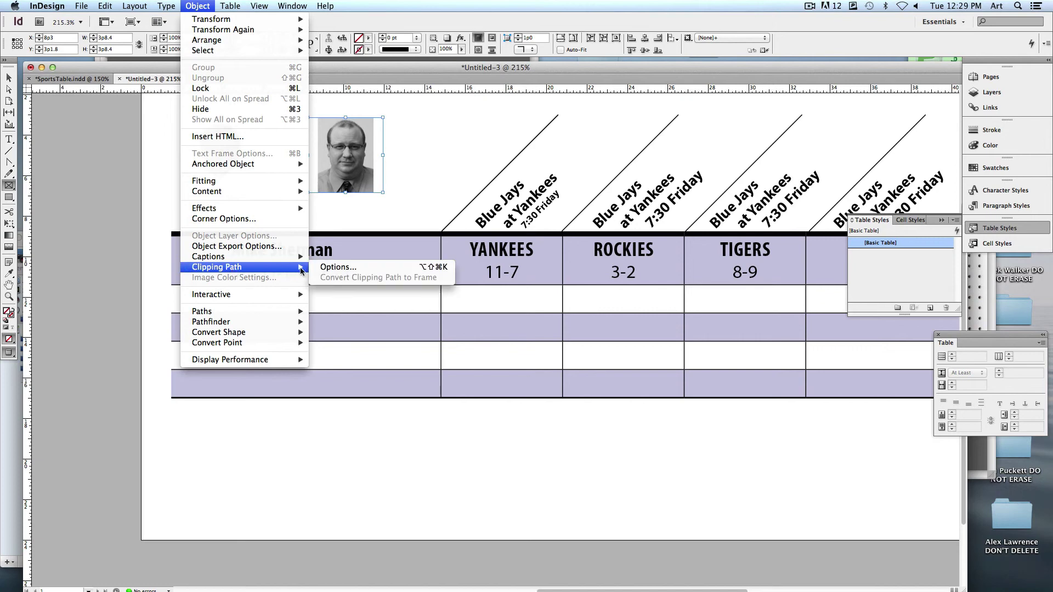
click(330, 267)
click(406, 116)
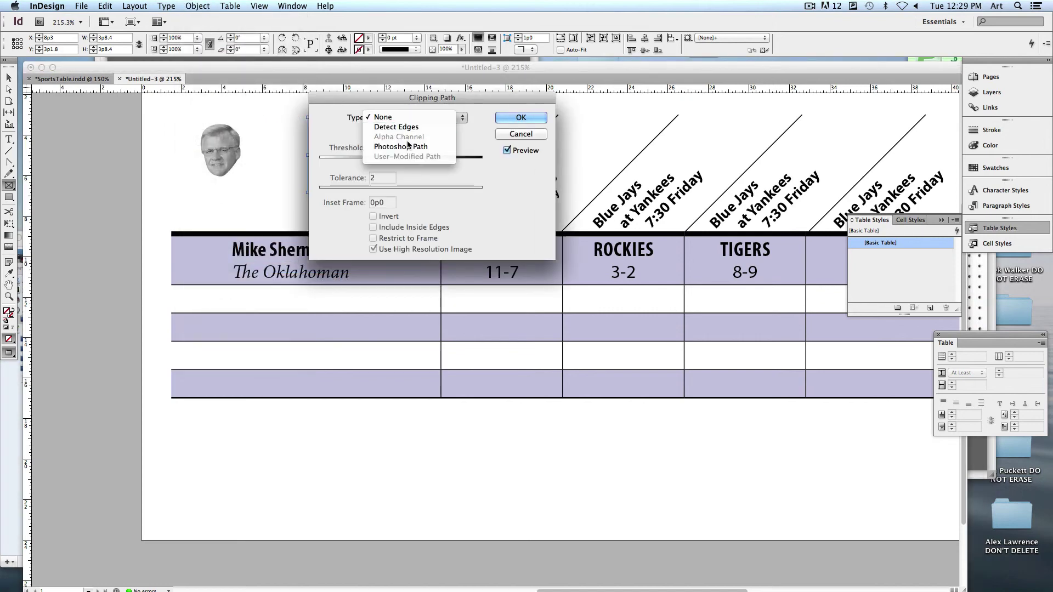
click(401, 147)
drag(417, 99, 581, 100)
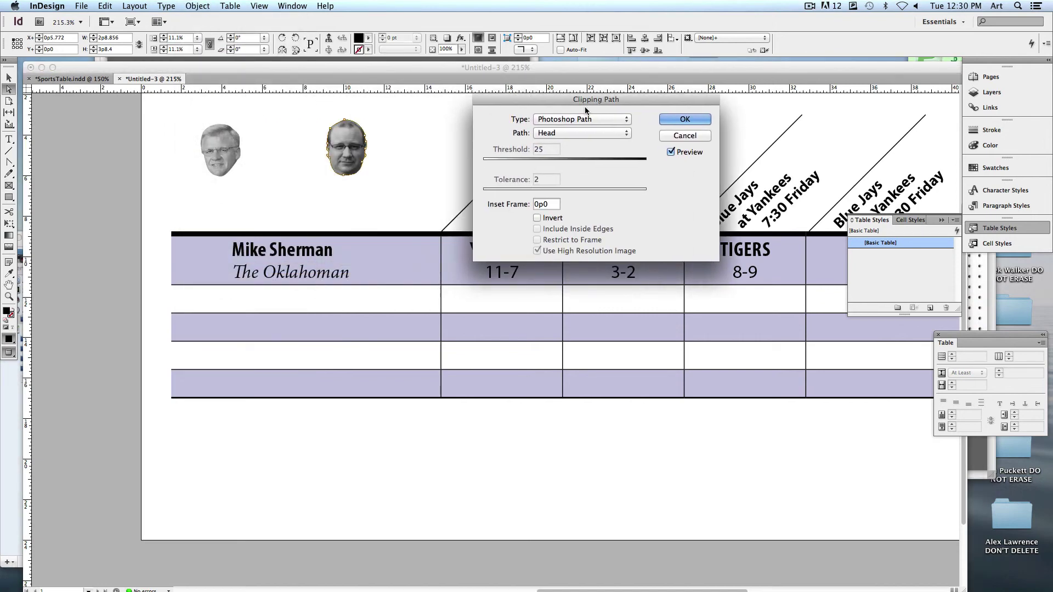
click(672, 125)
key(v)
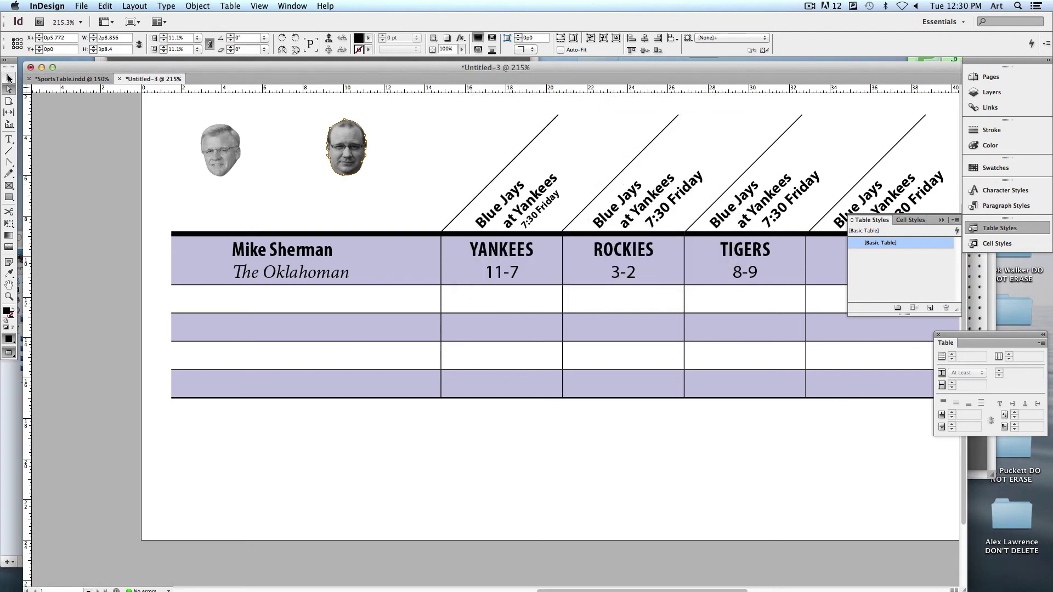
click(460, 147)
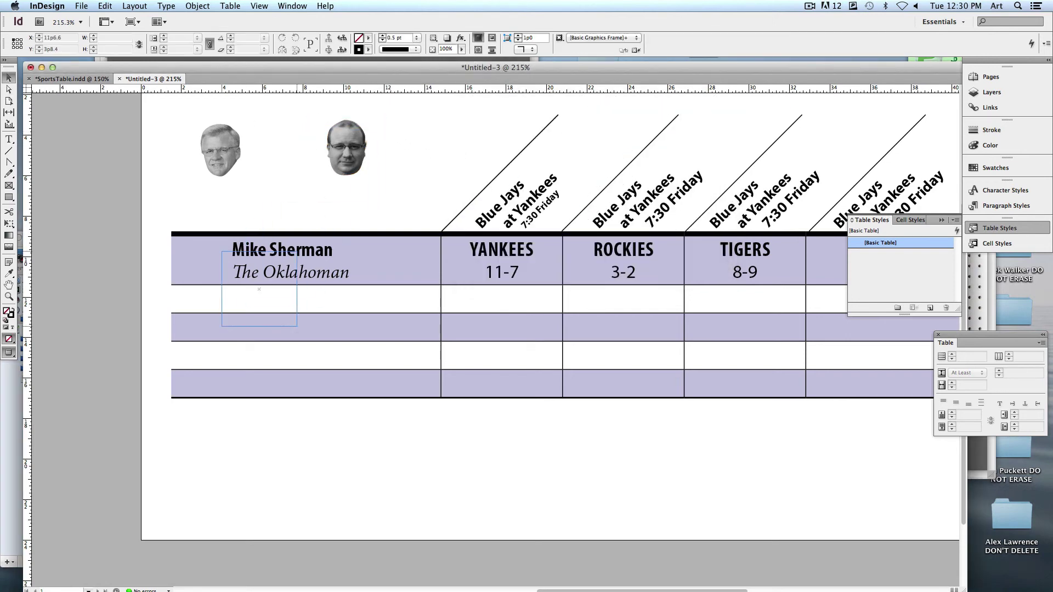
Move the clipped face into the table's top-left name cell.
drag(239, 307, 165, 231)
drag(201, 268, 207, 265)
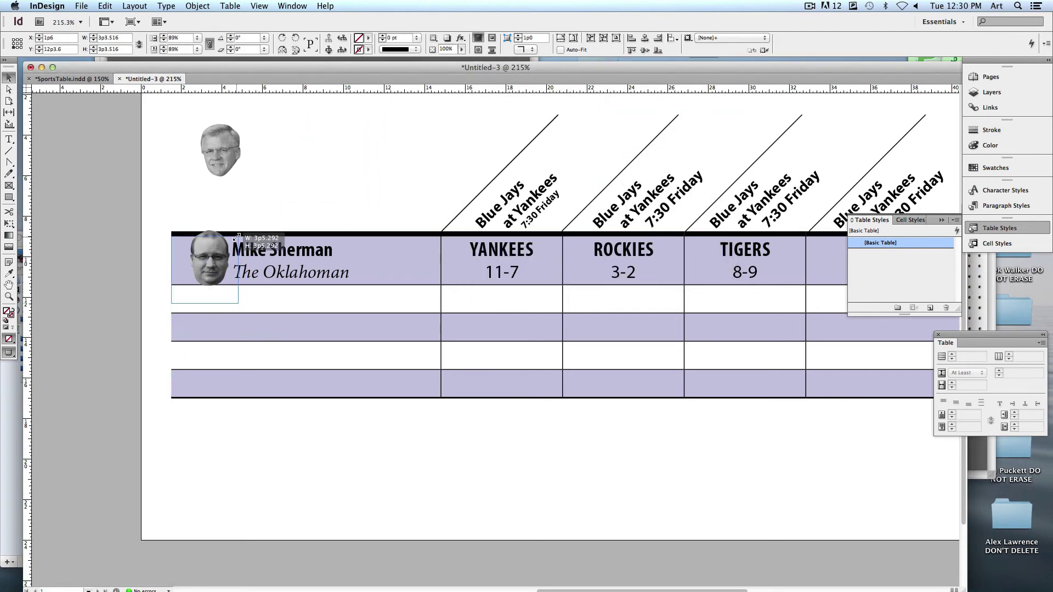
click(222, 249)
click(221, 250)
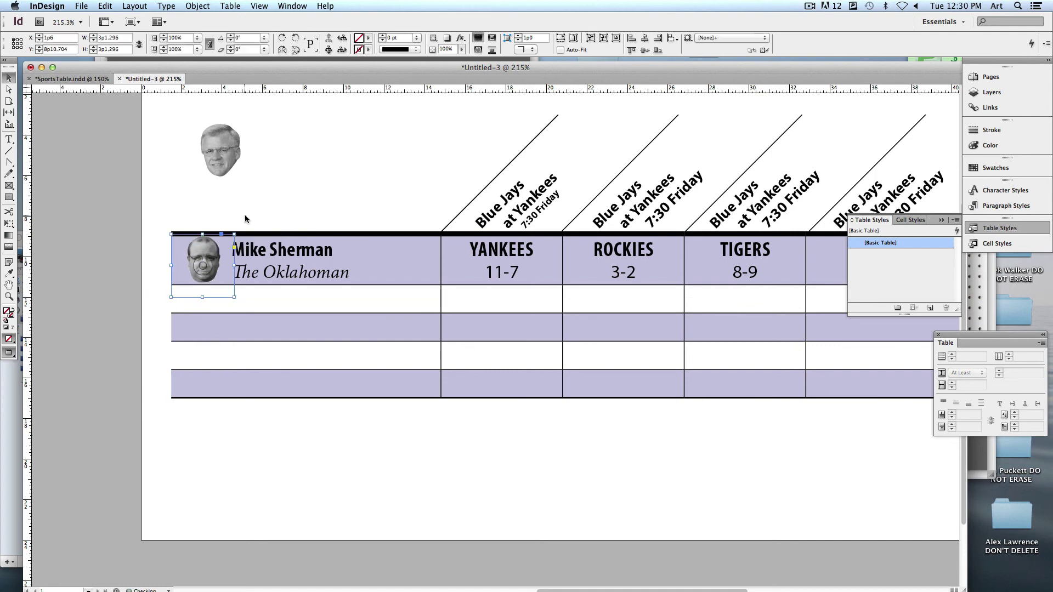
click(286, 202)
Switch to the SportsTable.indd document.
scroll(277, 201, up, 2)
scroll(278, 202, right, 2)
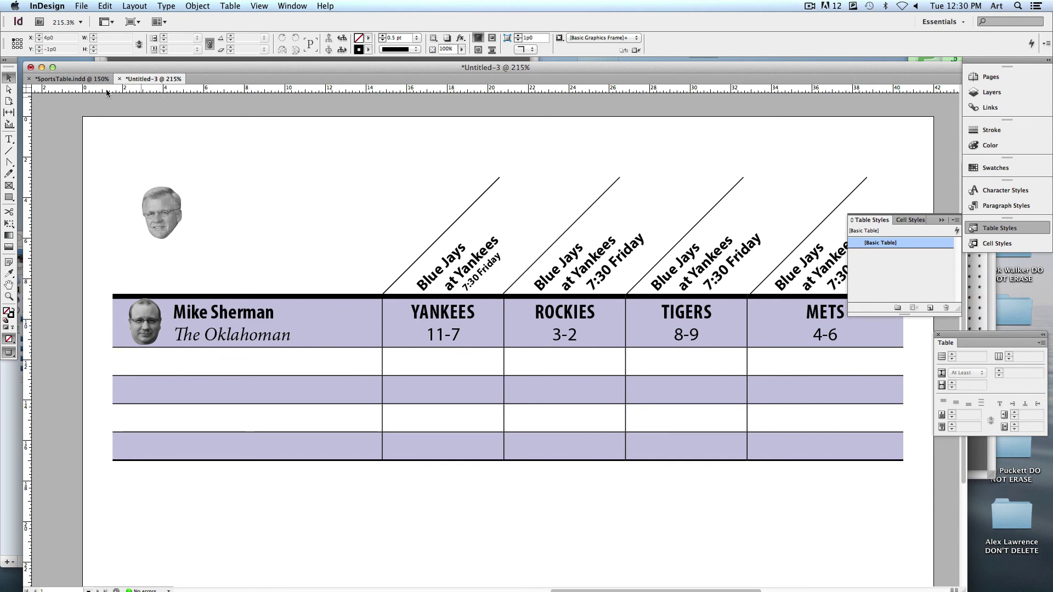
click(72, 79)
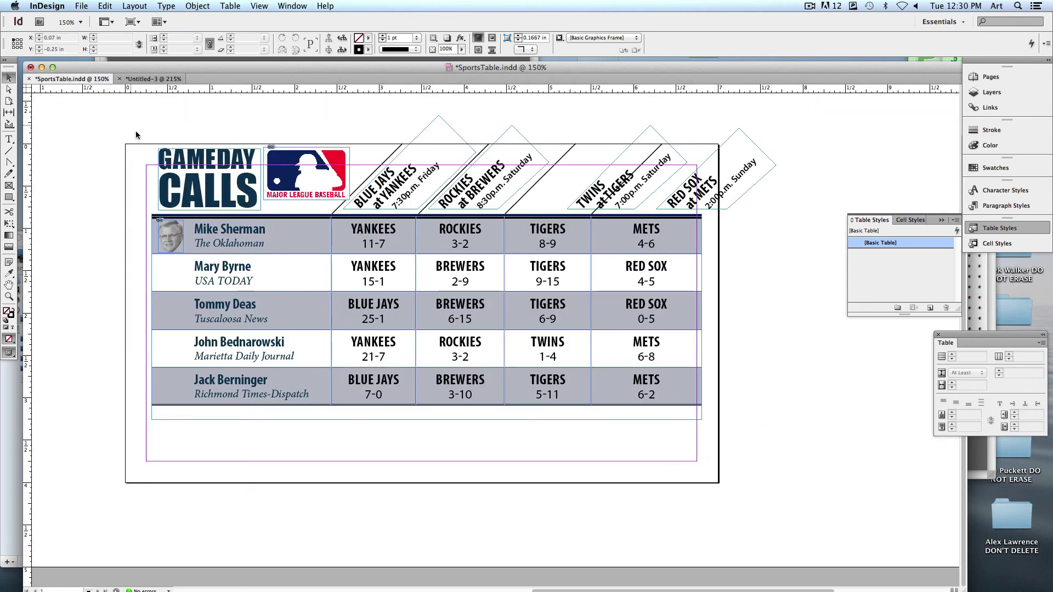
Move the table, title, logo and headers down-left, then align the TWINS and RED SOX headers over their columns.
drag(136, 135, 776, 452)
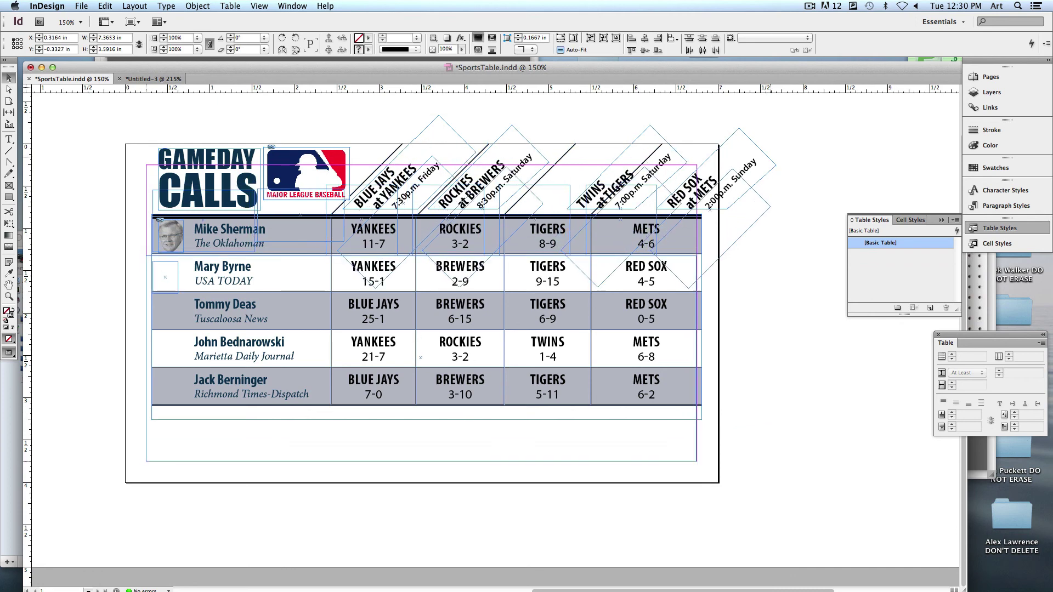
drag(726, 344, 720, 386)
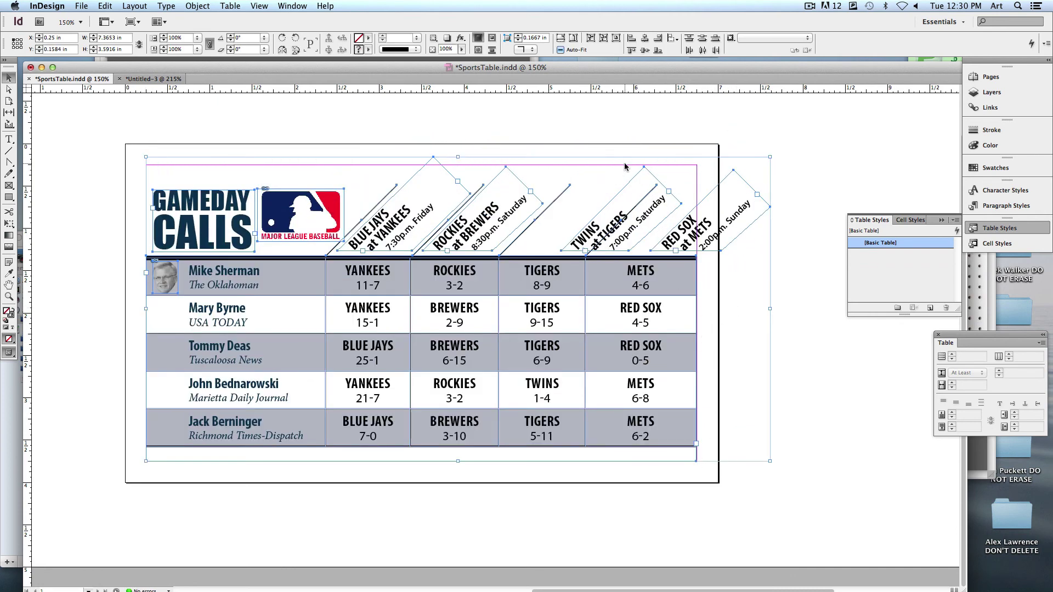
drag(626, 167, 651, 199)
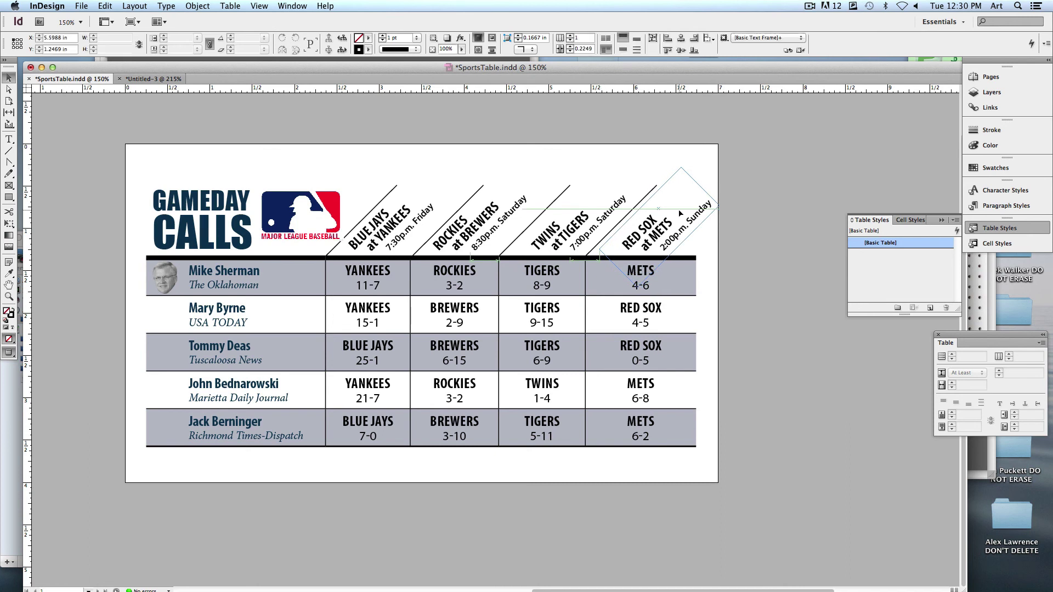
click(766, 423)
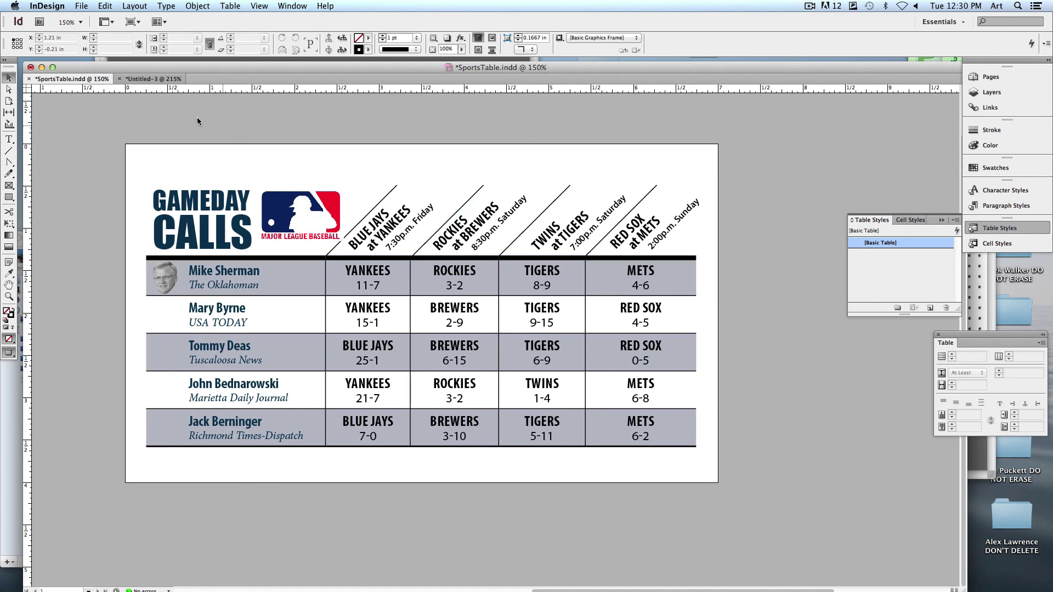
Export SportsTable.pdf to the Desktop using the Shweiki CS5 Adobe PDF preset.
click(83, 5)
mouse_move(164, 164)
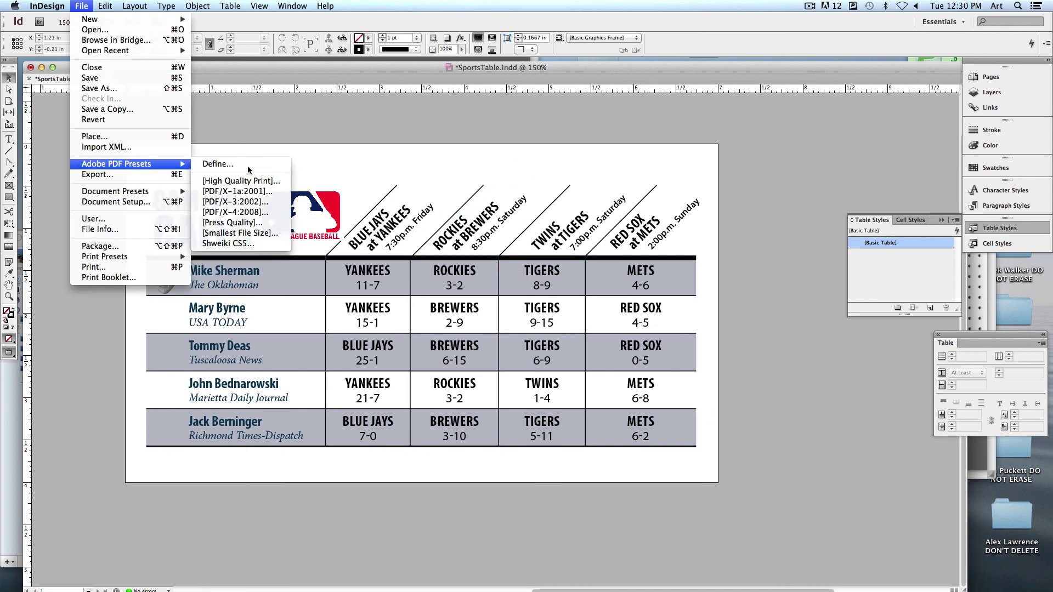
click(228, 243)
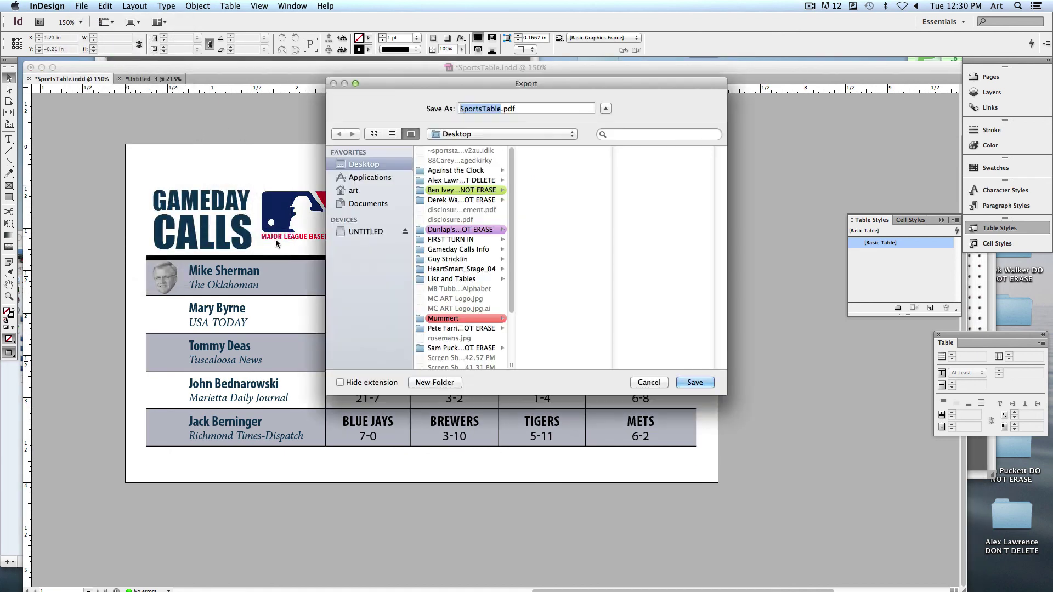
click(649, 382)
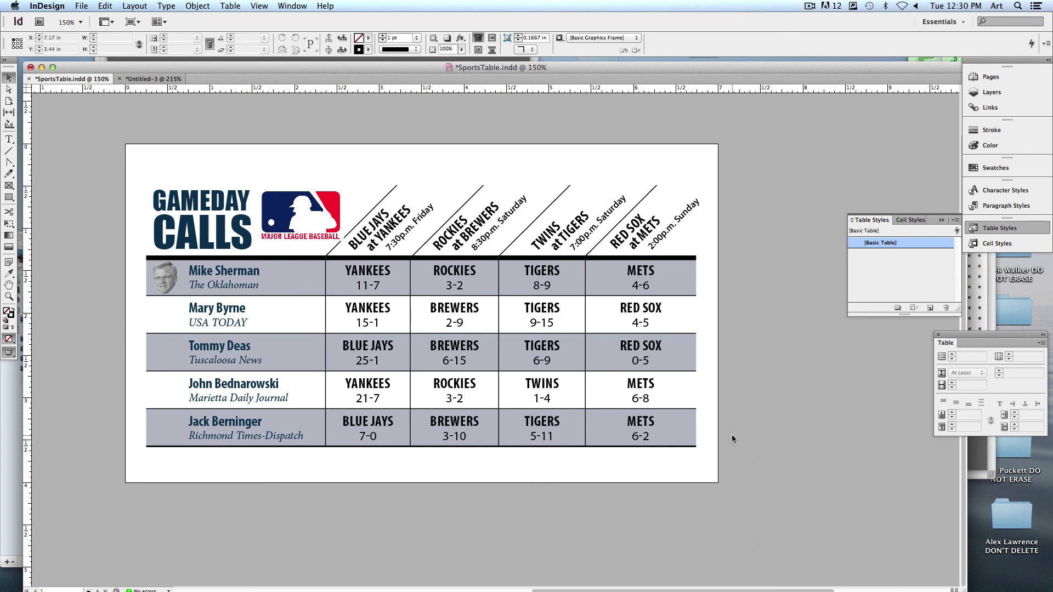
click(810, 6)
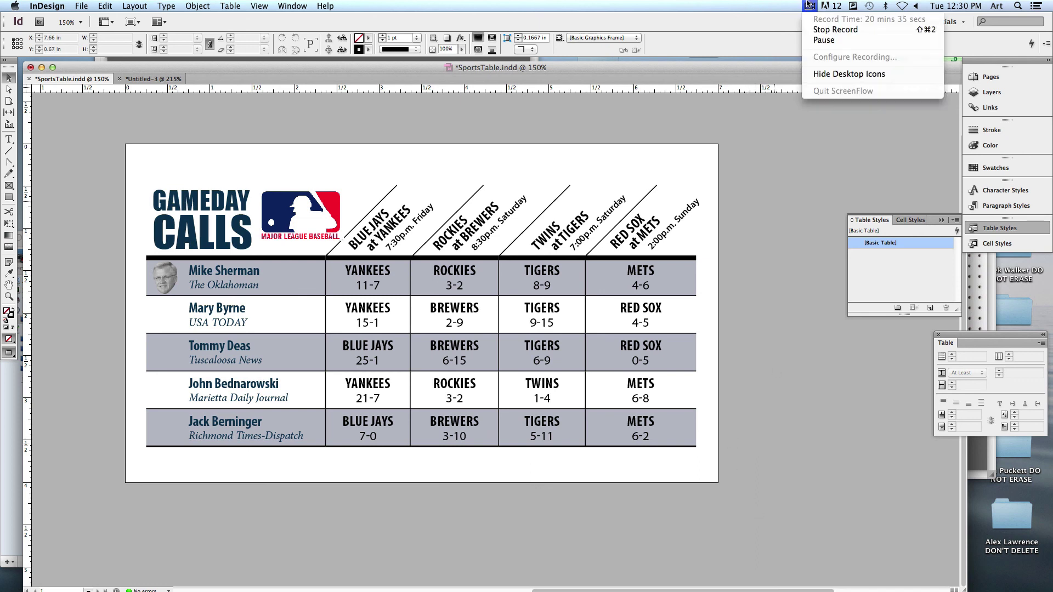